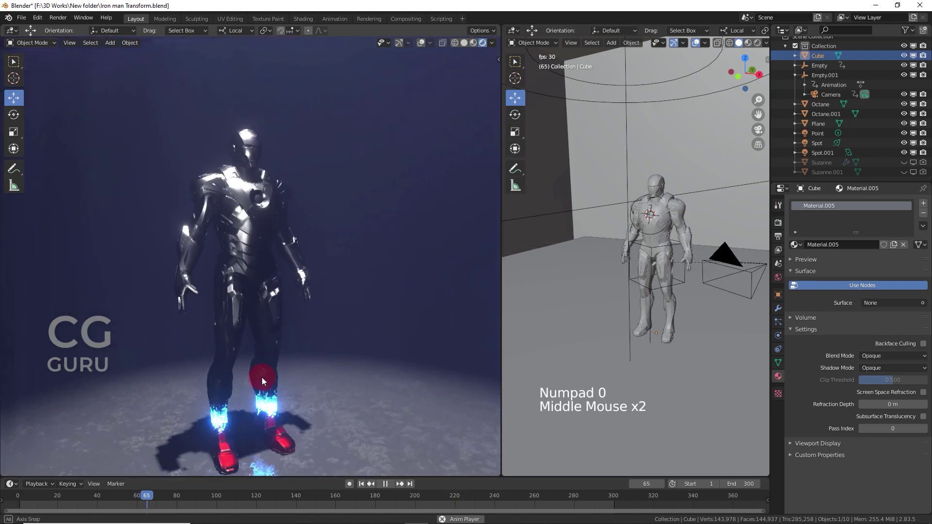
- Orbit the finished Iron Man animation preview, then start a new file
middle_drag(261, 377, 295, 335)
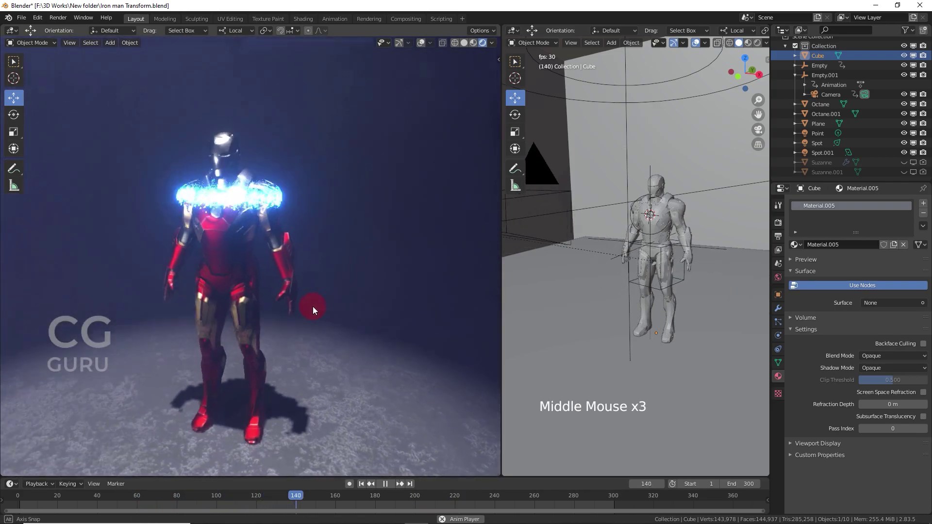
key(ctrl+n)
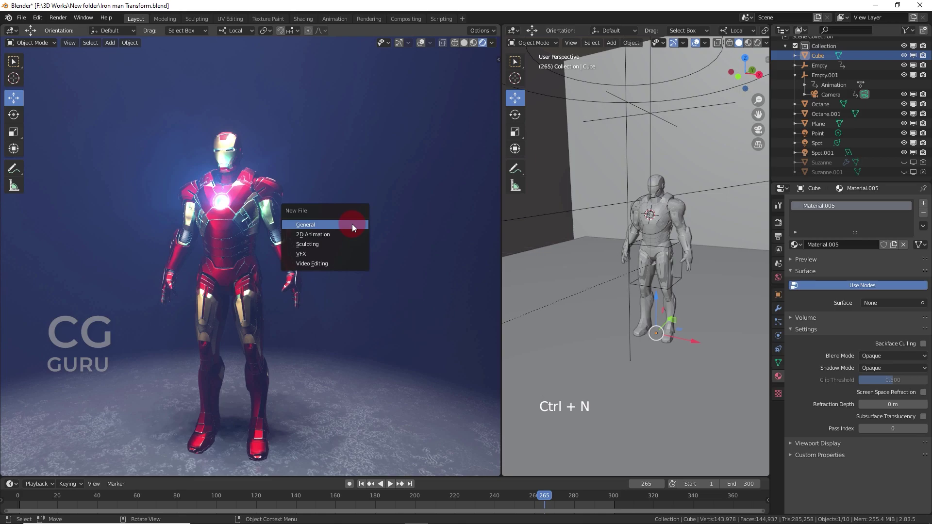
- Start a General scene without saving the old one and delete the default cube
click(353, 225)
click(485, 283)
scroll(432, 242, up, 2)
middle_click(435, 242)
key(x)
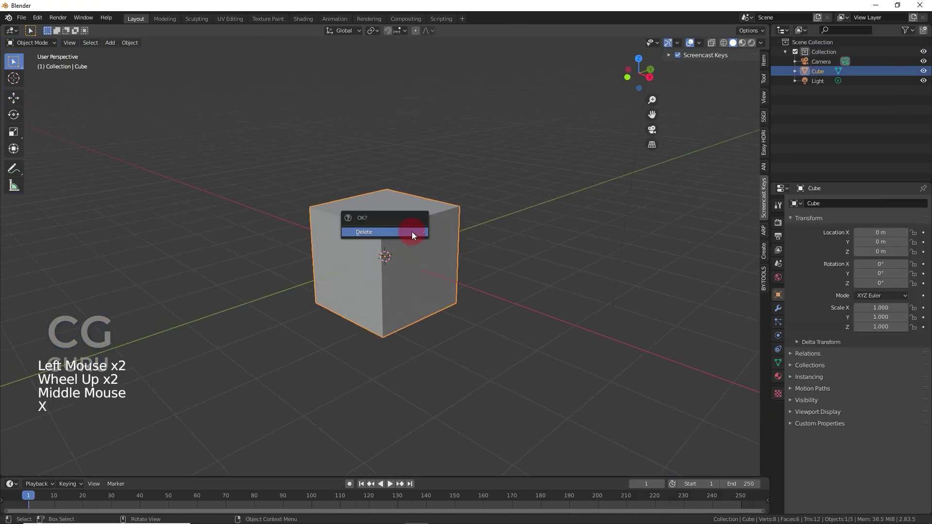
click(412, 232)
middle_drag(415, 244, 450, 238)
scroll(473, 238, down, 2)
shift+middle_drag(383, 226, 194, 142)
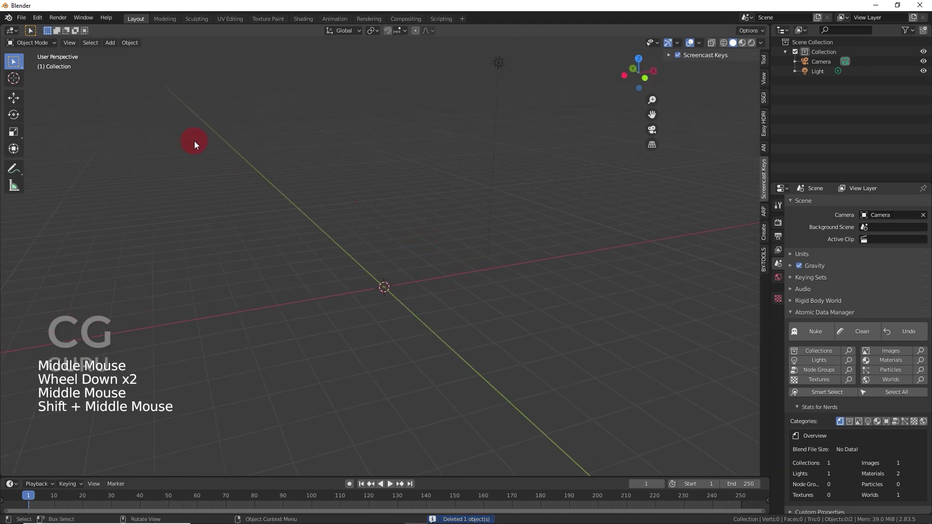
- Import the Octane.obj Wavefront model from the source folder
click(21, 19)
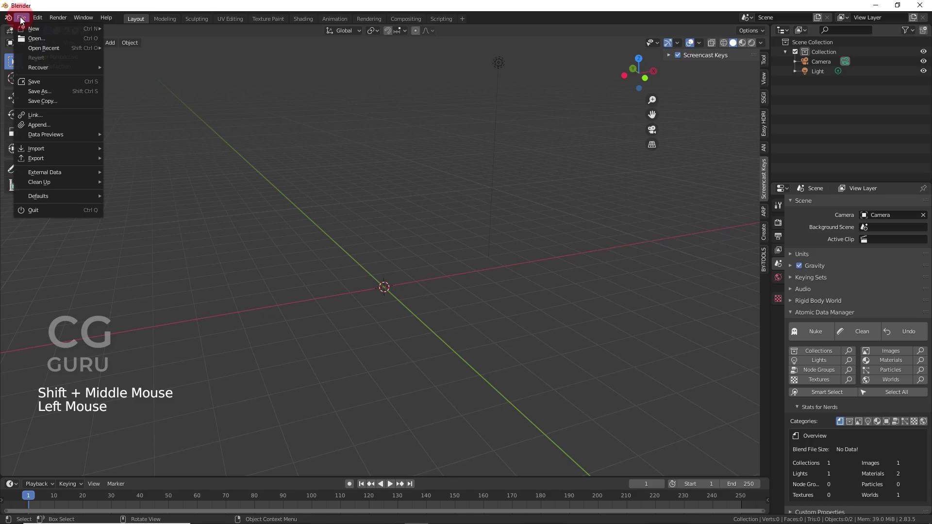
mouse_move(33, 147)
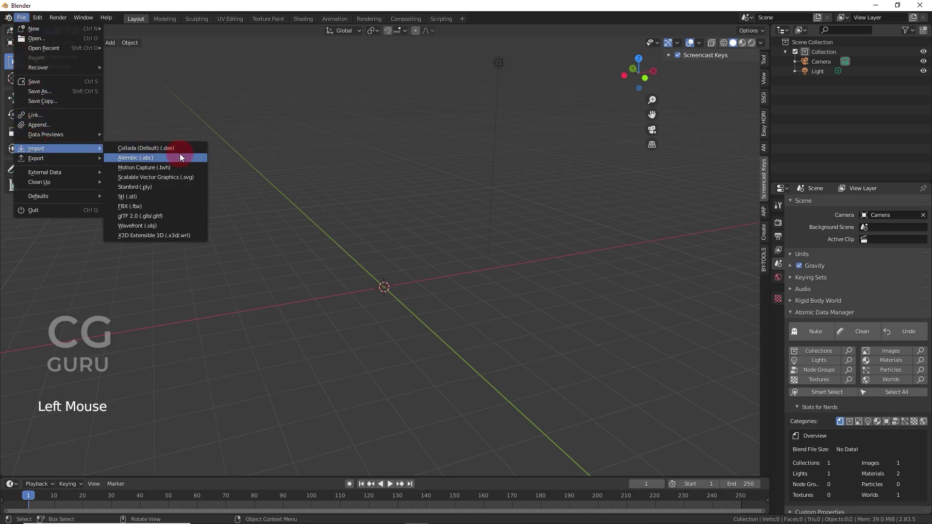
click(153, 226)
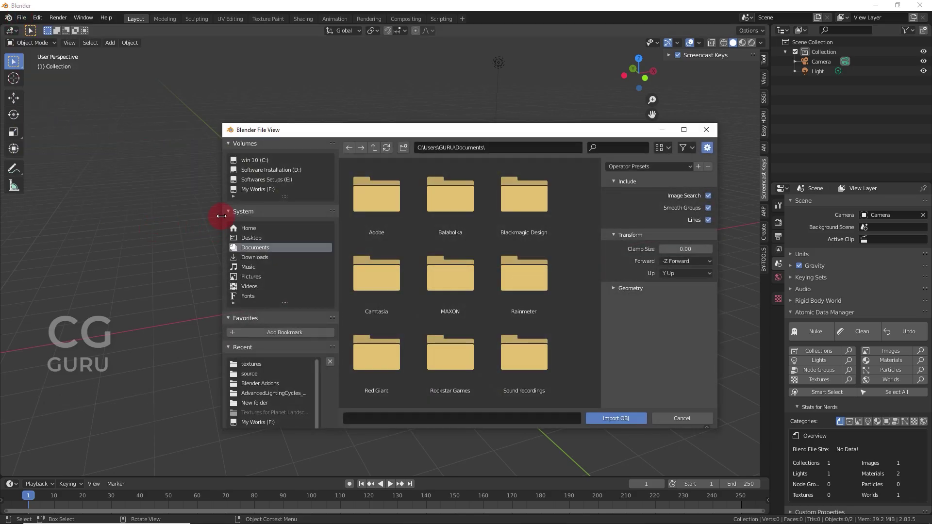
click(265, 374)
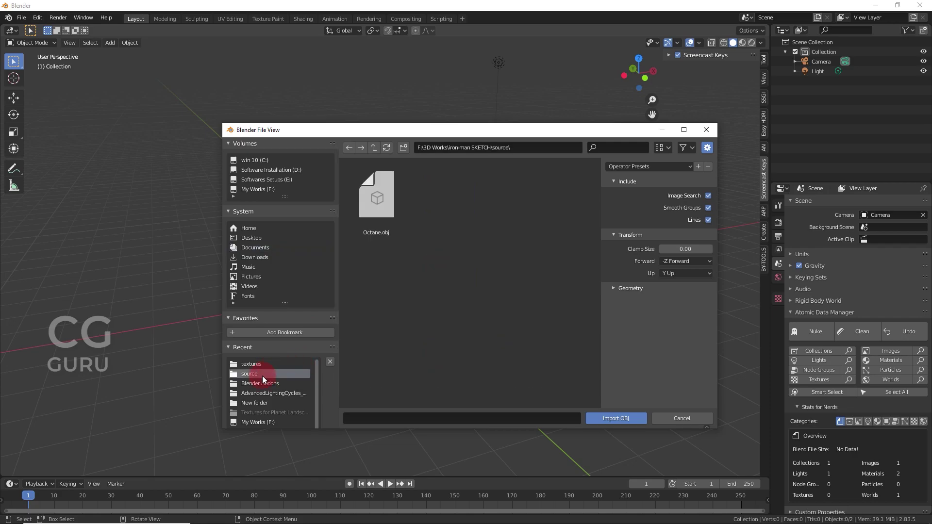
click(408, 206)
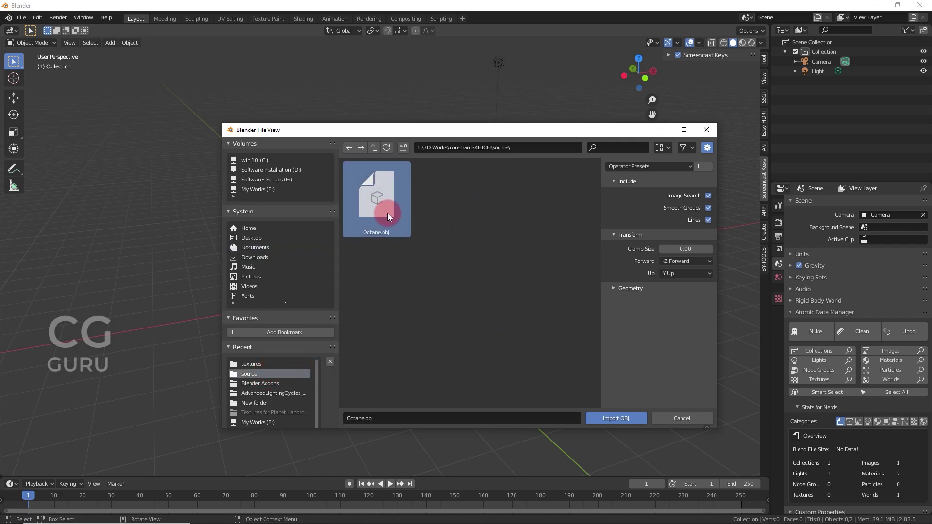
click(618, 416)
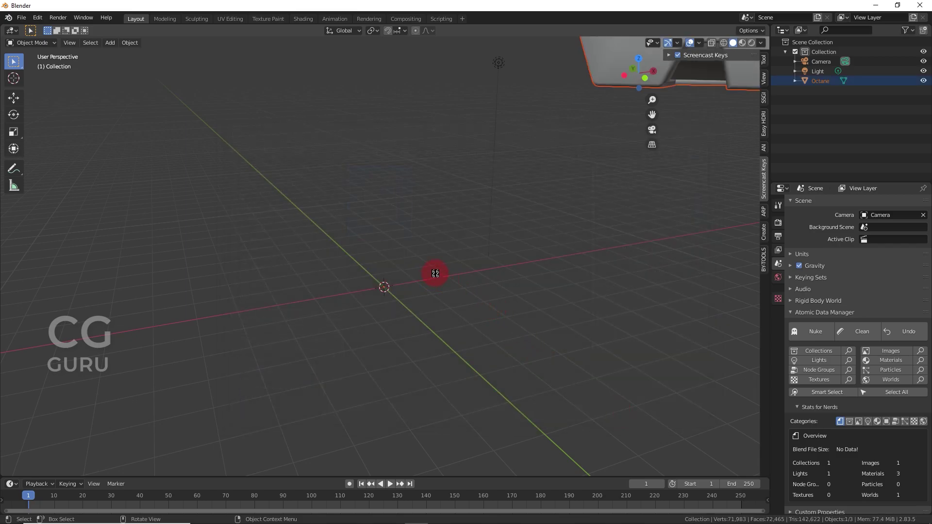
- Select the imported Octane model and set its X, Y and Z scale to 0.01
scroll(473, 243, down, 15)
scroll(476, 244, down, 12)
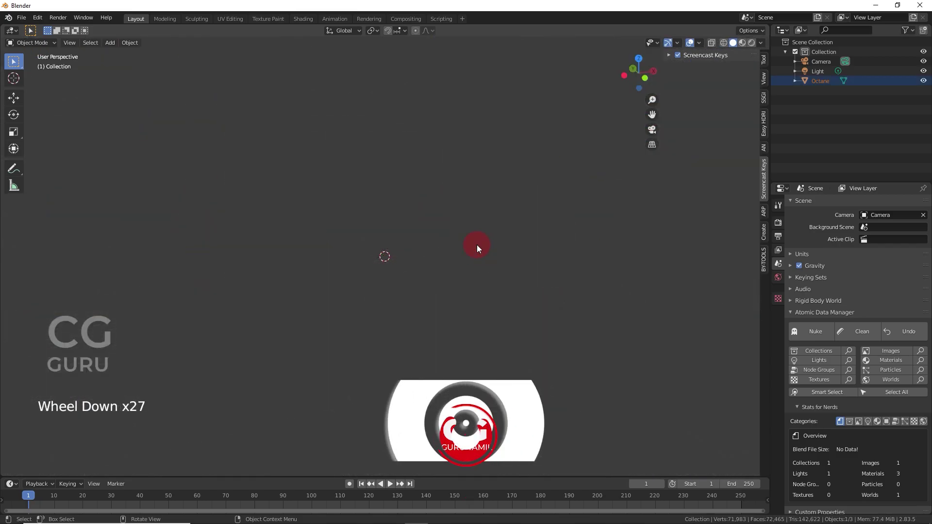
scroll(479, 245, up, 7)
mouse_move(478, 241)
middle_down()
mouse_move(374, 220)
mouse_move(456, 230)
mouse_move(474, 241)
middle_up()
click(665, 231)
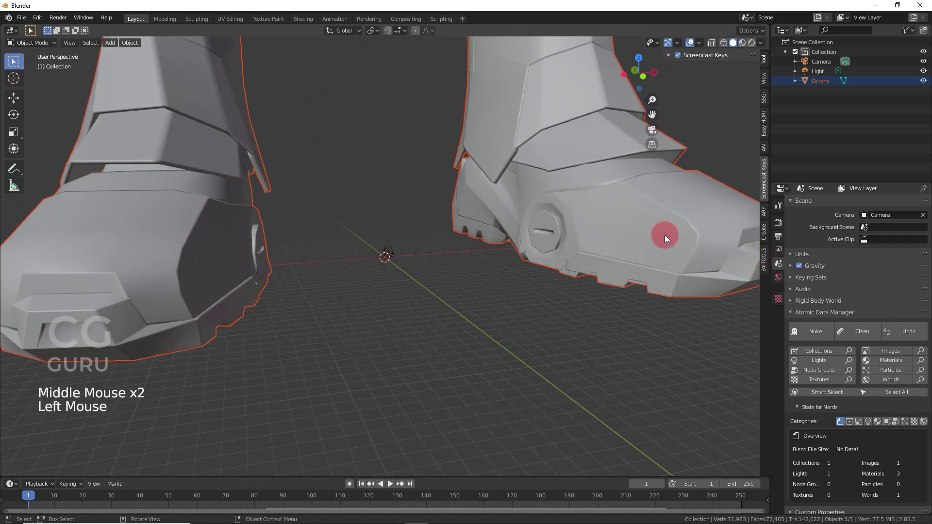
click(671, 234)
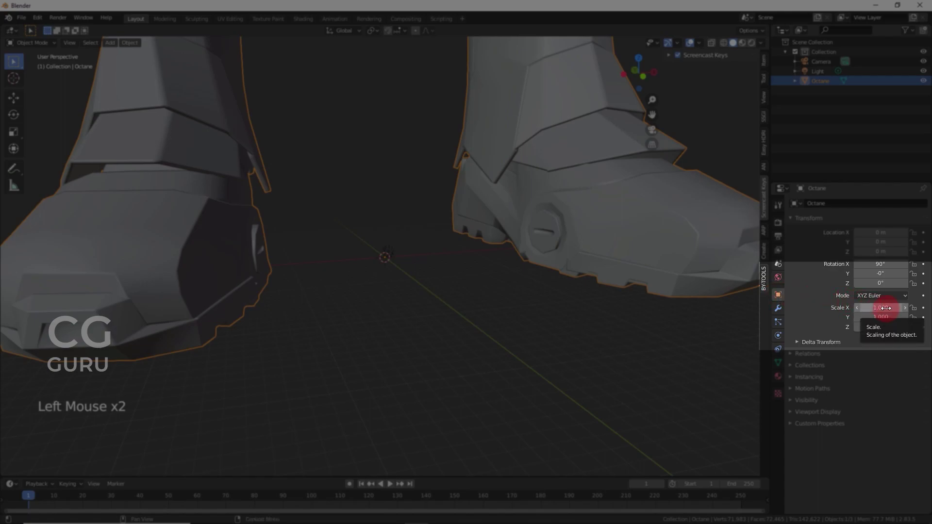
click(887, 322)
drag(880, 308, 880, 326)
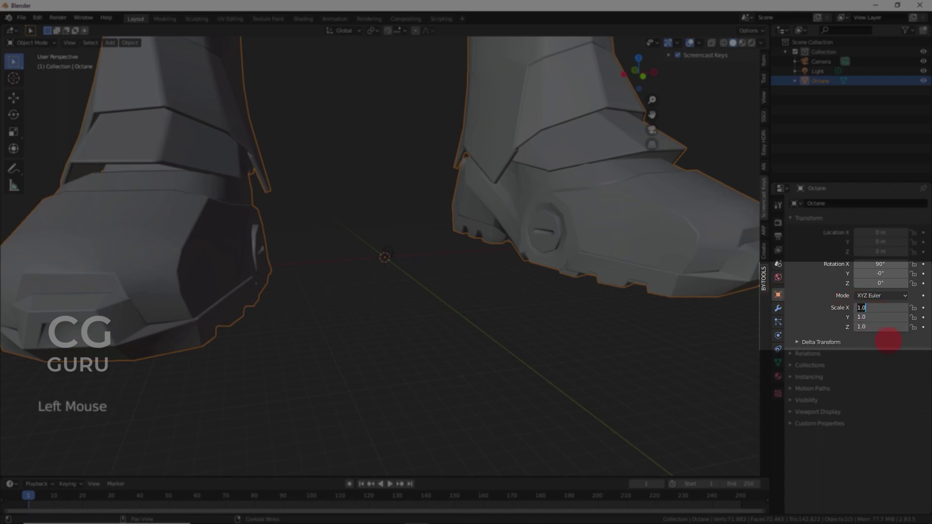
text(.01)
key(Return)
- Shrink the Octane model further to 0.001 scale on all three axes
scroll(387, 235, up, 5)
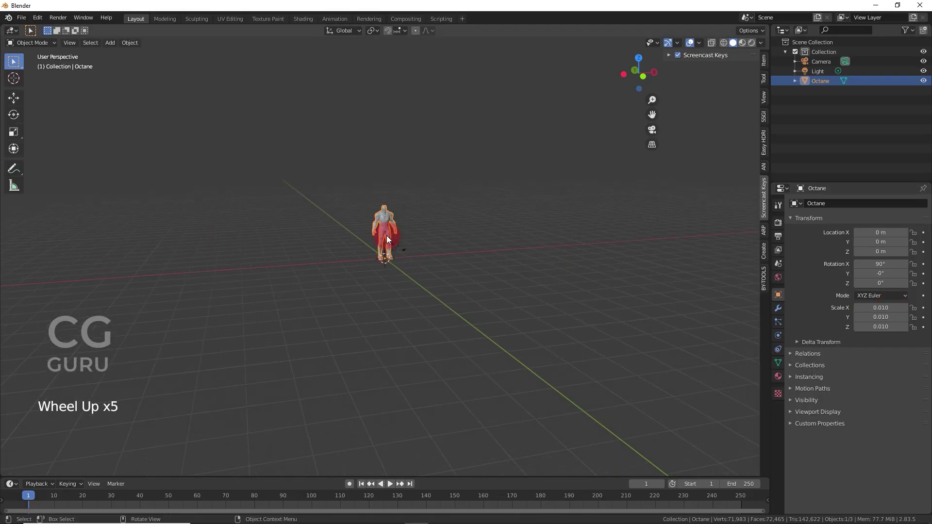
scroll(413, 208, up, 10)
shift+middle_drag(413, 208, 388, 270)
scroll(410, 214, up, 2)
scroll(409, 214, down, 1)
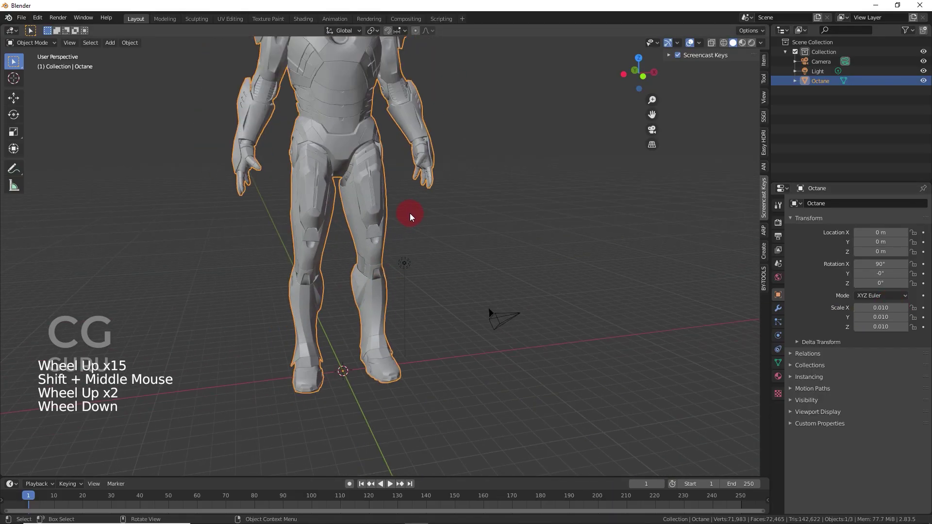
scroll(409, 214, down, 2)
middle_drag(410, 213, 392, 202)
drag(876, 308, 879, 335)
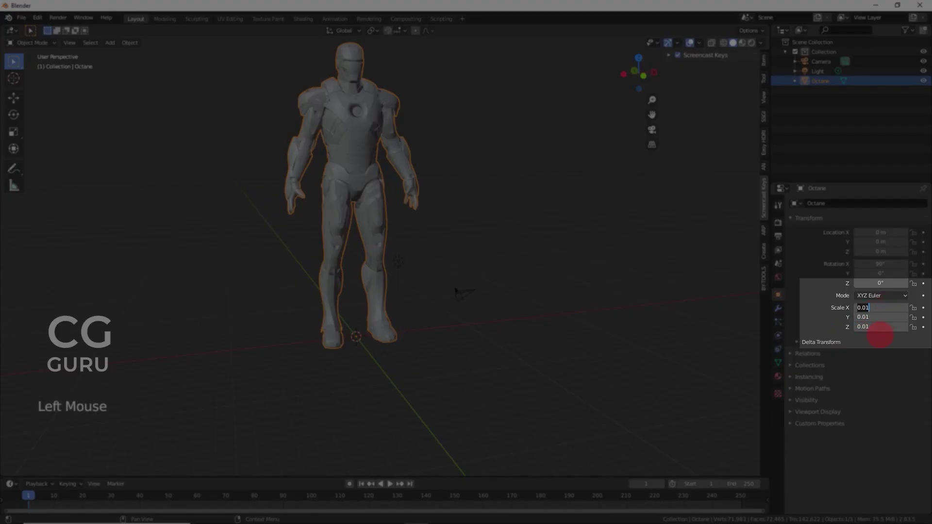
text(00)
key(Return)
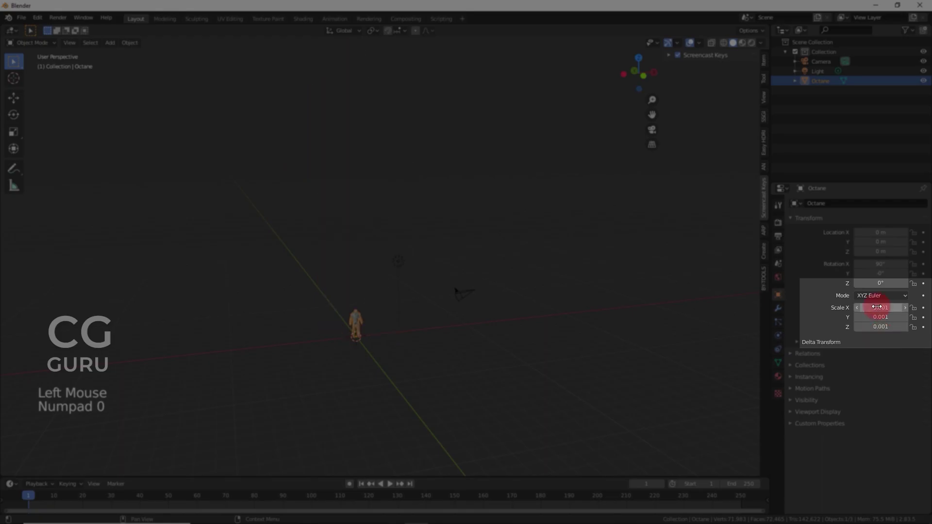
- Frame the resized Iron Man figure in the view and reselect it
scroll(361, 338, up, 1)
click(364, 354)
scroll(365, 354, up, 3)
shift+middle_drag(365, 354, 389, 315)
scroll(388, 315, up, 8)
shift+middle_drag(388, 315, 441, 273)
scroll(420, 274, up, 2)
scroll(441, 280, down, 4)
click(380, 244)
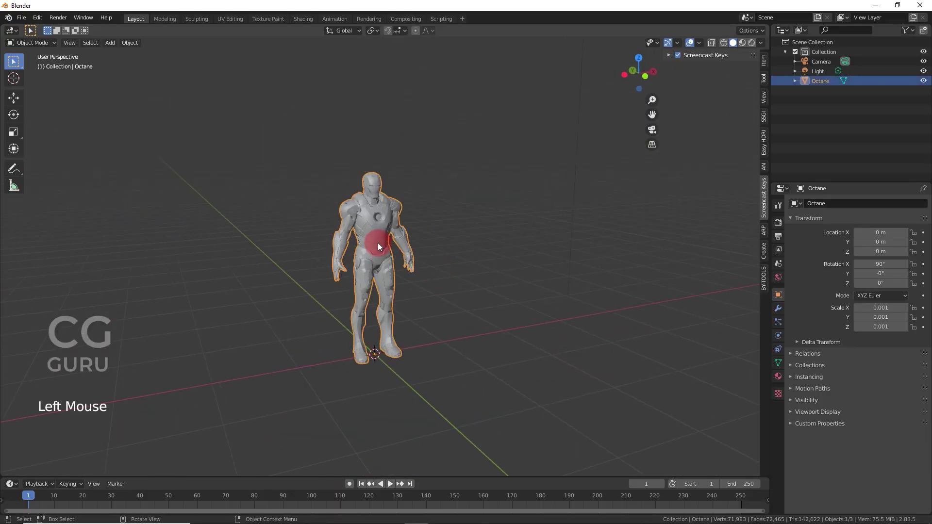
scroll(413, 260, up, 1)
shift+middle_drag(427, 263, 426, 258)
scroll(426, 258, up, 1)
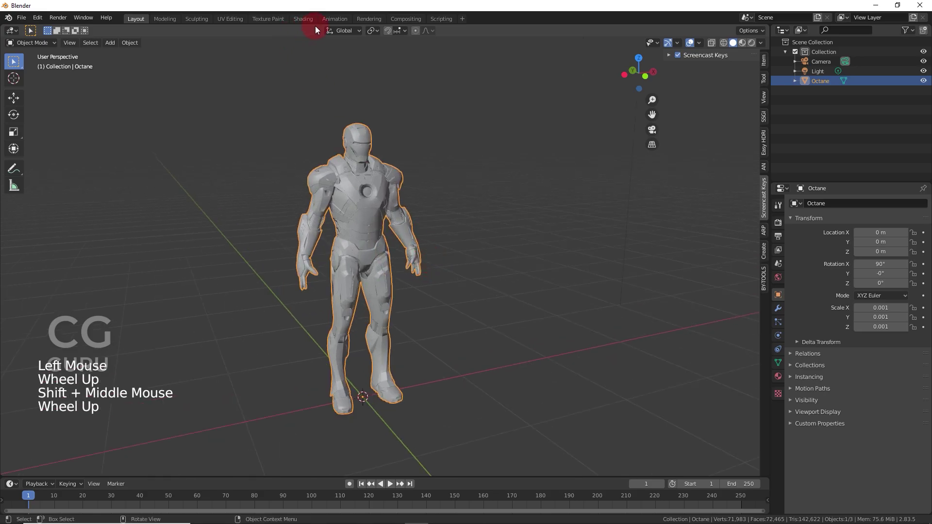
- Split the 3D view vertically into two side-by-side areas
right_click(769, 55)
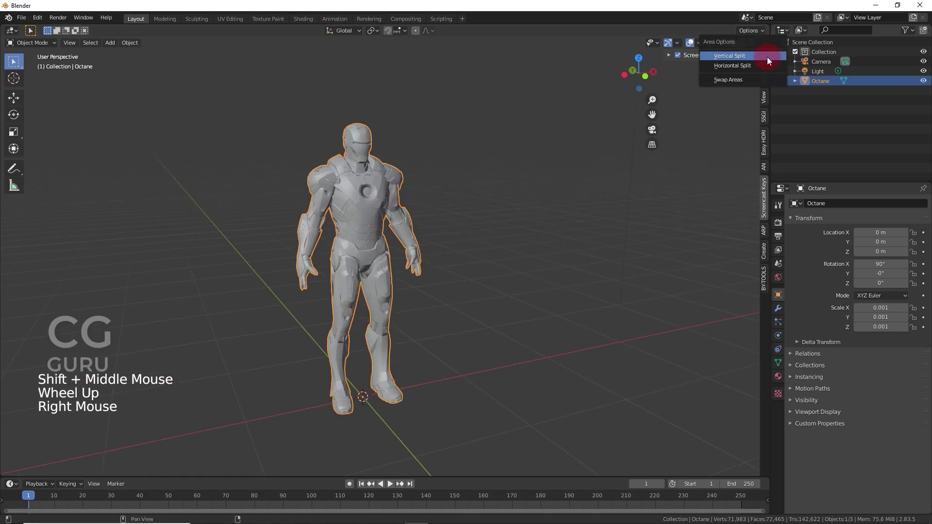
click(766, 57)
click(386, 74)
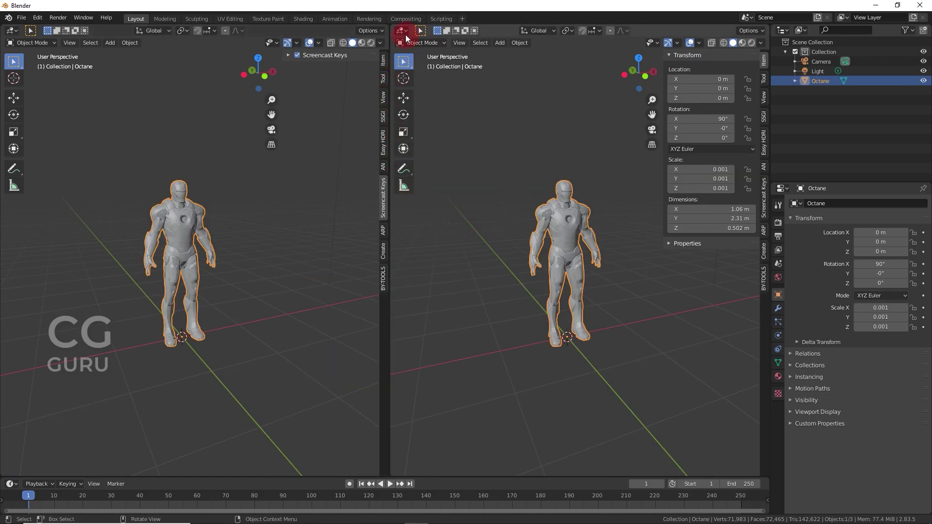
- Turn the left area into a Shader Editor showing the material nodes and hide the 3D sidebar
click(12, 30)
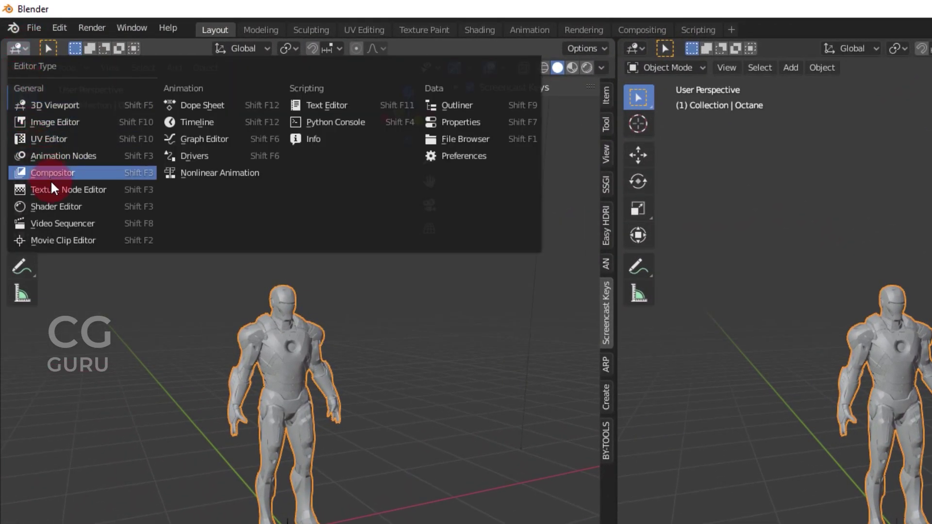
click(53, 207)
shift+middle_drag(400, 518, 320, 433)
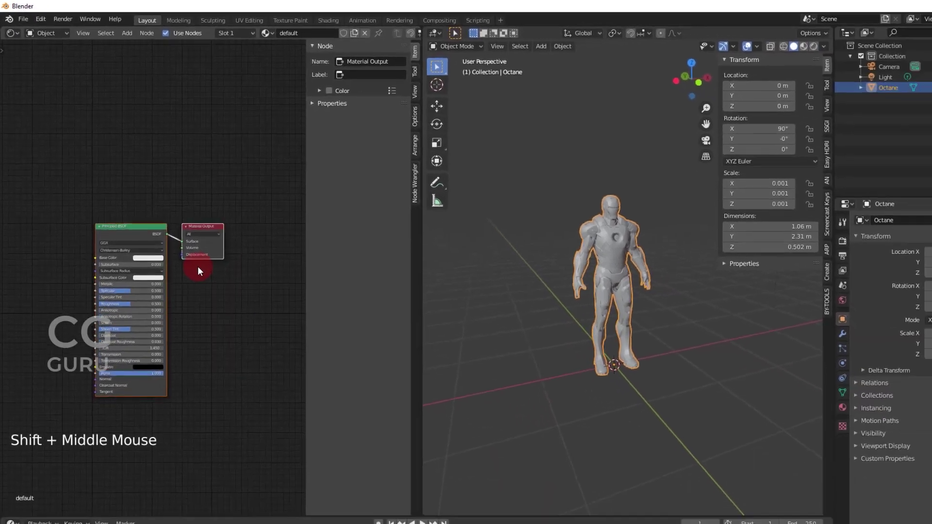
scroll(680, 338, up, 4)
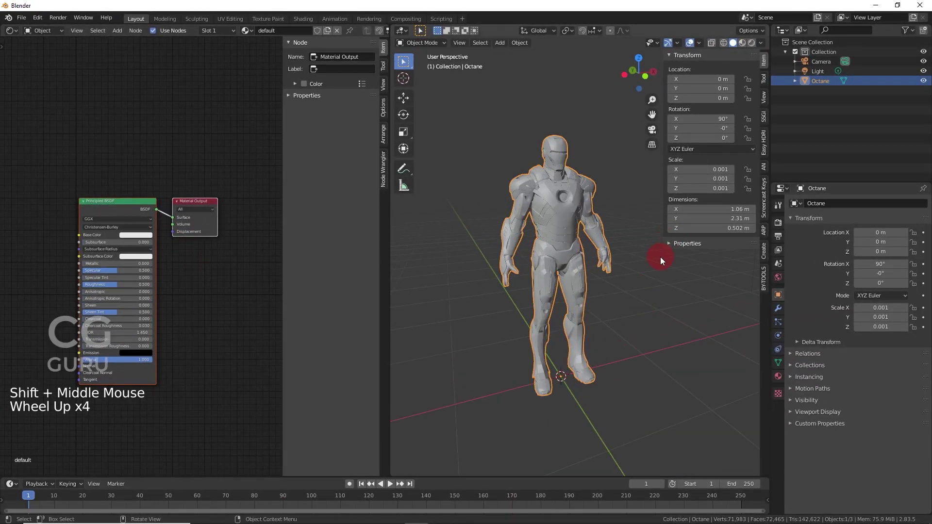
key(b)
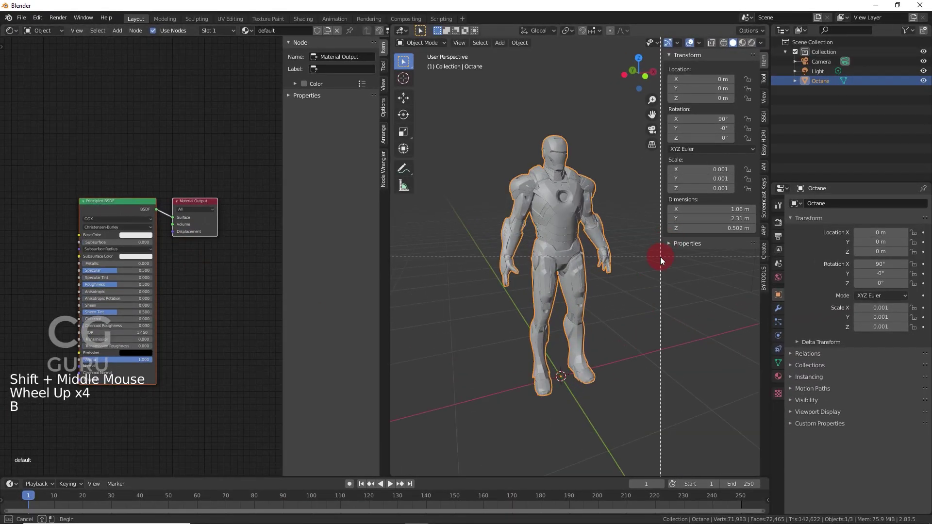
key(n)
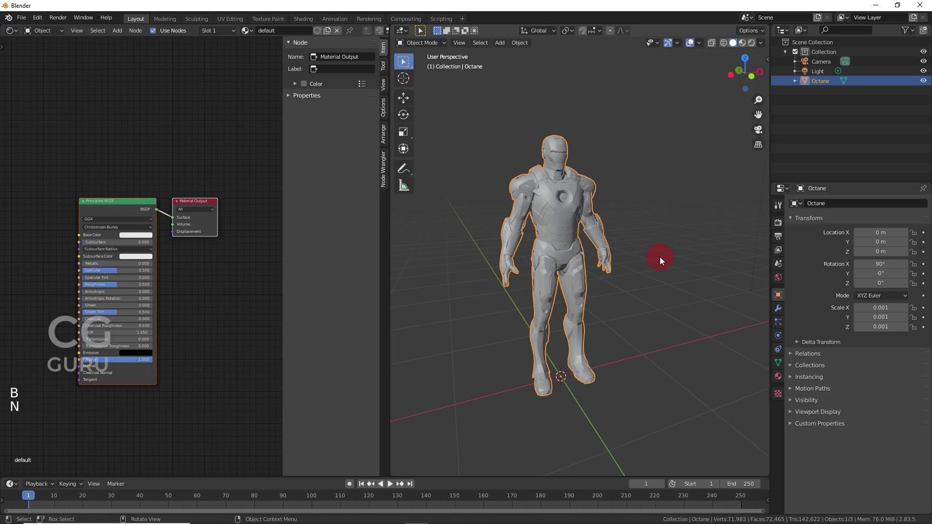
shift+middle_drag(611, 249, 629, 260)
scroll(619, 249, up, 2)
scroll(619, 249, down, 1)
- Add an Image Texture node and link its Color to the Principled BSDF Base Color
click(778, 377)
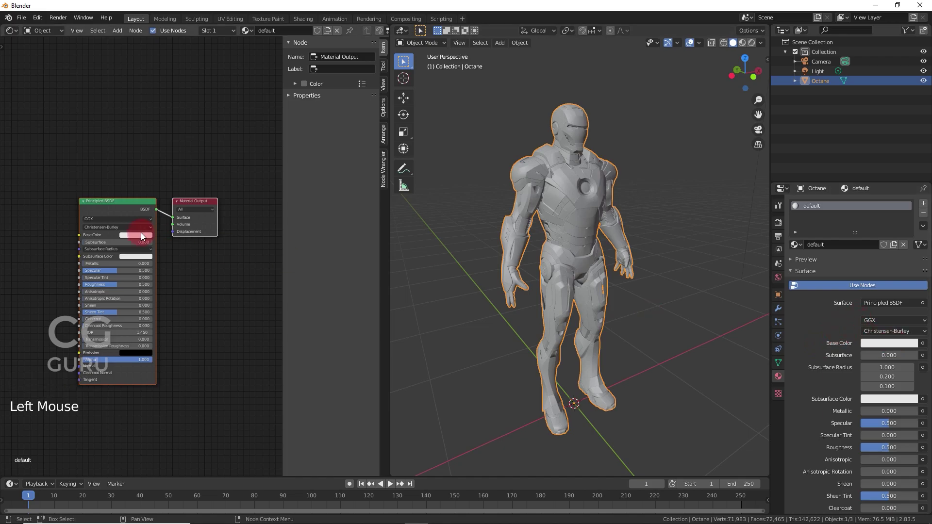
scroll(187, 255, up, 1)
middle_drag(100, 217, 144, 213)
click(66, 206)
key(shift+a)
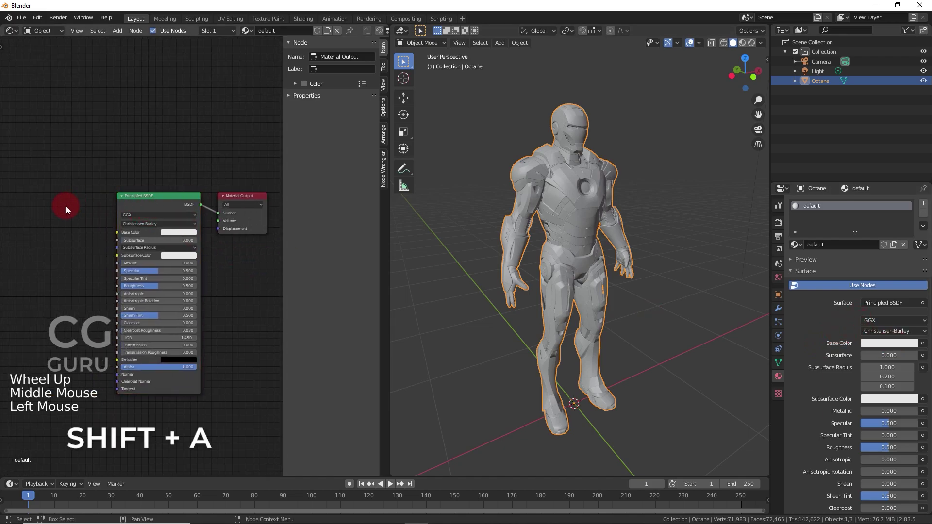
key(shift+a)
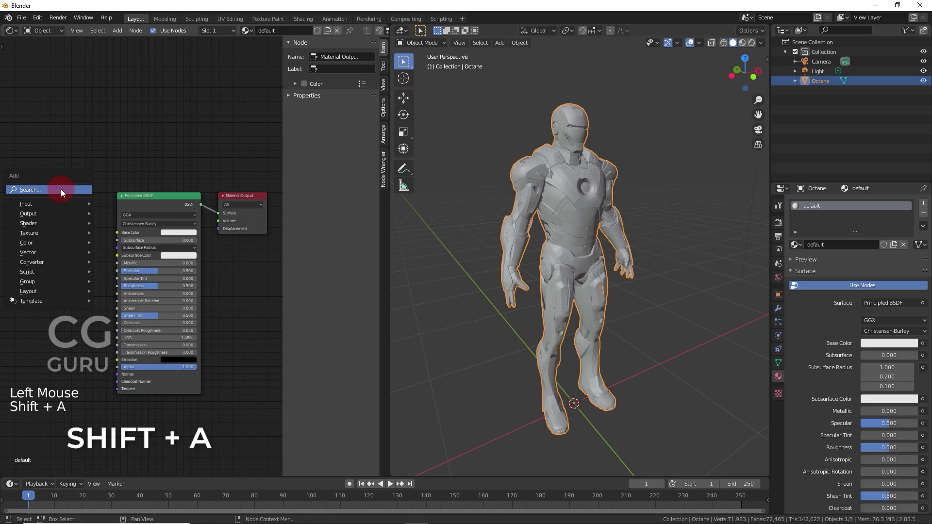
click(60, 189)
text(IMA)
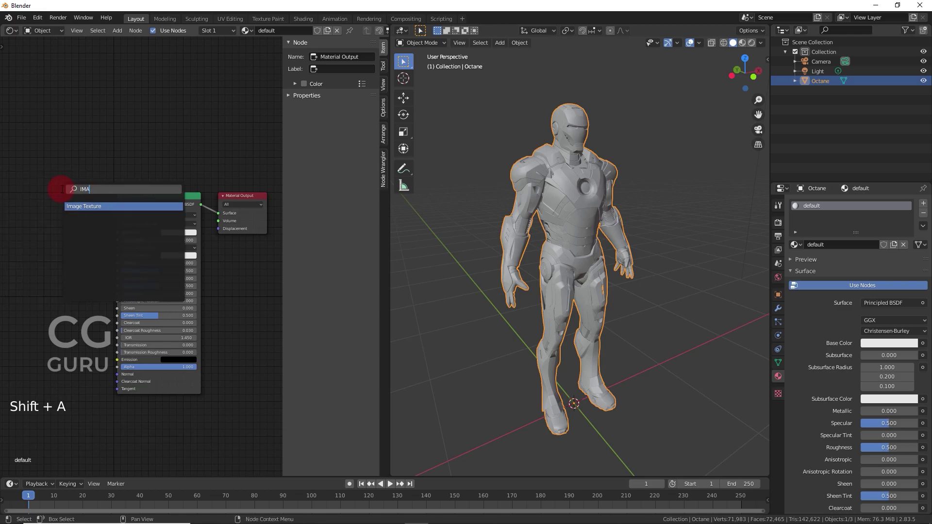
key(Return)
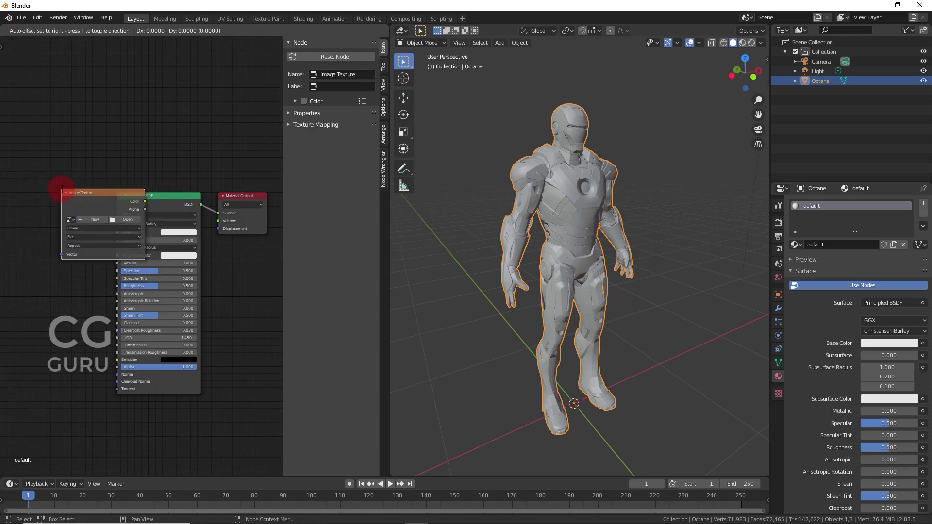
click(5, 198)
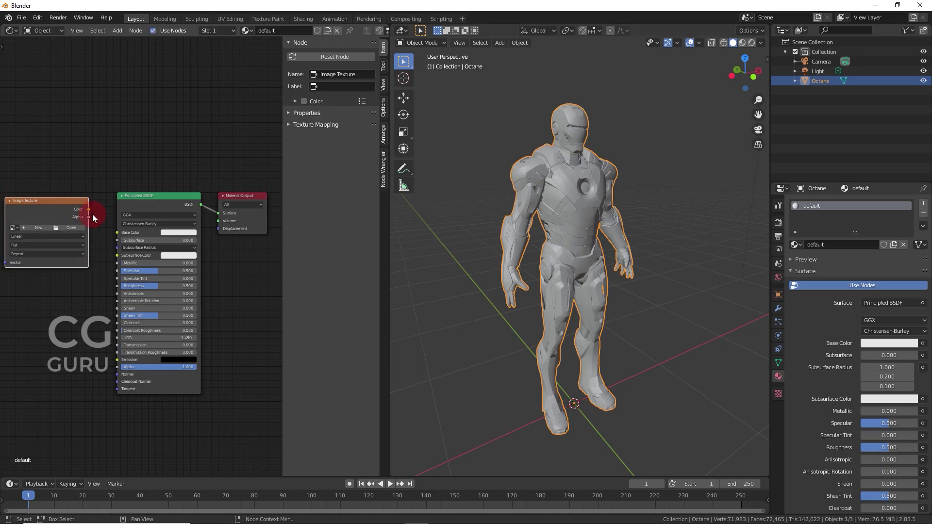
drag(89, 209, 121, 234)
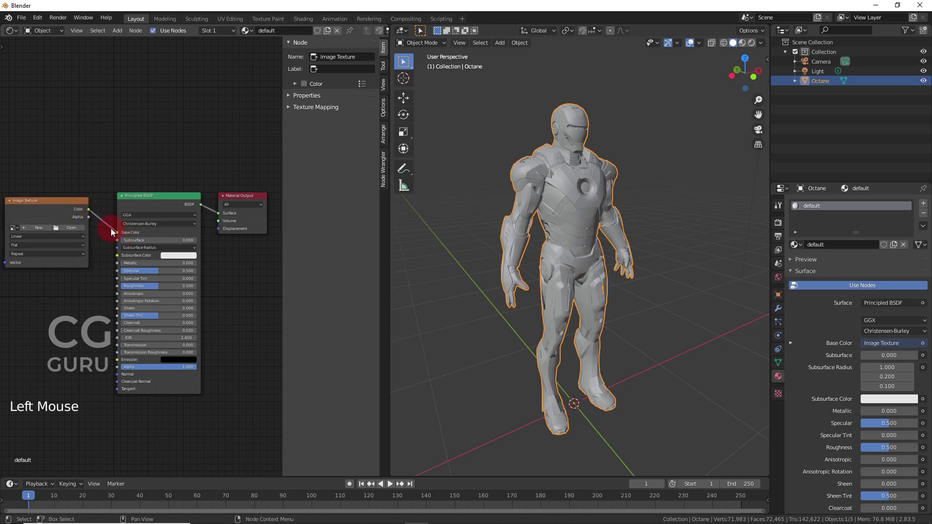
- Load Octane_Albedo.jpg into the Image Texture node and view the model in Rendered shading
click(73, 229)
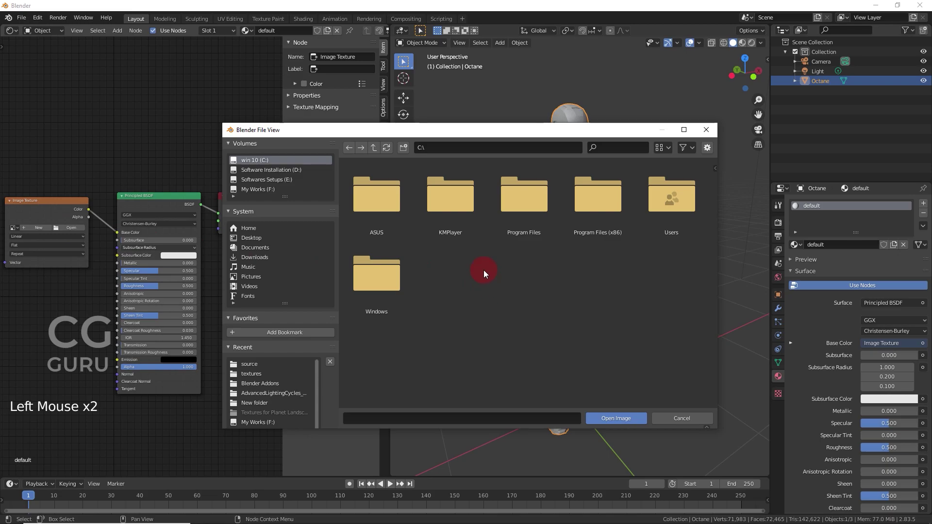
click(260, 373)
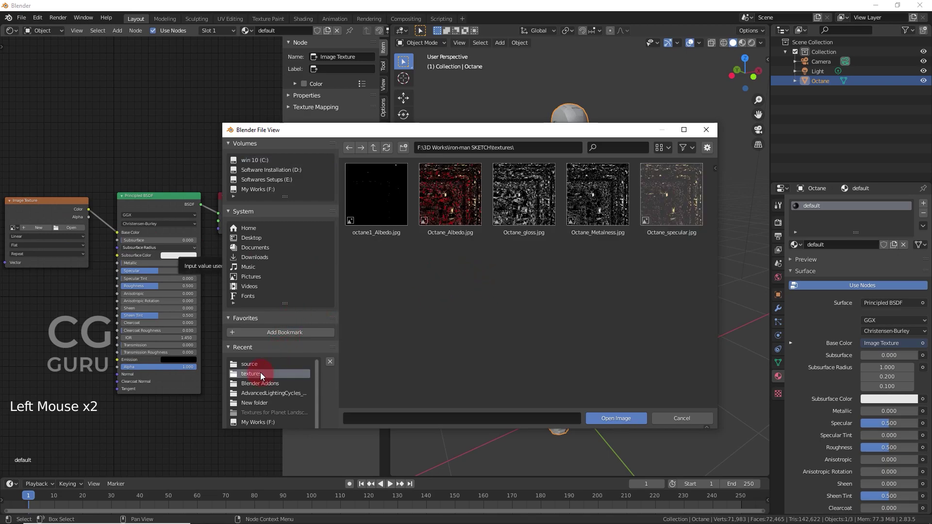
click(460, 221)
click(629, 418)
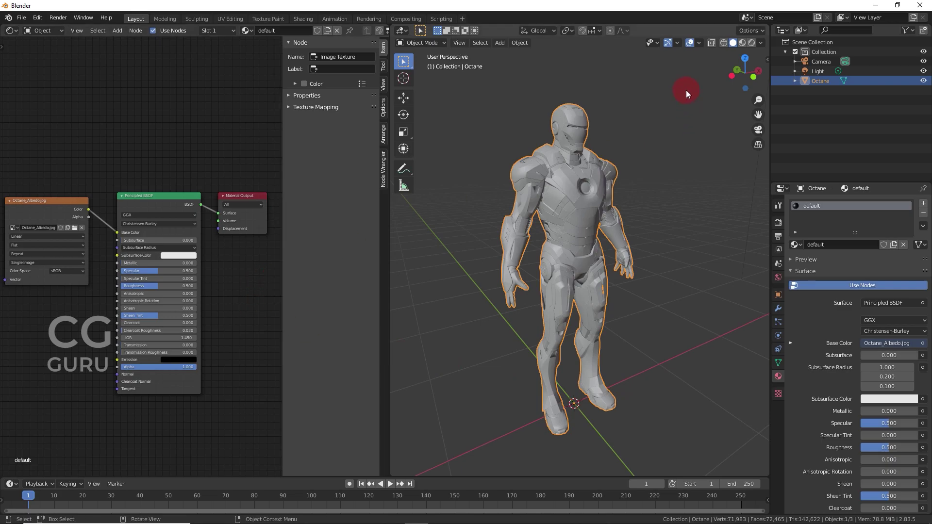
click(751, 43)
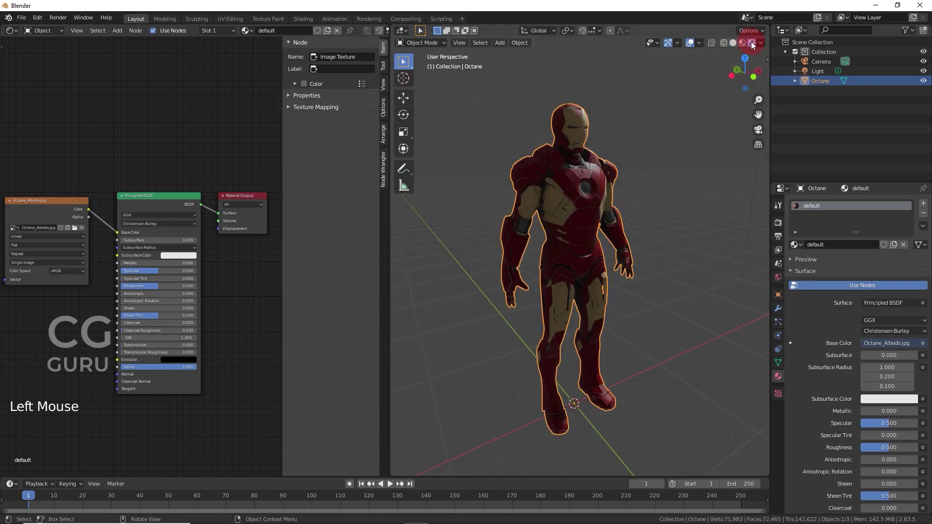
- Set the armor's Metallic to 0.855 and Roughness to 0.186, checking it in Material Preview
middle_drag(702, 135, 668, 134)
scroll(642, 164, up, 2)
shift+middle_drag(641, 164, 704, 194)
drag(129, 263, 156, 276)
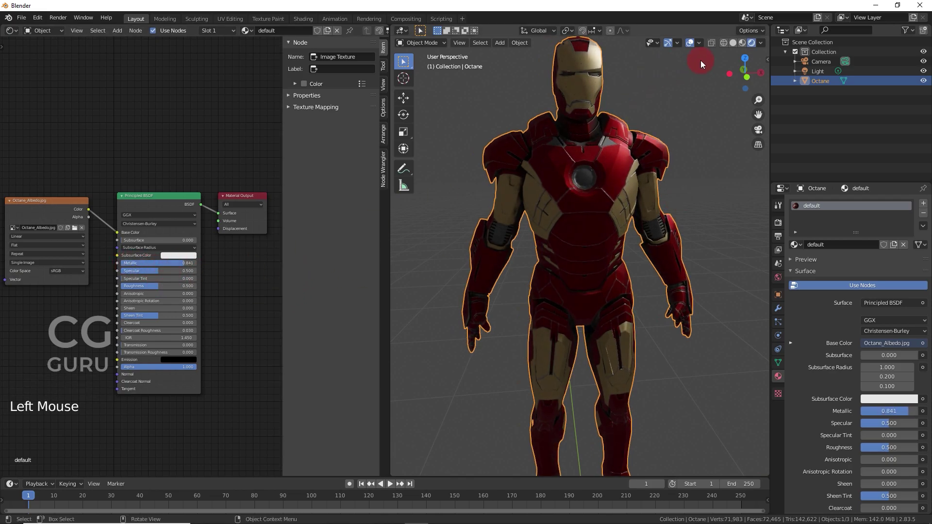
click(741, 42)
drag(187, 267, 134, 286)
scroll(591, 243, down, 2)
middle_drag(591, 244, 569, 256)
scroll(556, 250, down, 1)
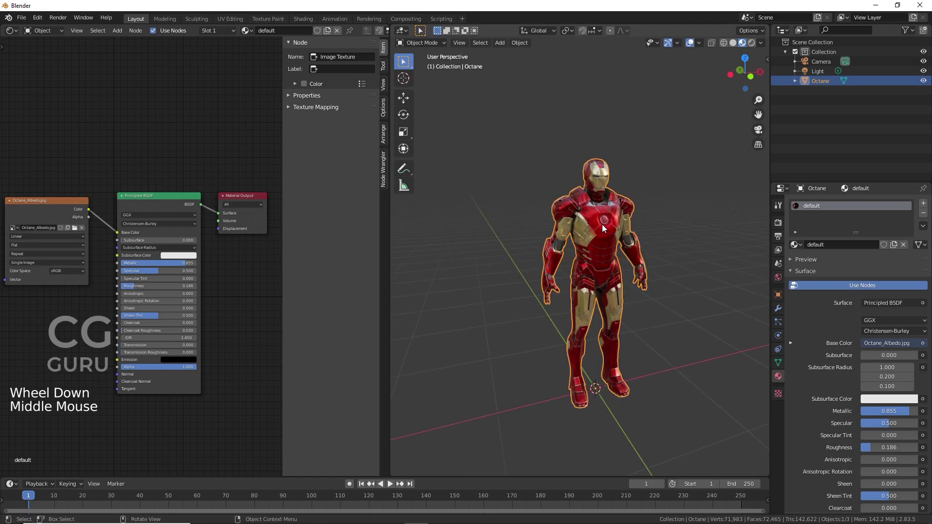
- Duplicate Octane in place, hide the original, and give the copy a fresh Material.001
key(shift+d)
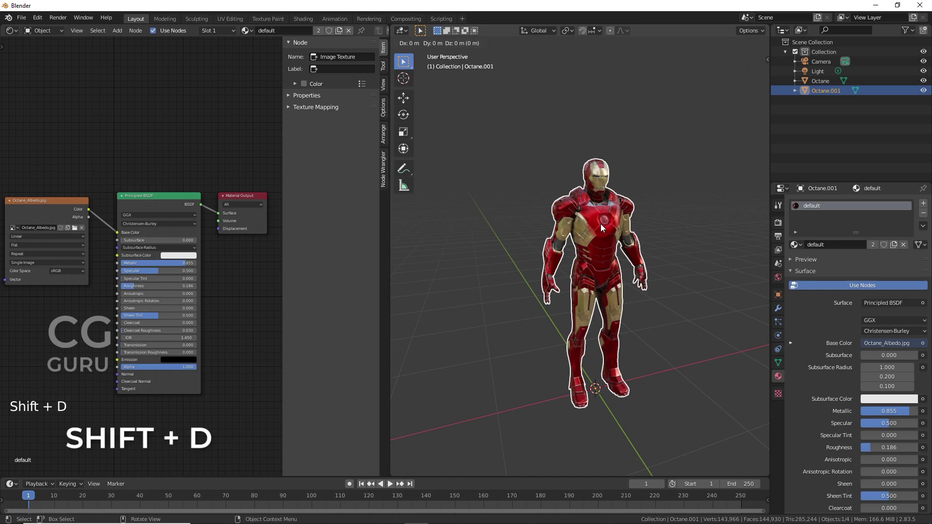
click(600, 223)
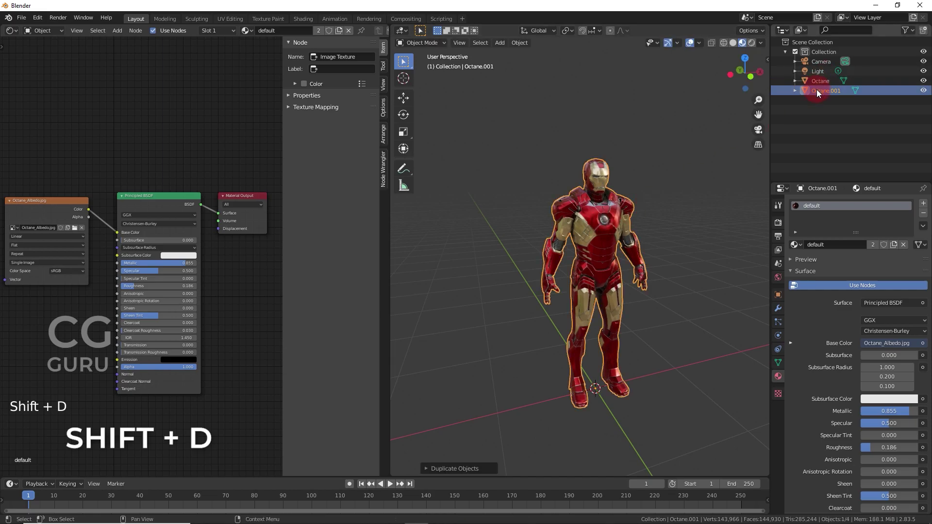
click(923, 81)
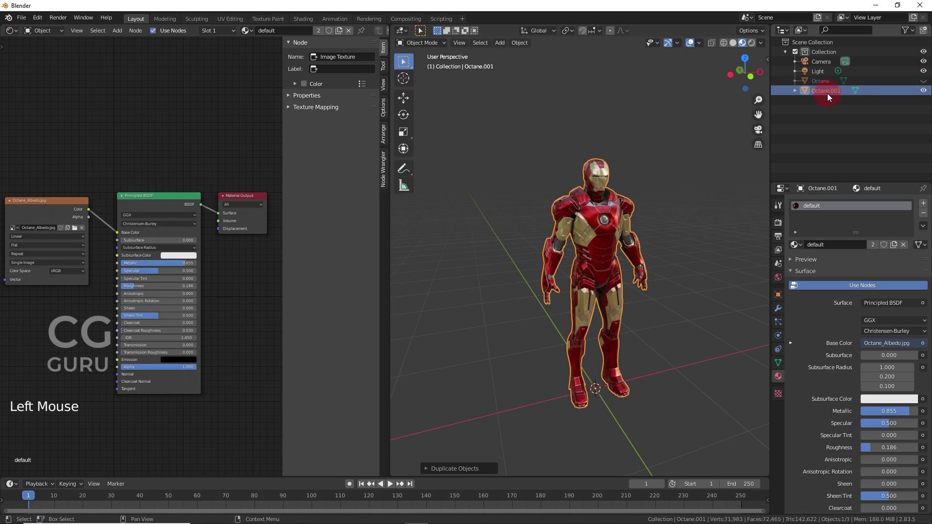
click(923, 213)
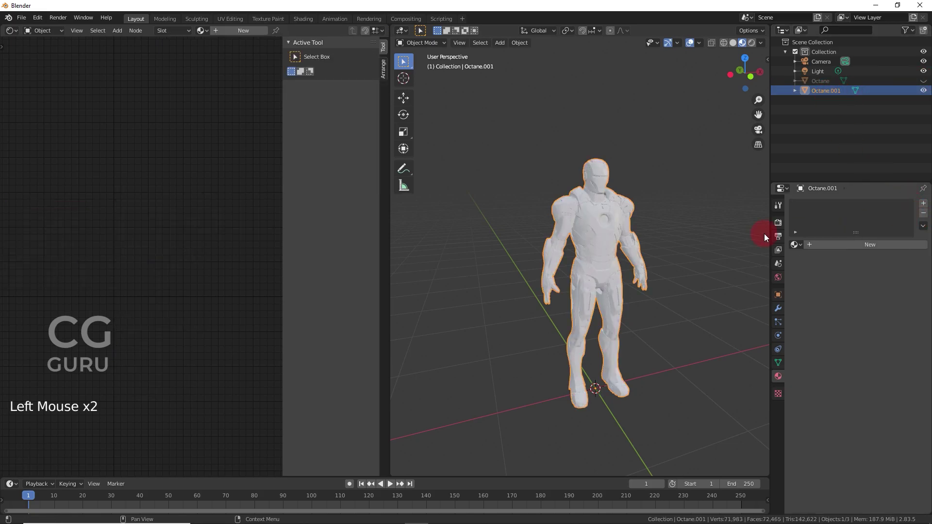
click(601, 216)
click(860, 245)
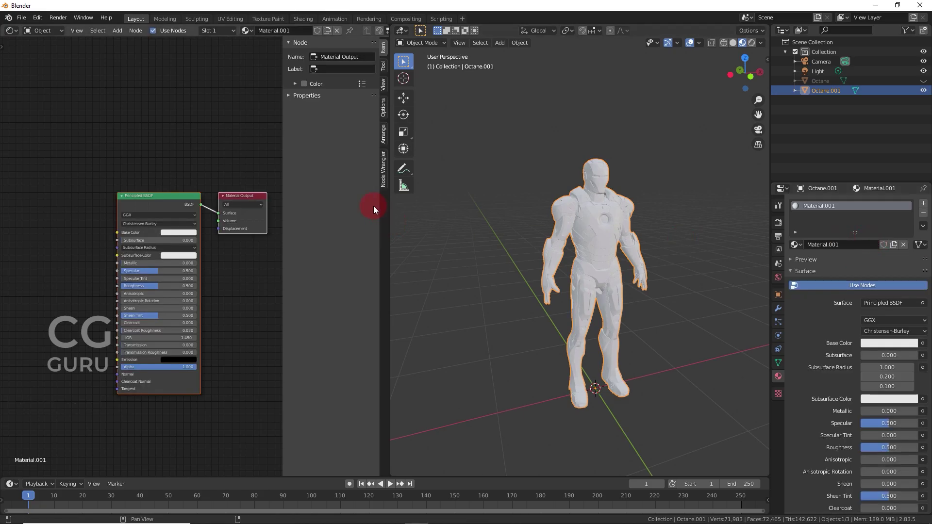
- Switch to the Shading workspace, frame the white figure in Material Preview, and move the Material Output node
click(298, 19)
middle_drag(398, 182, 529, 163)
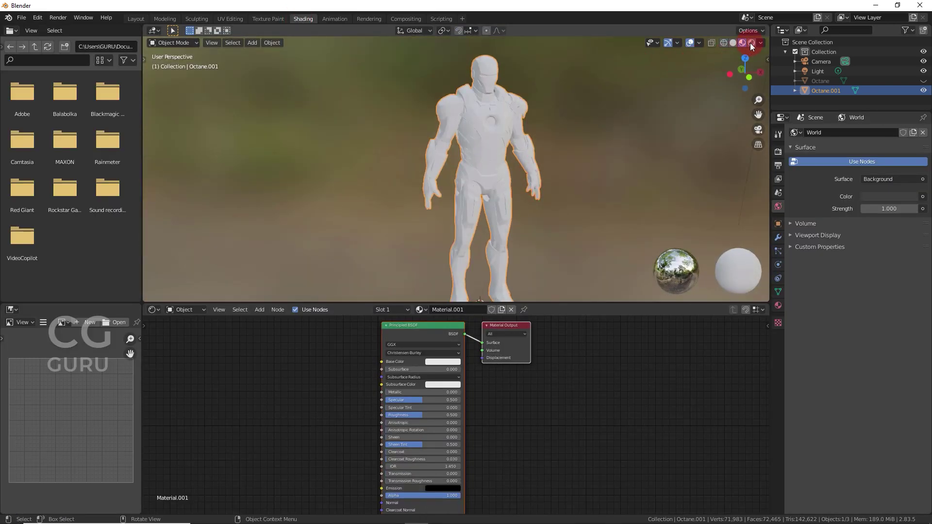
click(751, 43)
shift+middle_drag(585, 139, 605, 128)
click(741, 43)
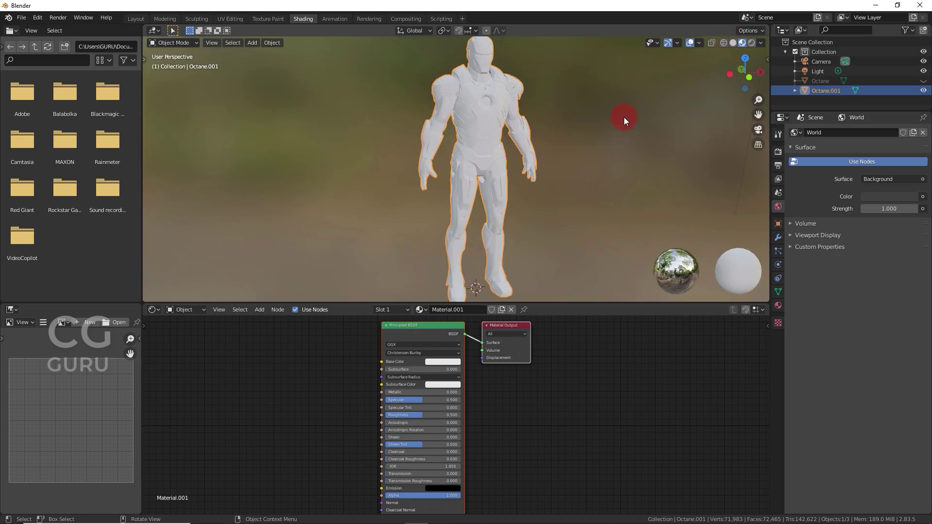
scroll(532, 259, down, 3)
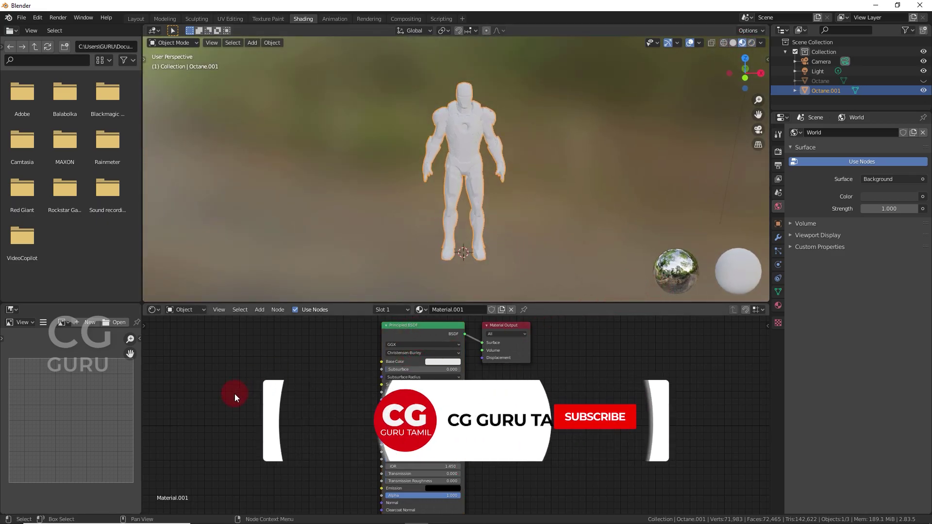
middle_drag(235, 394, 233, 411)
scroll(505, 369, down, 2)
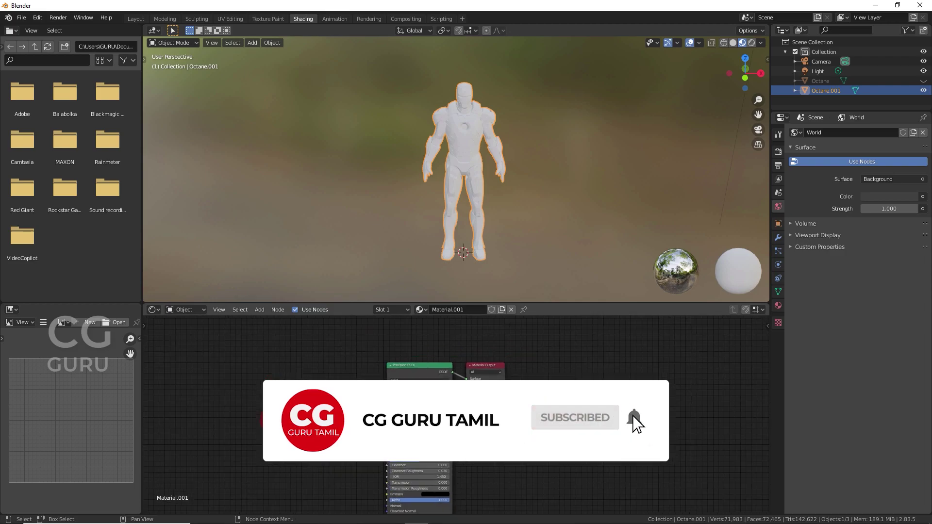
drag(507, 371, 607, 335)
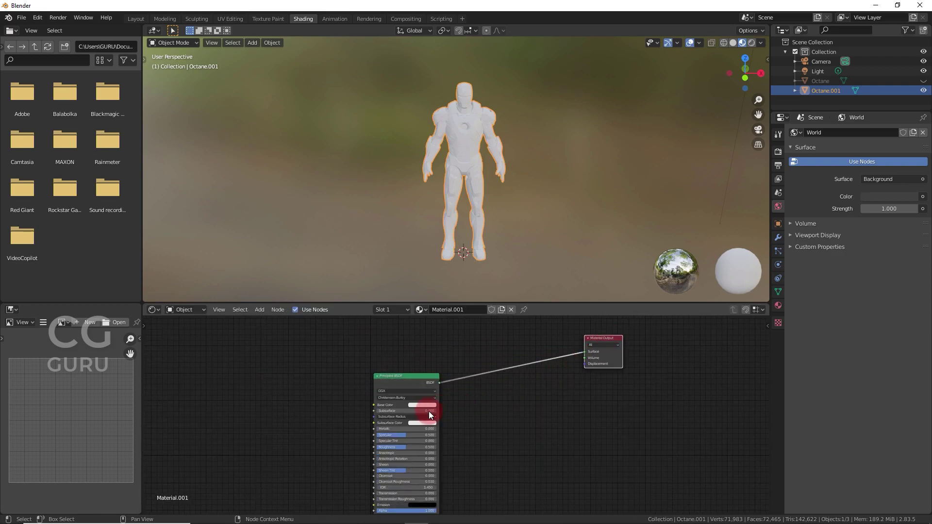
- Darken the Base Color to grey and set Metallic 0.868 and Roughness 0.223
click(425, 404)
drag(455, 331, 455, 345)
scroll(429, 421, up, 5)
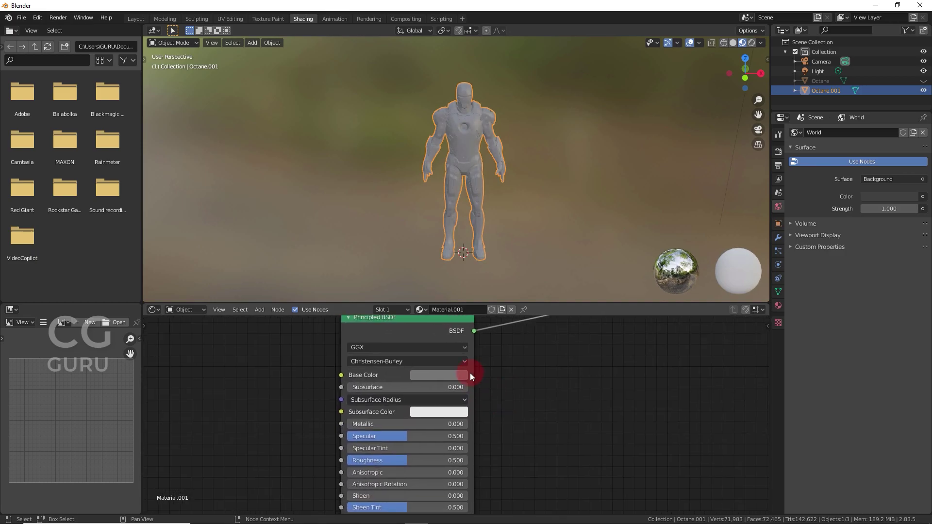
drag(360, 426, 473, 426)
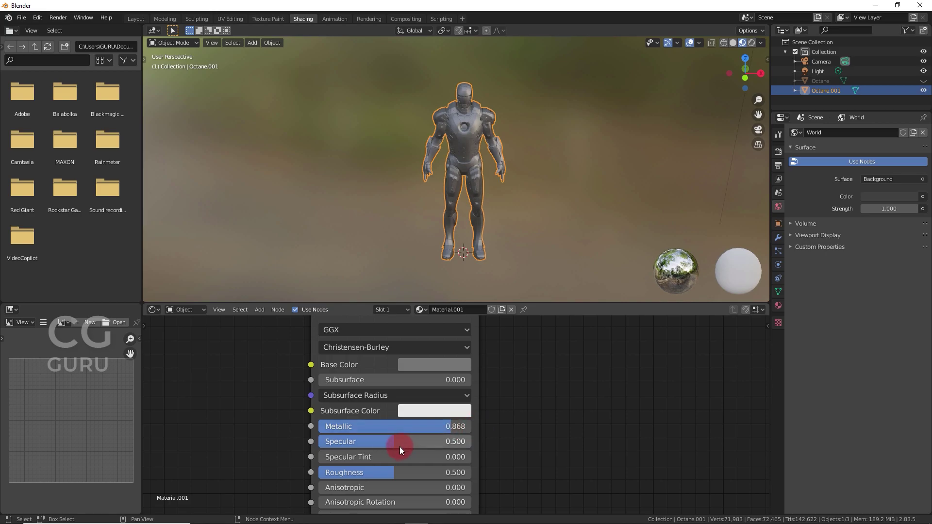
drag(391, 472, 343, 473)
scroll(478, 166, up, 4)
mouse_move(478, 167)
middle_down()
mouse_move(521, 177)
mouse_move(484, 170)
middle_up()
scroll(484, 170, up, 3)
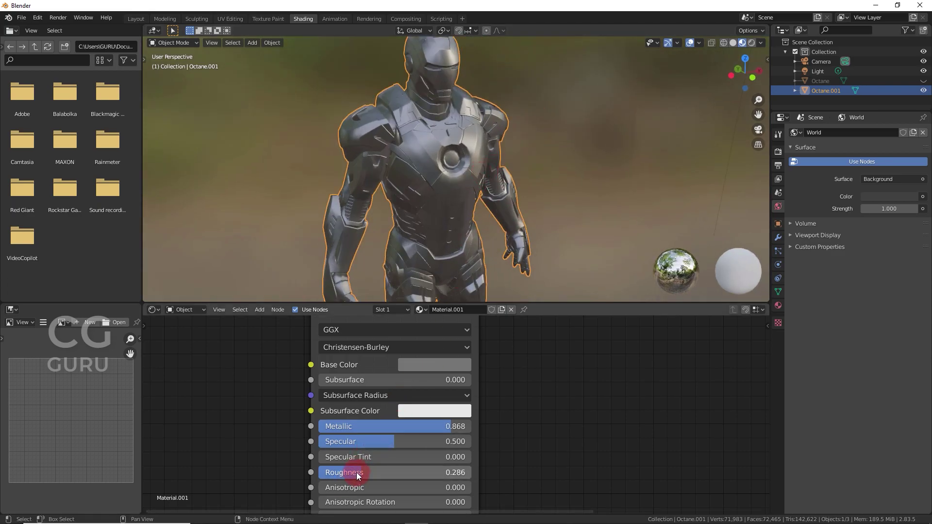
drag(357, 473, 339, 473)
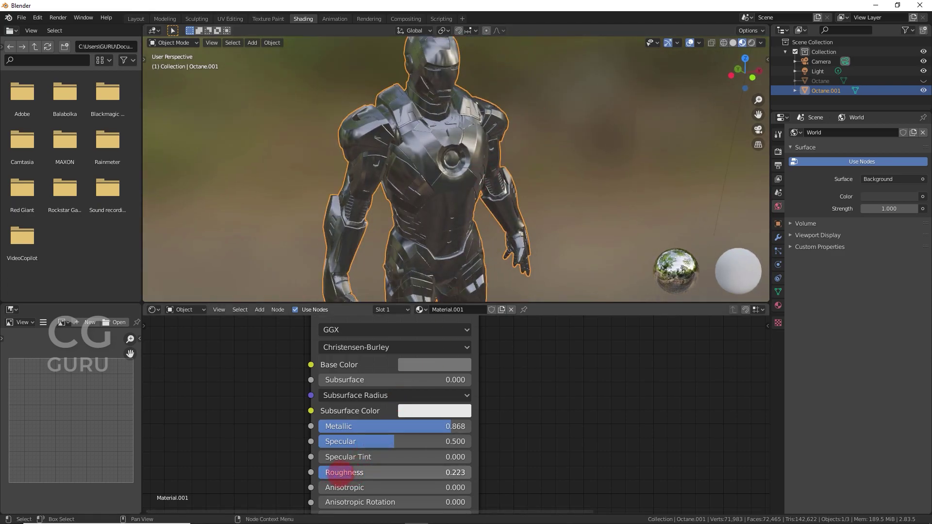
- Reorbit the view and grab the Material Output node to reposition it
click(815, 92)
middle_drag(551, 211, 553, 199)
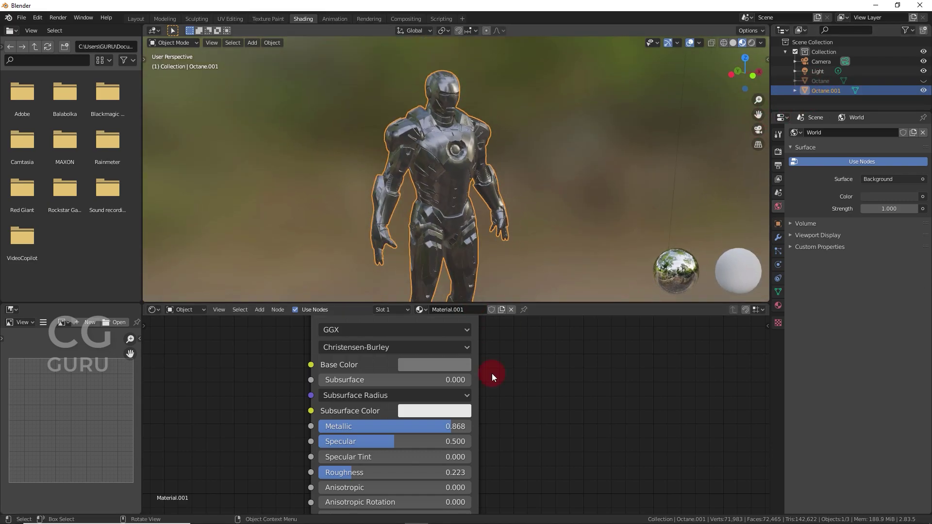
scroll(524, 401, down, 6)
ctrl+scroll(566, 422, right, 2)
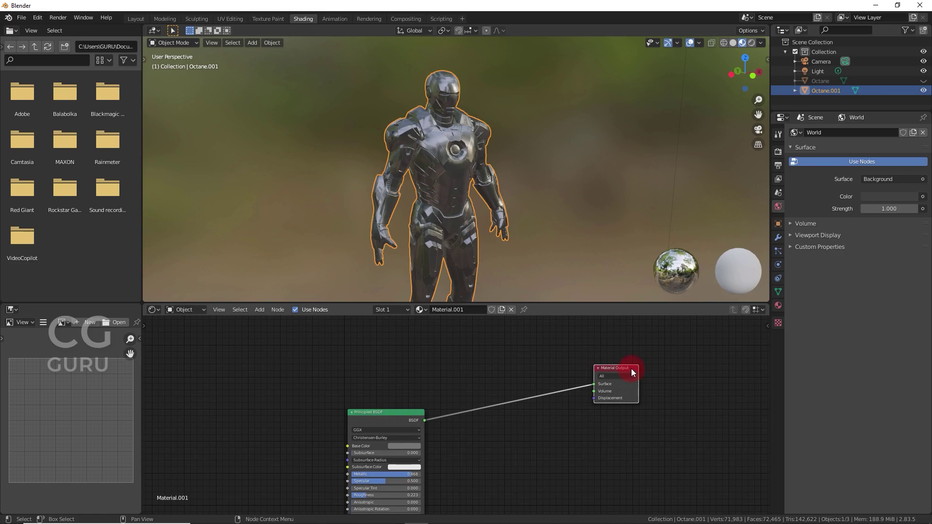
key(g)
click(444, 360)
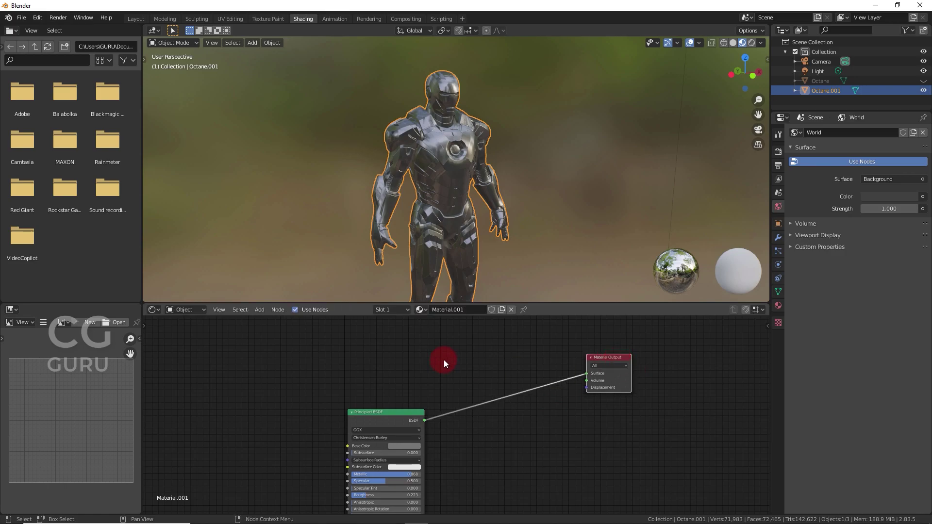
- Insert a Mix Shader before the output with the Principled BSDF on its second shader input
right_click(431, 357)
click(483, 354)
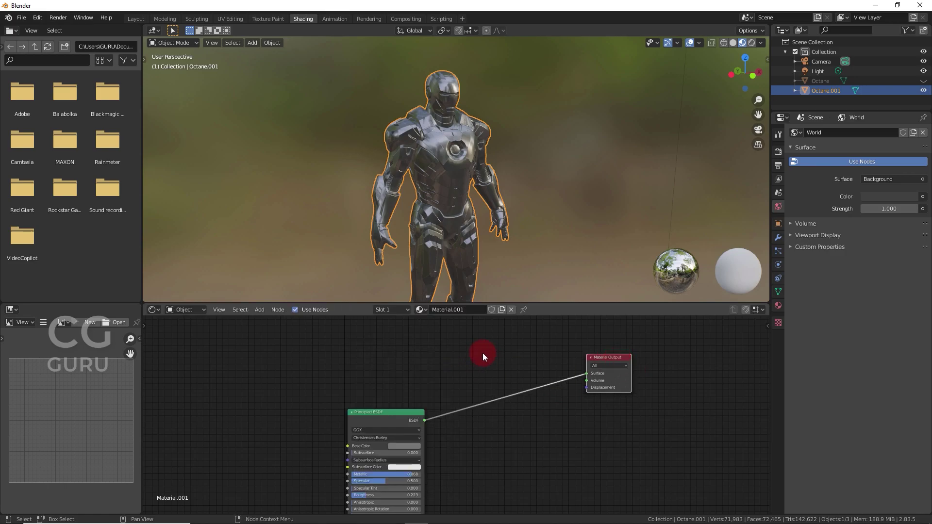
key(shift+a)
click(450, 357)
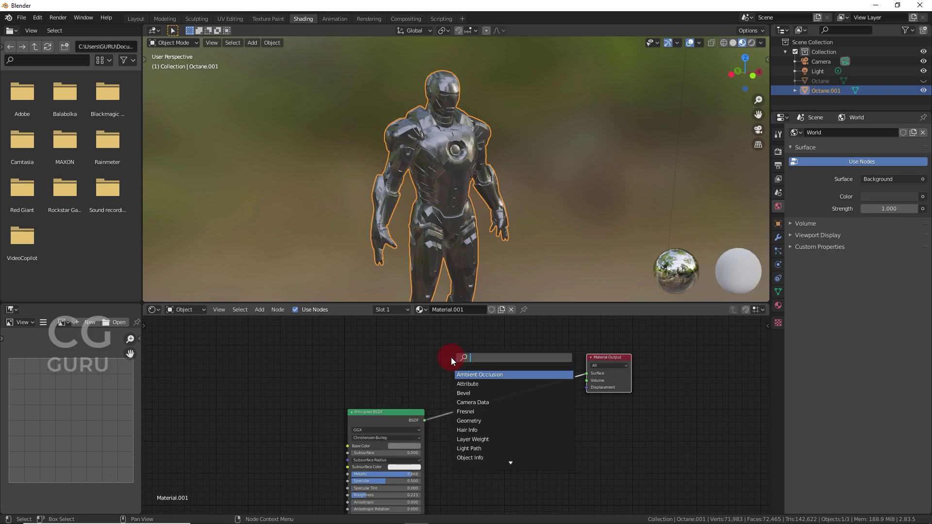
text(MIX)
key(Return)
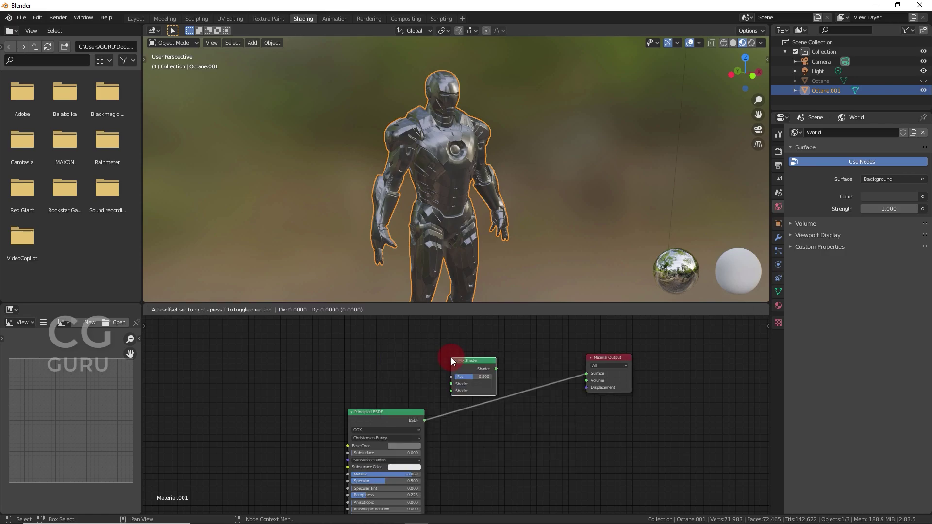
click(477, 377)
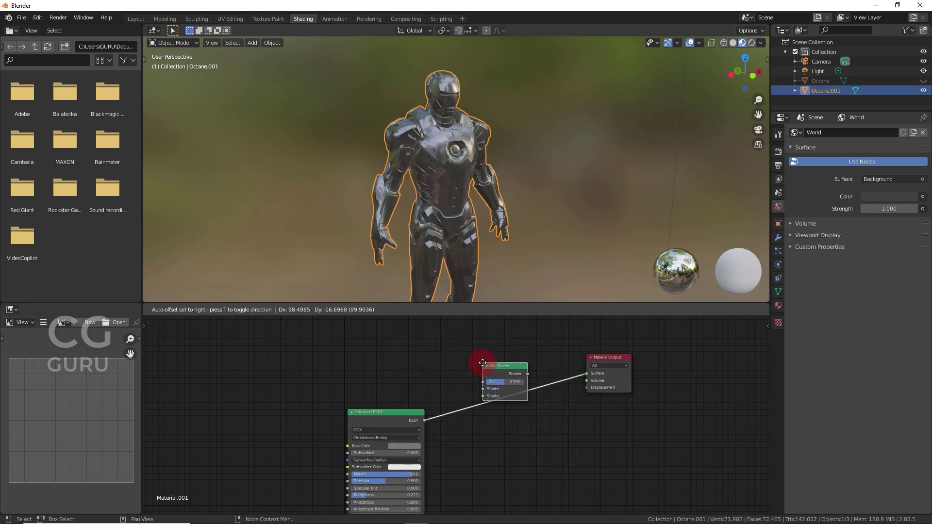
drag(483, 388, 482, 395)
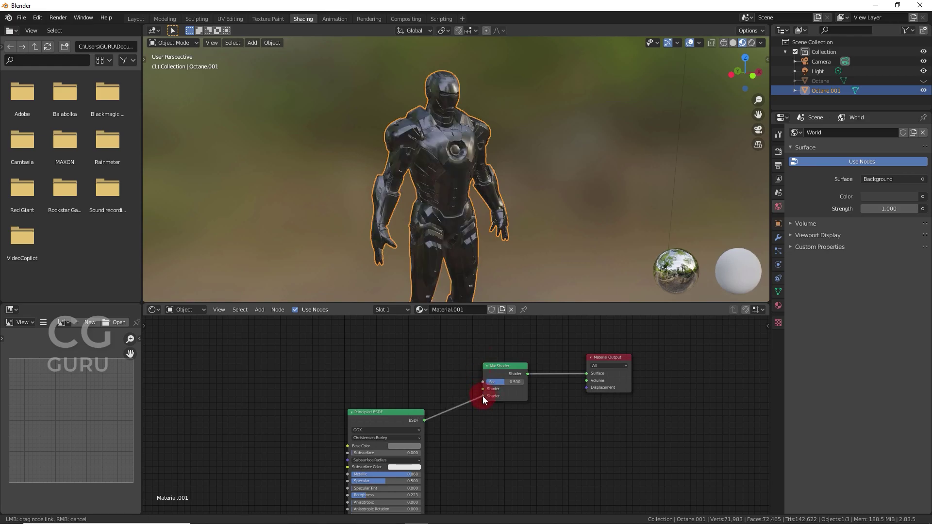
- Add an Emission node and connect it to the Mix Shader's first shader input
key(shift+a)
click(425, 371)
text(EM)
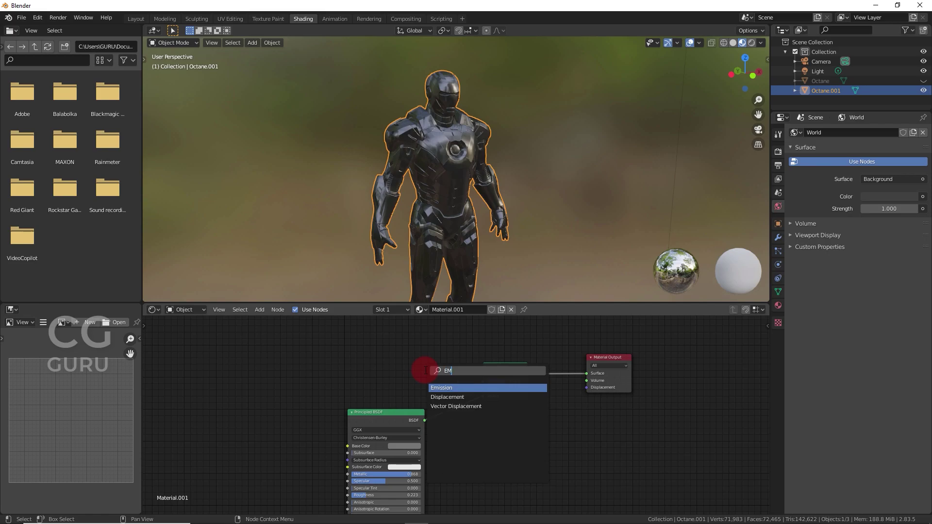
key(Return)
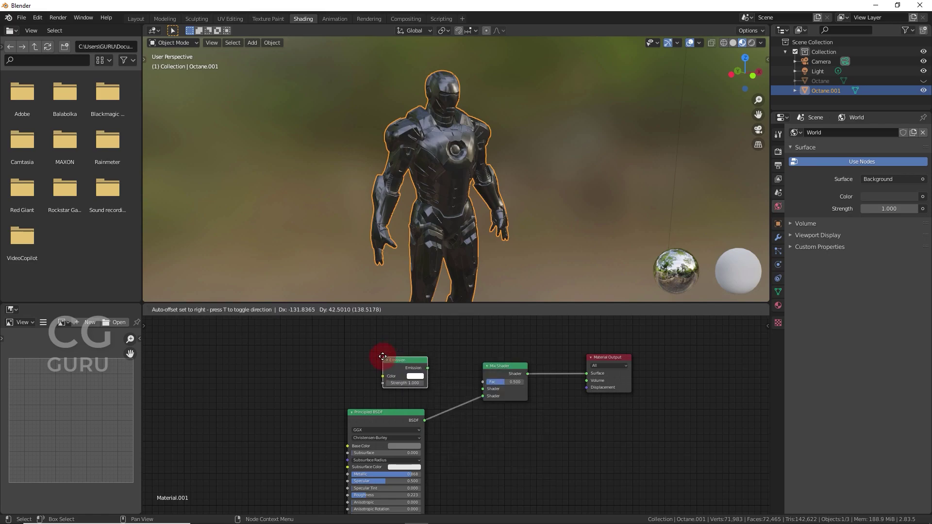
click(385, 358)
drag(428, 368, 486, 389)
scroll(487, 405, down, 1)
middle_drag(450, 383, 493, 415)
scroll(467, 453, up, 2)
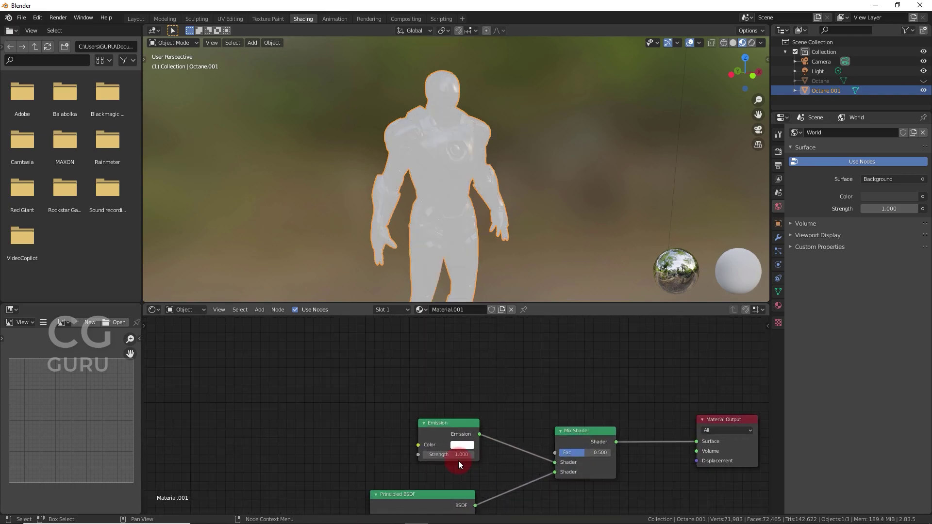
- Set the Emission strength to 260 and its colour to blue
text(60)
key(Return)
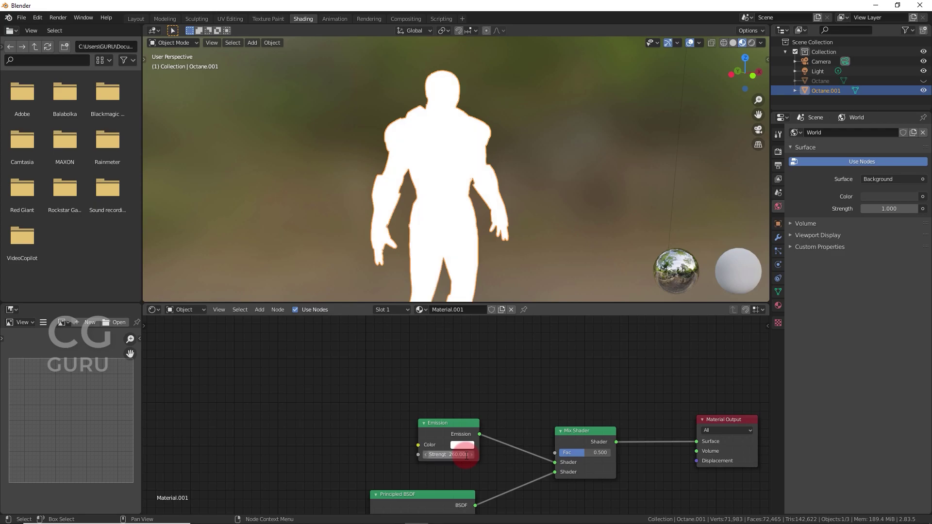
drag(493, 354, 499, 329)
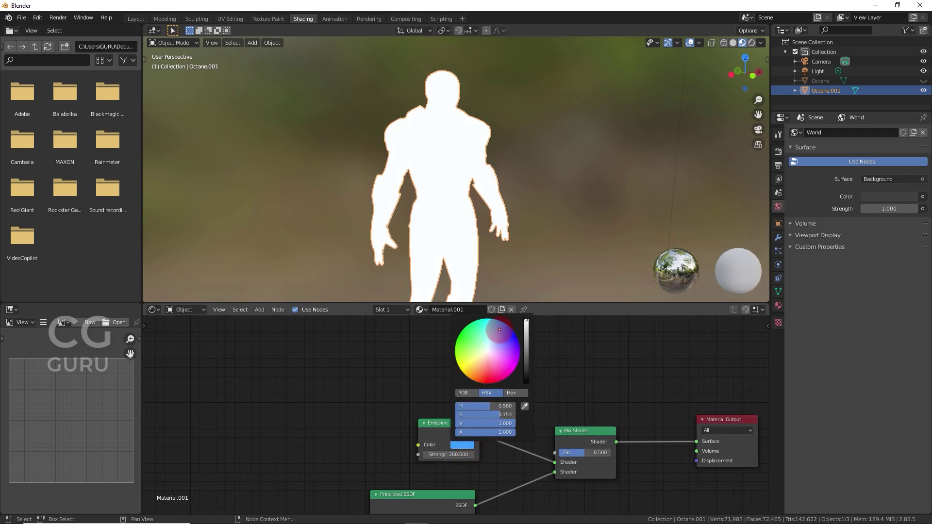
scroll(519, 386, down, 3)
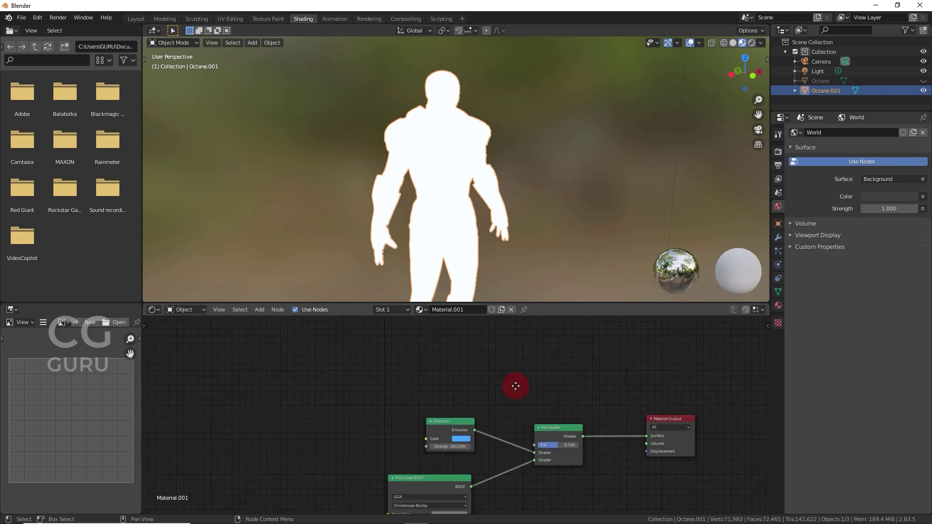
- Duplicate the Mix Shader node and place the copy above the original
click(557, 429)
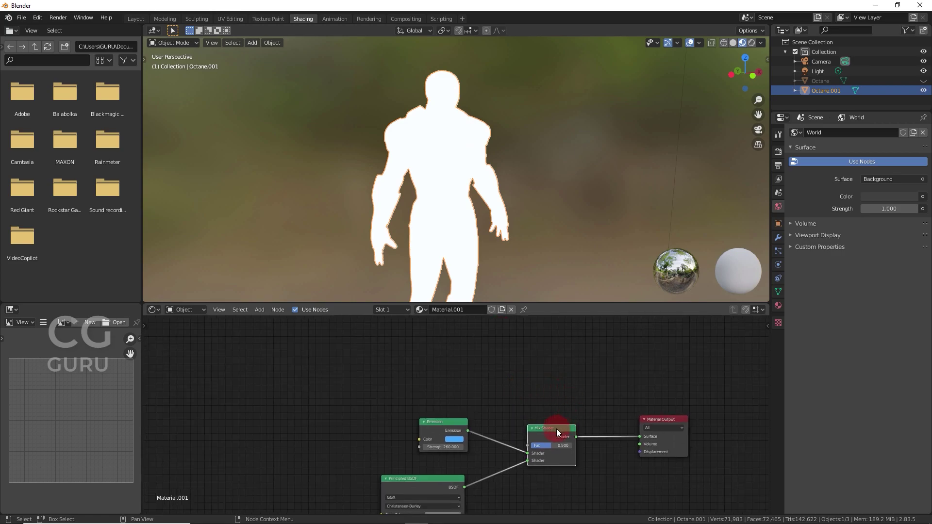
key(shift+d)
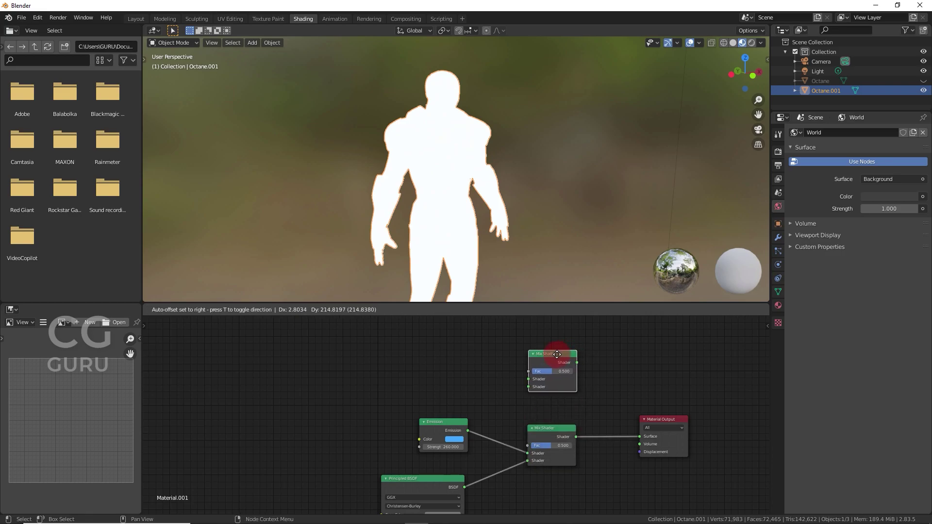
click(556, 354)
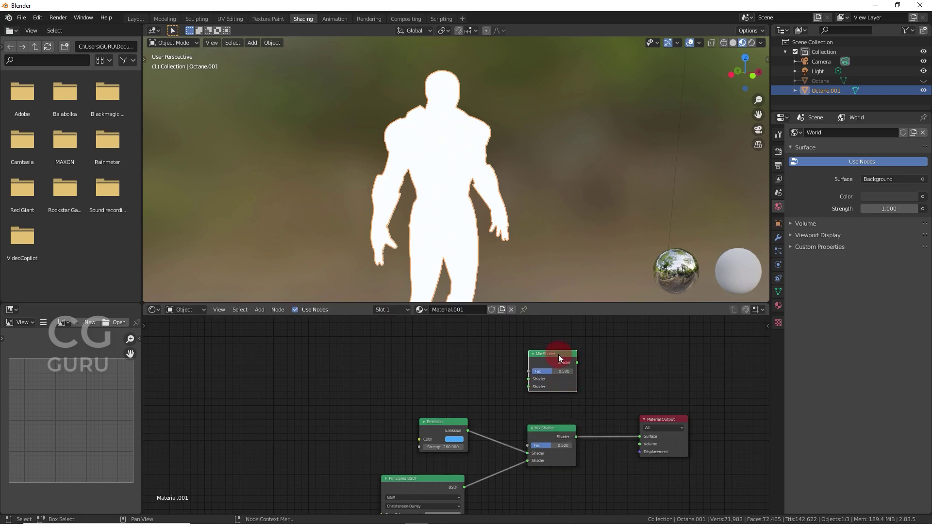
scroll(488, 369, down, 2)
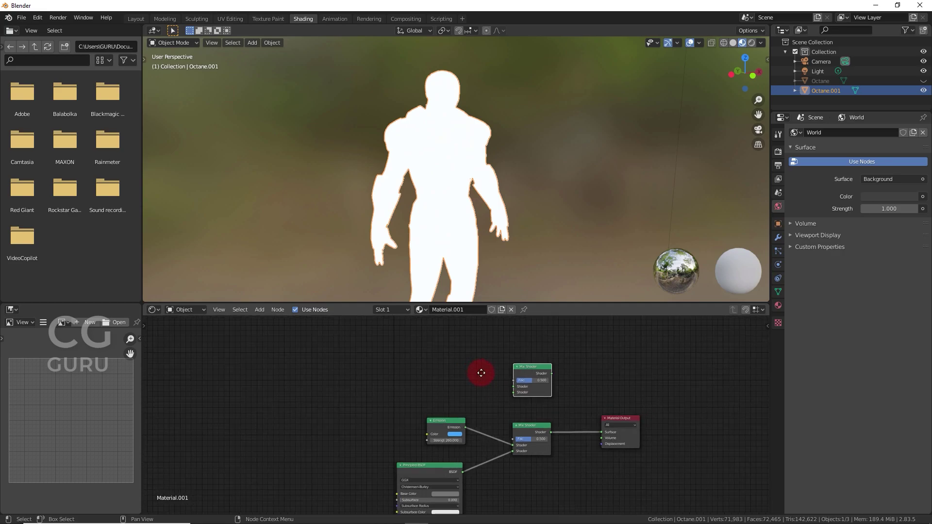
- Add a Transparent BSDF node next to the new Mix Shader
key(shift+a)
click(372, 357)
text(TR)
key(Down)
key(Down)
key(Down)
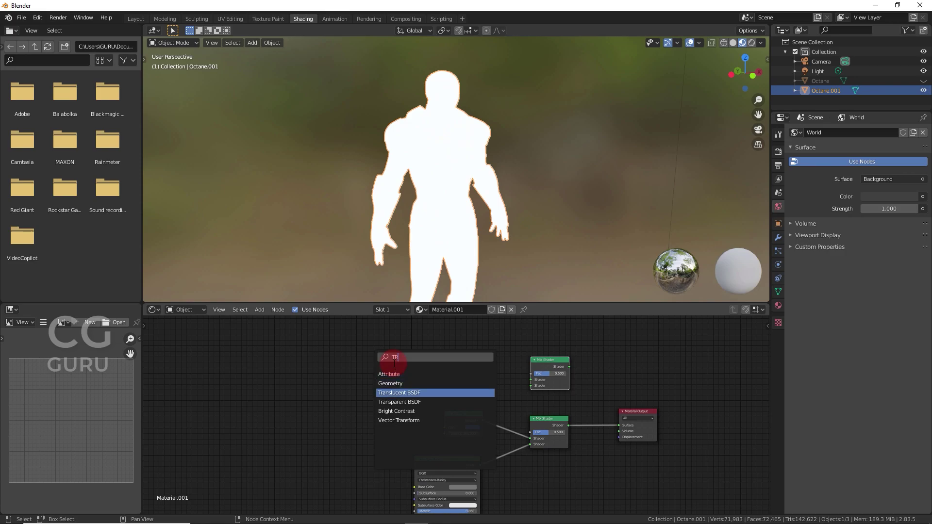
key(Return)
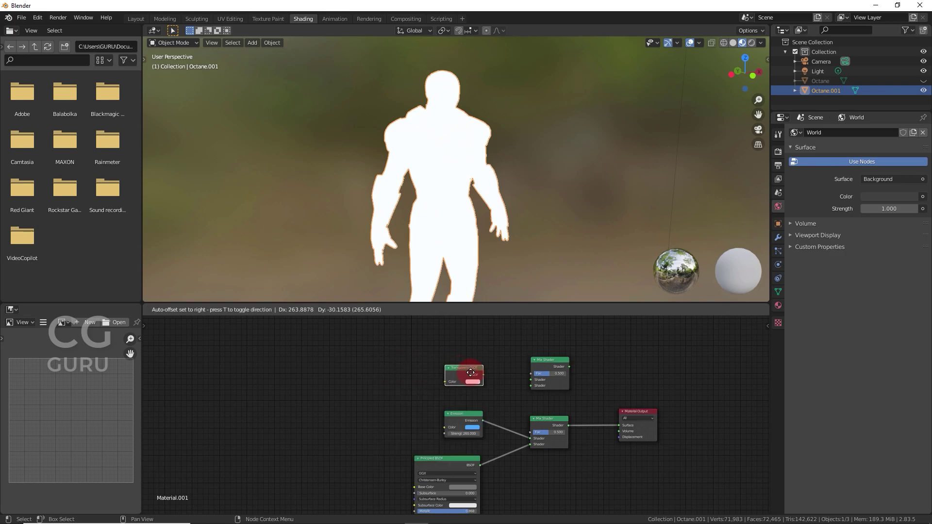
click(474, 373)
- Feed Transparent BSDF and the lower Mix Shader into the upper Mix Shader, driving Material Output Surface
drag(484, 376, 584, 359)
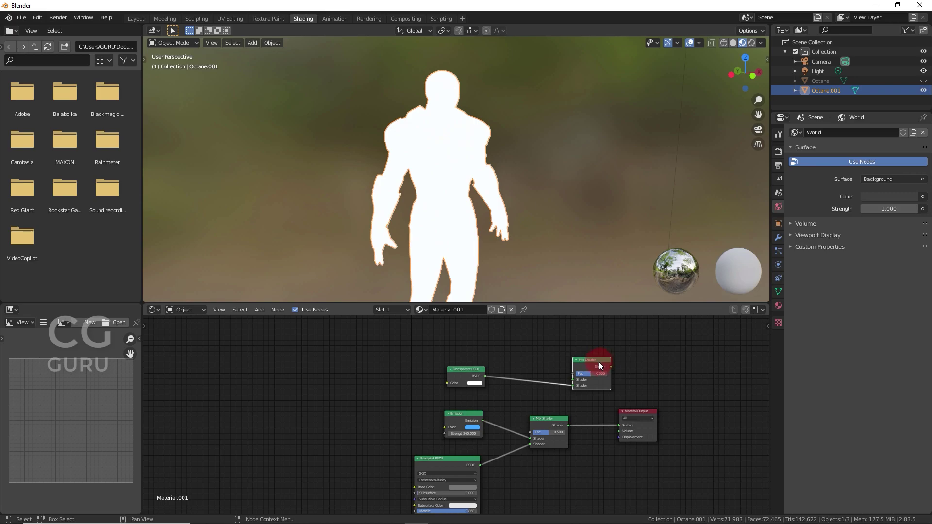
drag(573, 385, 573, 380)
drag(567, 425, 573, 386)
drag(618, 424, 669, 372)
mouse_move(613, 367)
mouse_down()
mouse_move(650, 383)
mouse_move(603, 379)
mouse_up()
- Add a Noise Texture node to the material's node graph
ctrl+scroll(489, 323, up, 3)
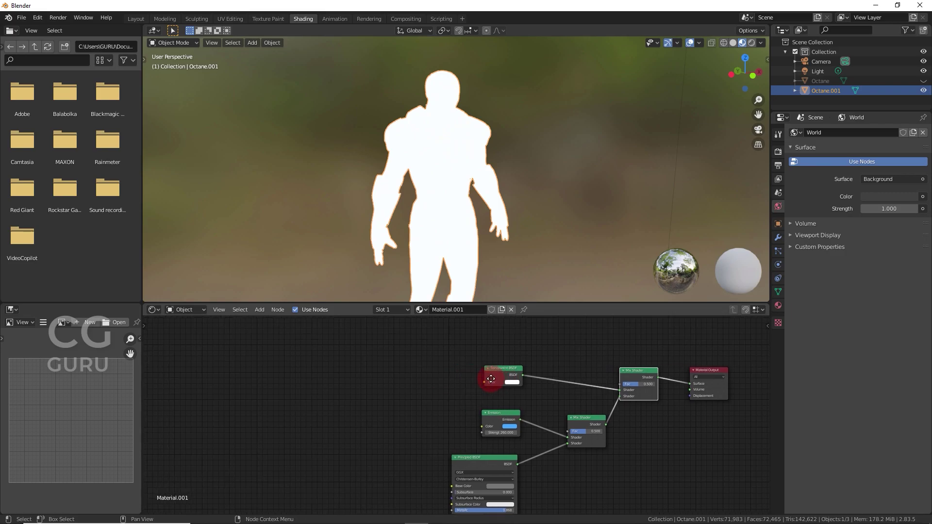
key(shift+a)
click(282, 394)
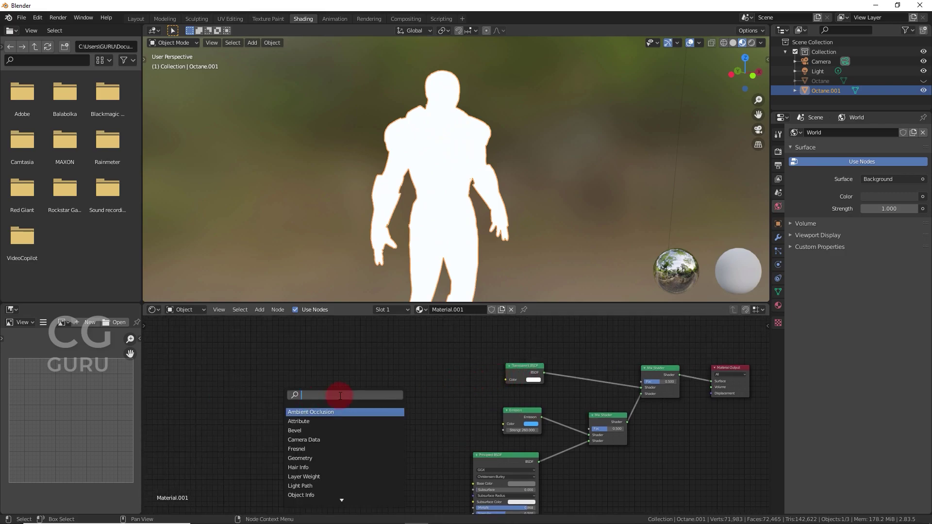
text(NOIS)
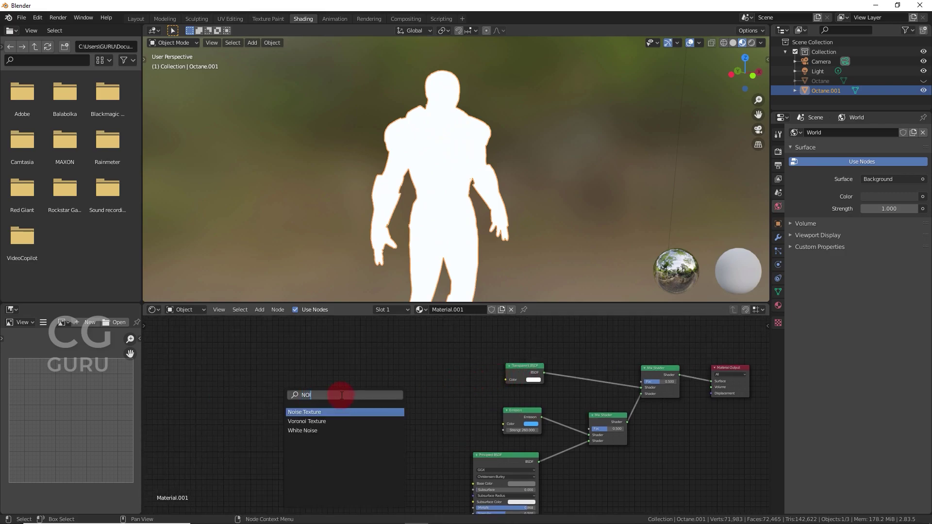
key(Return)
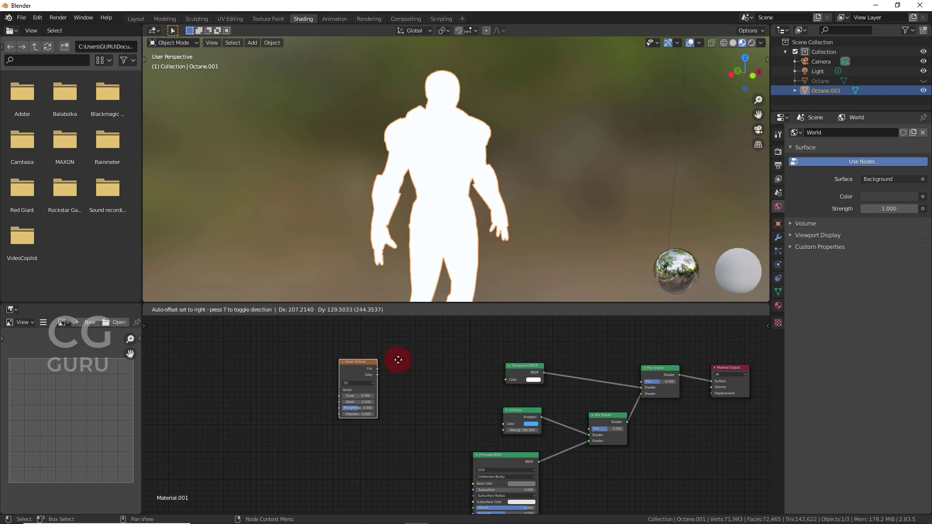
click(398, 359)
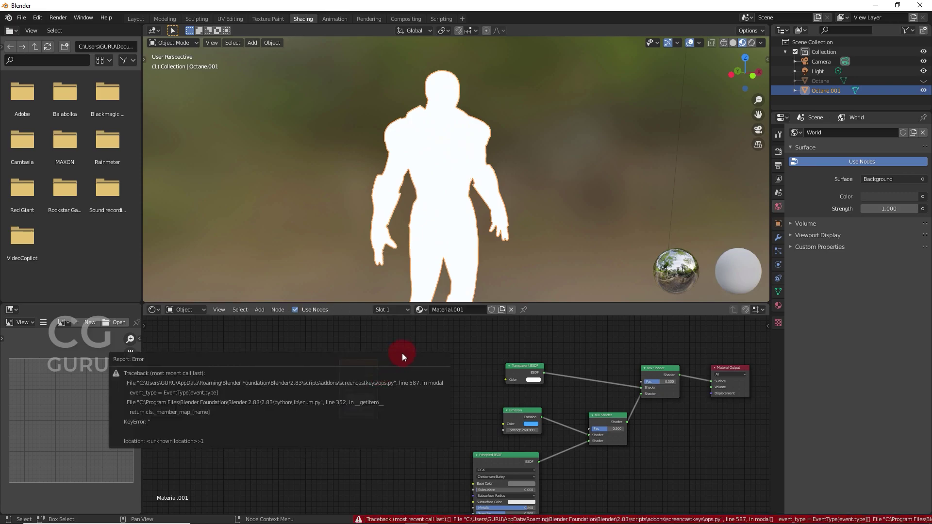
scroll(385, 383, up, 2)
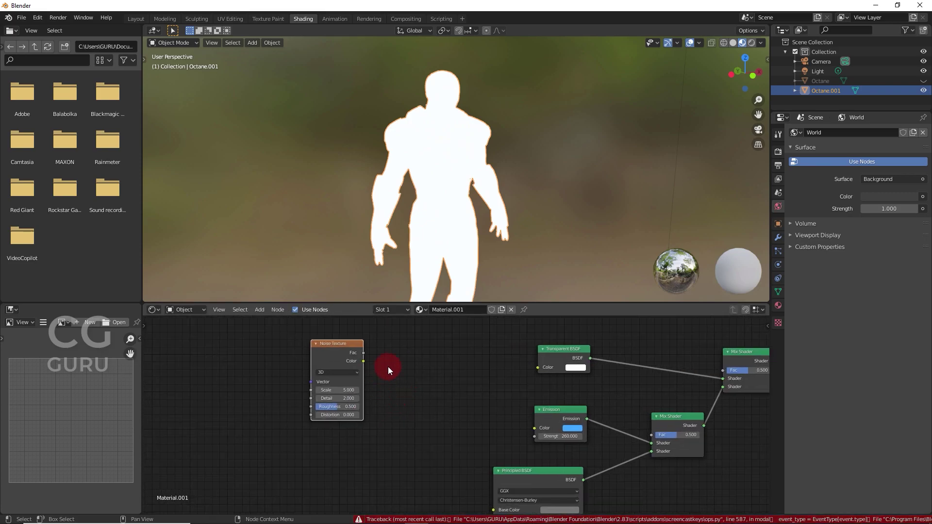
click(348, 355)
- Add a ColorRamp node right of the Noise Texture, moving the noise further left
key(shift+a)
click(399, 362)
text(color ramp)
key(Return)
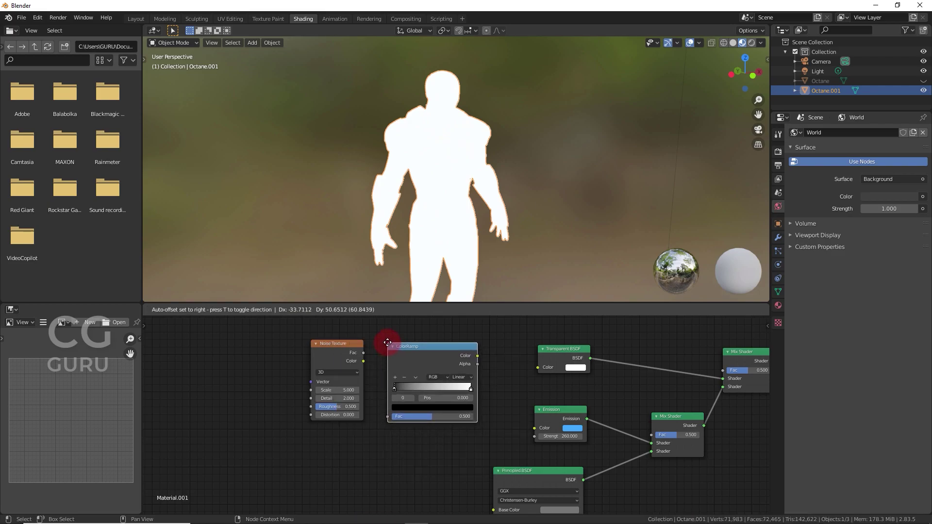
click(389, 341)
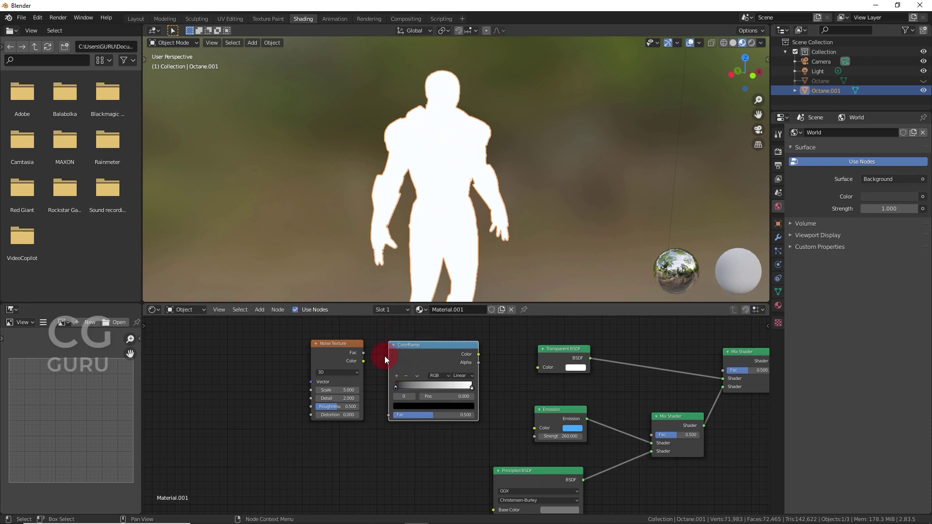
drag(342, 344, 292, 344)
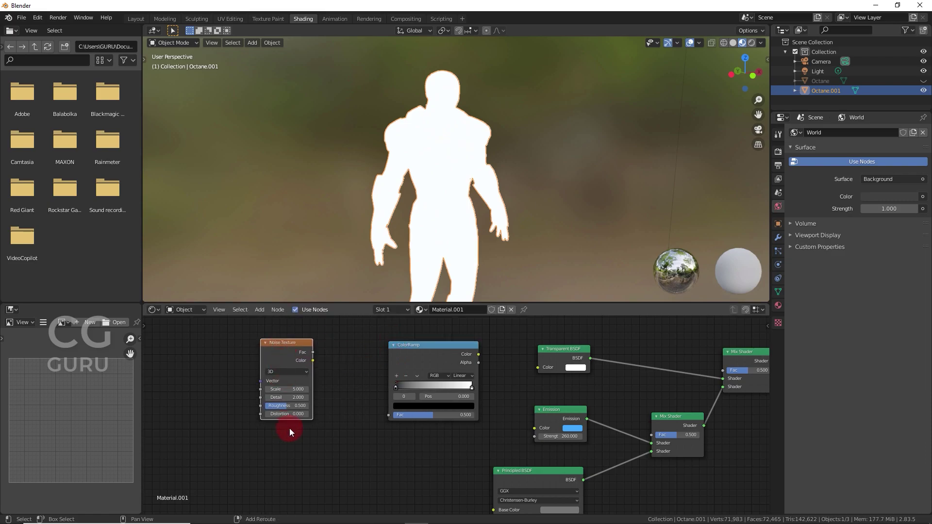
- Attach Texture Coordinate and Mapping nodes to the Noise Texture's Vector input with Ctrl+T
key(shift+a)
key(Escape)
key(ctrl+t)
scroll(282, 359, down, 2)
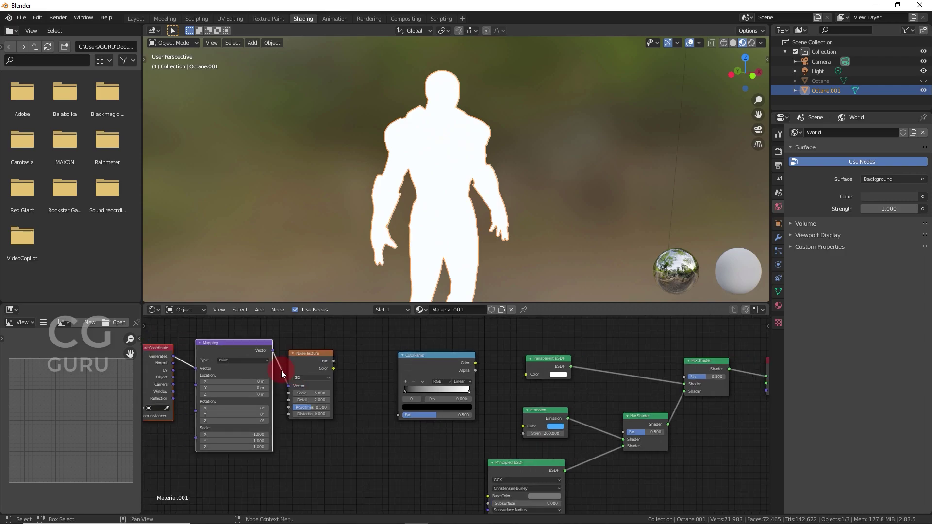
middle_drag(281, 369, 337, 374)
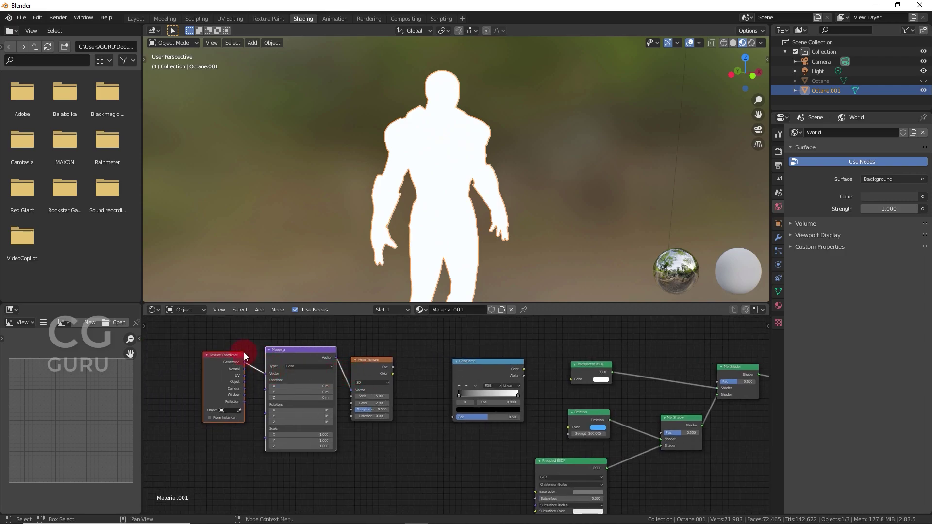
click(37, 18)
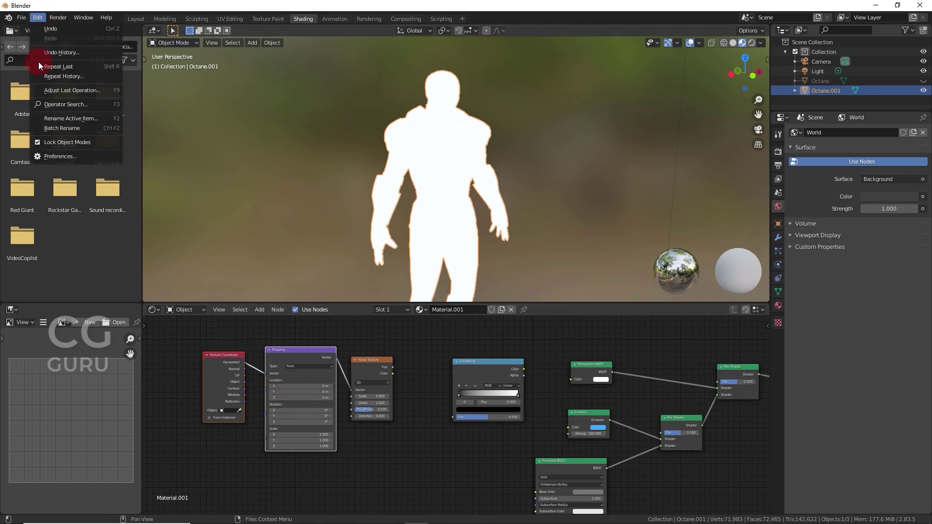
click(48, 157)
click(269, 71)
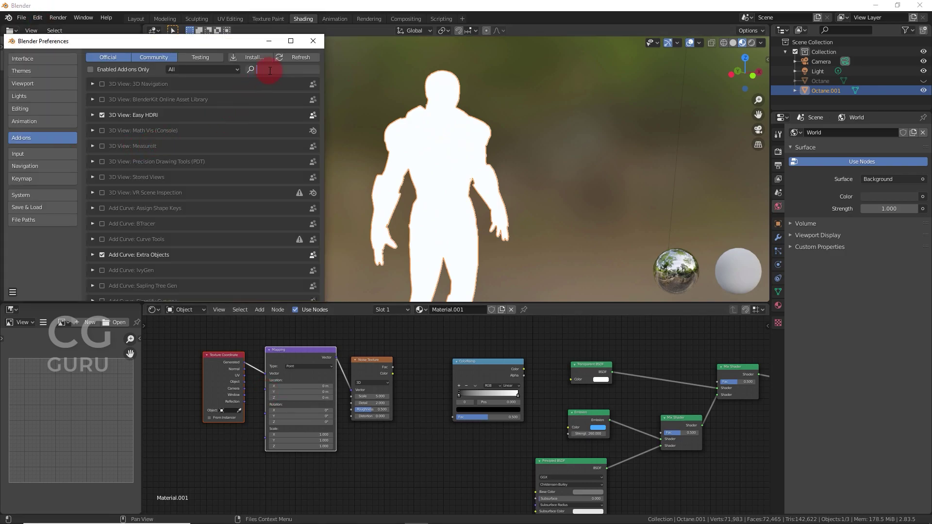
text(node)
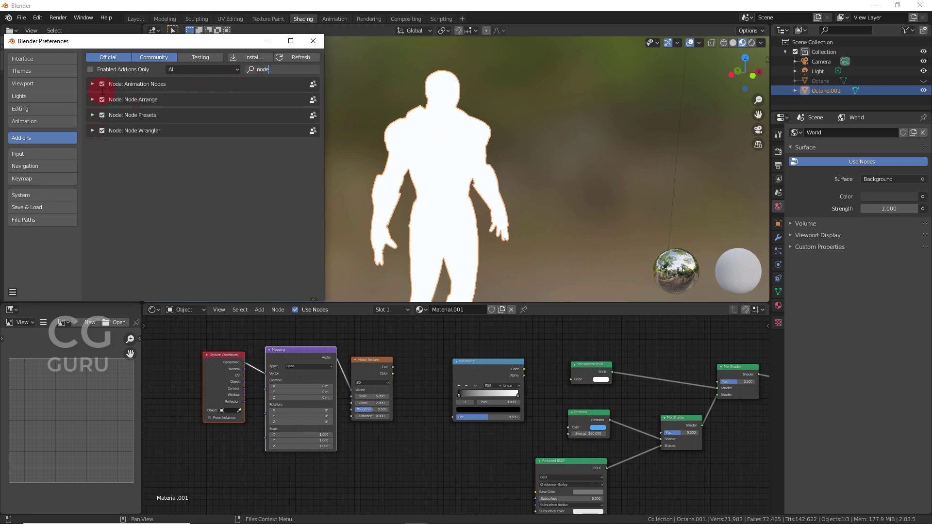
click(319, 41)
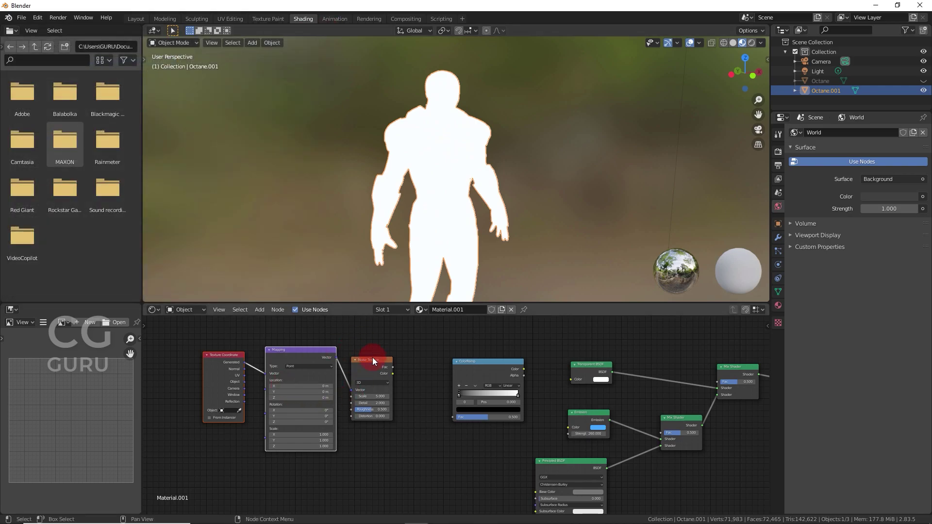
- Add a Gradient Texture node below the Noise Texture and shift the ColorRamp further right
scroll(407, 427, up, 3)
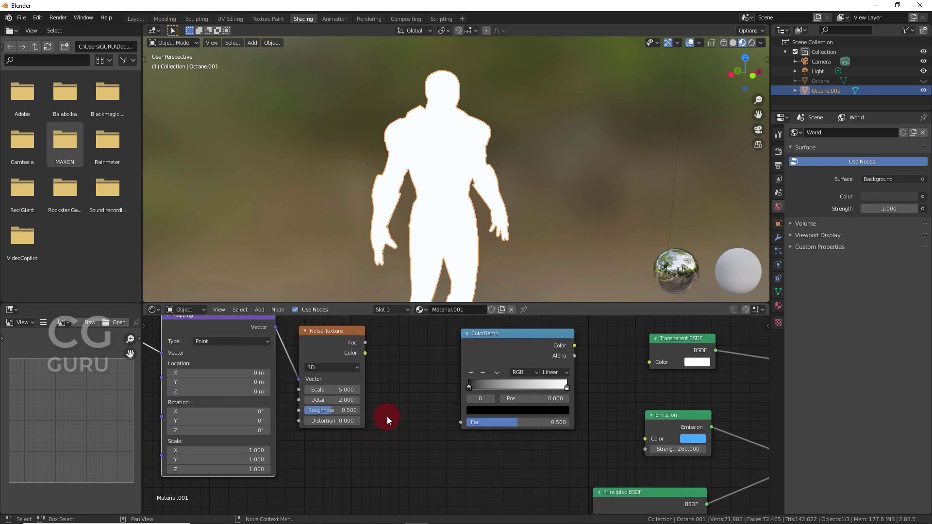
key(shift+a)
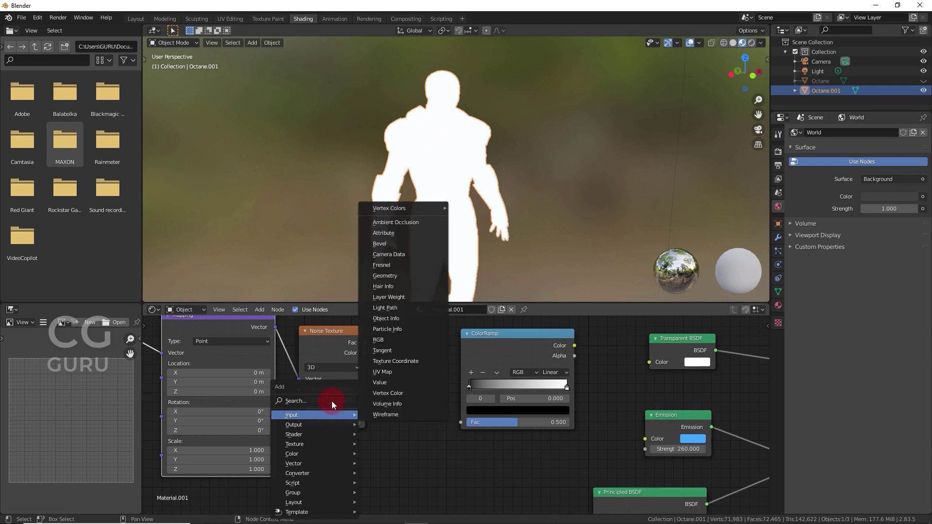
click(310, 400)
text(gra)
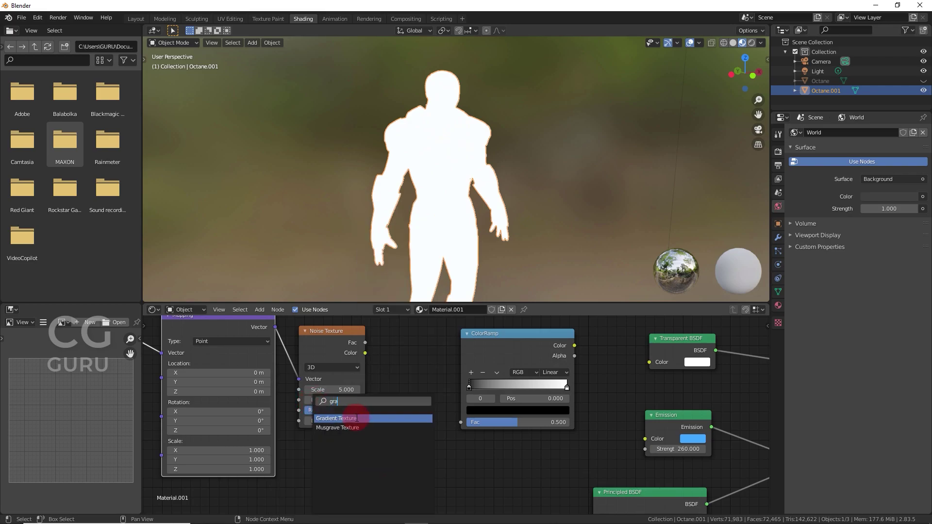
click(357, 418)
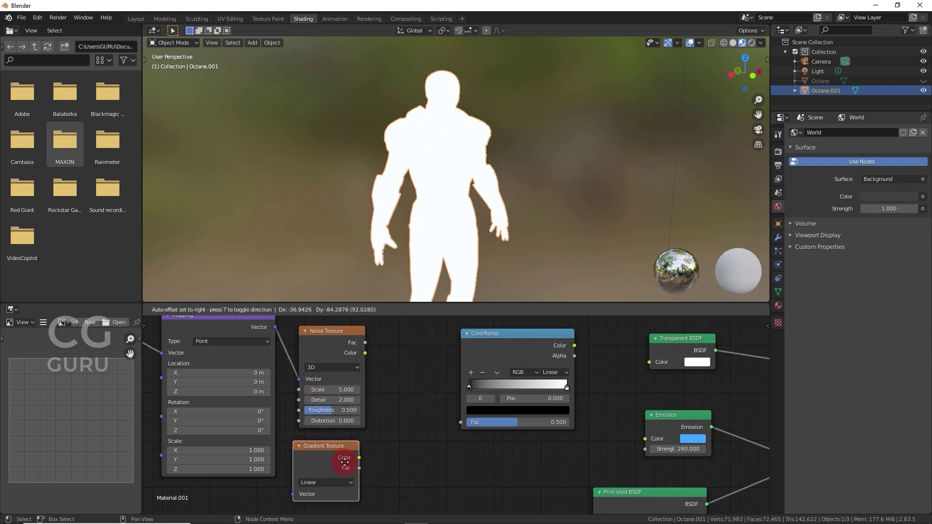
click(346, 462)
scroll(407, 427, down, 2)
drag(491, 345, 519, 340)
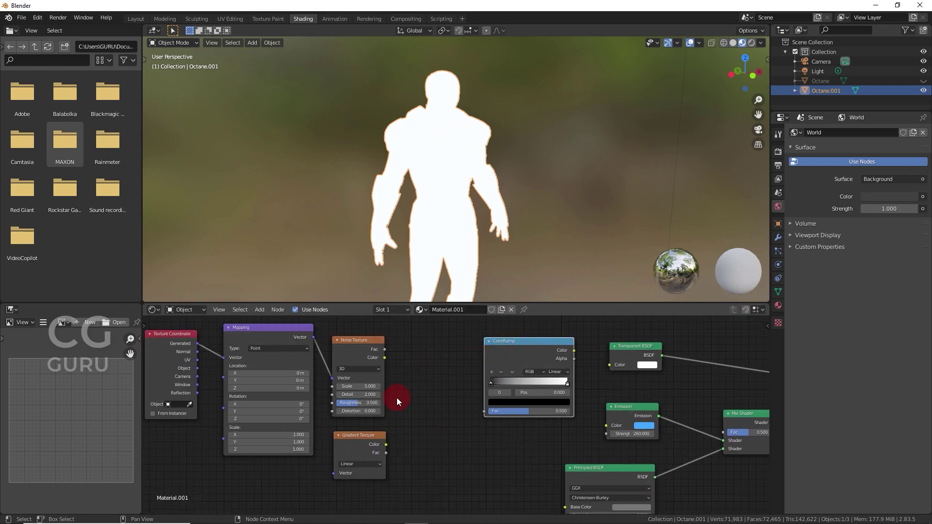
- Add a MixRGB node before the ColorRamp, with Noise Texture colour into Color1
key(shift+a)
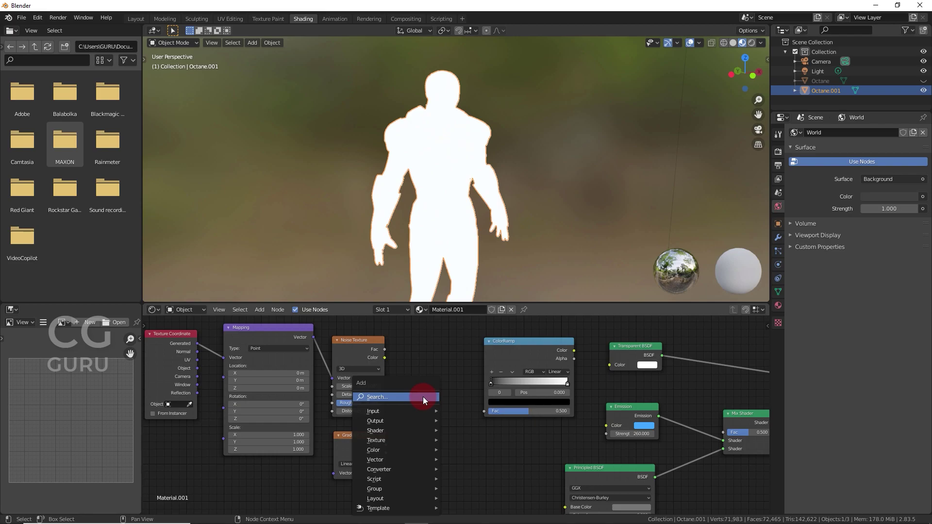
click(423, 397)
text(mix)
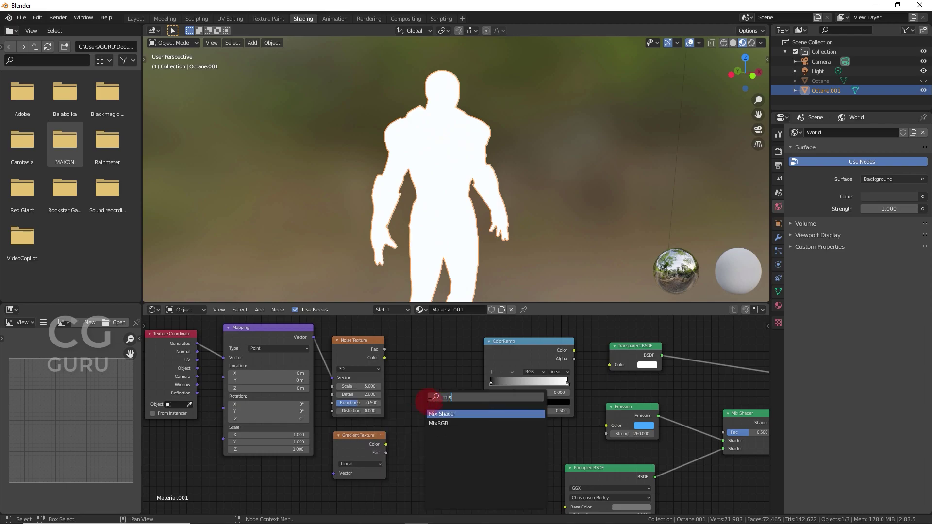
click(440, 424)
click(385, 345)
drag(385, 358, 406, 421)
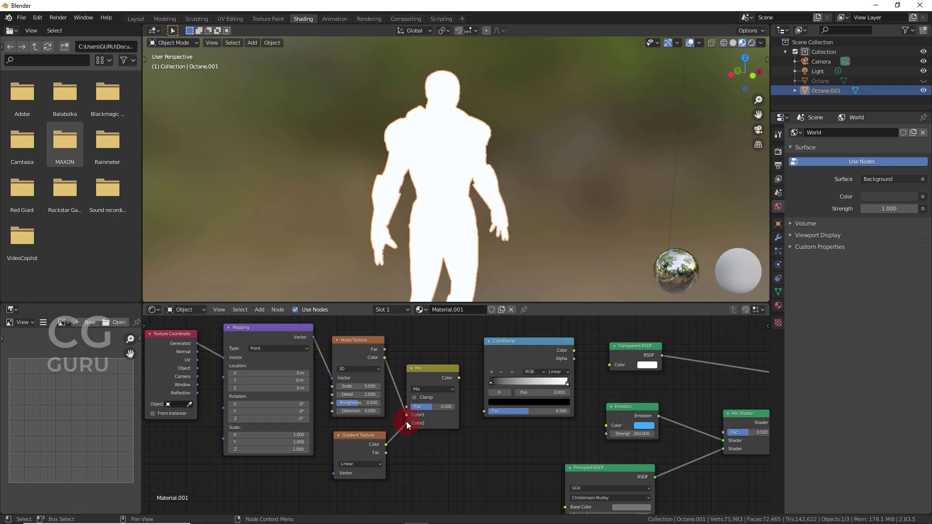
- Wire Mapping to Gradient Vector, Mix to ColorRamp Fac, and ColorRamp Color to Mix Shader Fac
drag(313, 337, 333, 473)
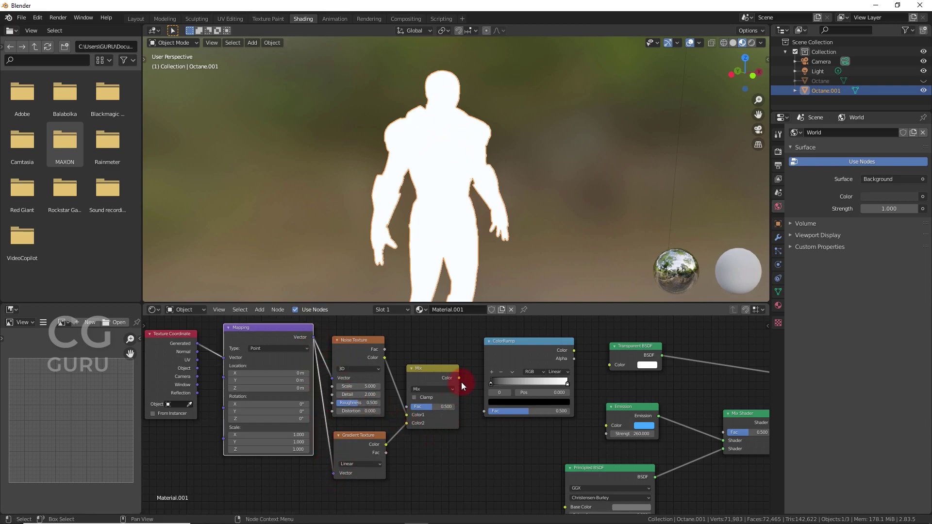
drag(458, 378, 484, 410)
mouse_move(532, 393)
middle_down()
mouse_move(568, 374)
mouse_move(518, 383)
middle_up()
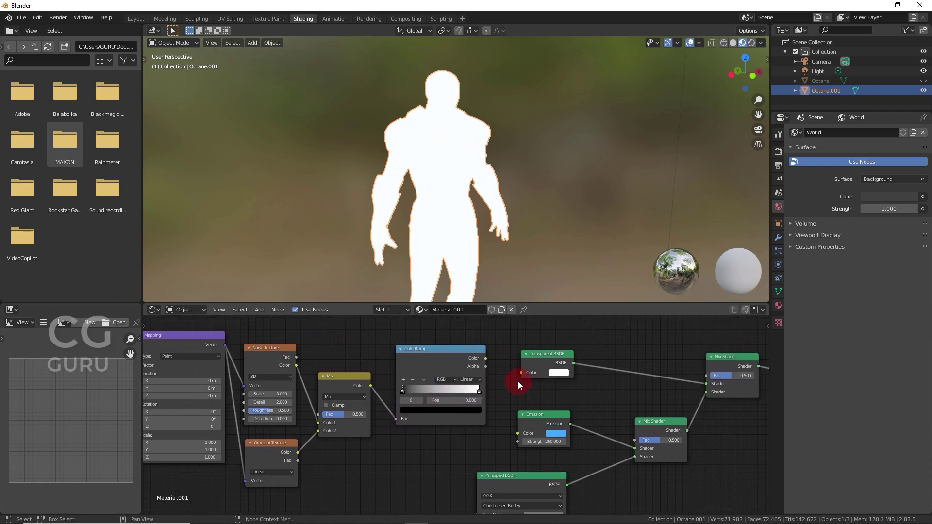
drag(567, 359, 563, 382)
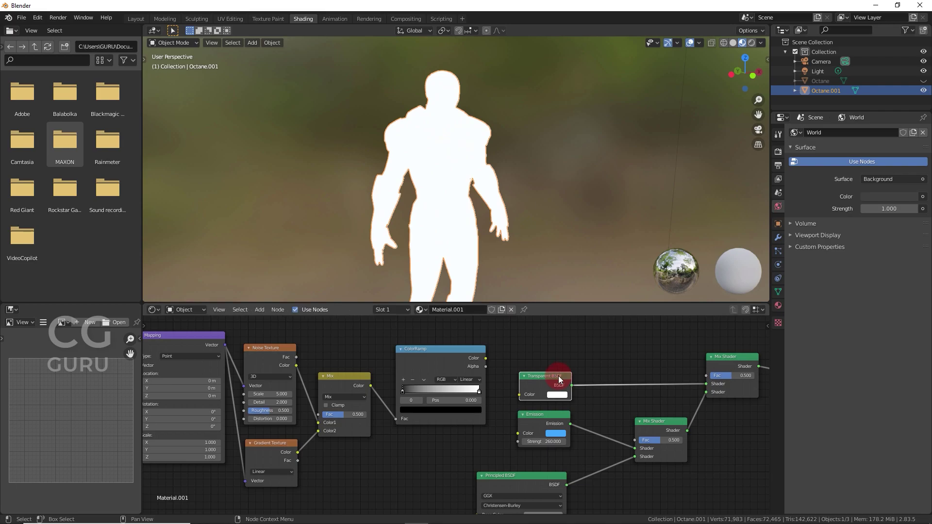
mouse_move(486, 362)
mouse_down()
mouse_move(563, 357)
mouse_move(707, 376)
mouse_up()
middle_drag(513, 191, 489, 305)
- Slide the ColorRamp's white stop to about 0.491 for a sharp black-white split
click(478, 391)
drag(479, 391, 447, 395)
scroll(542, 135, down, 3)
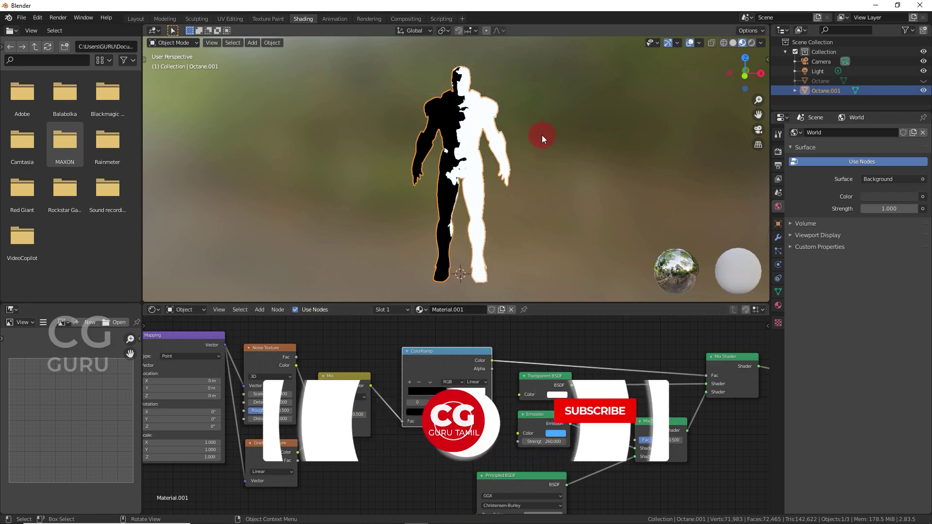
scroll(500, 155, up, 5)
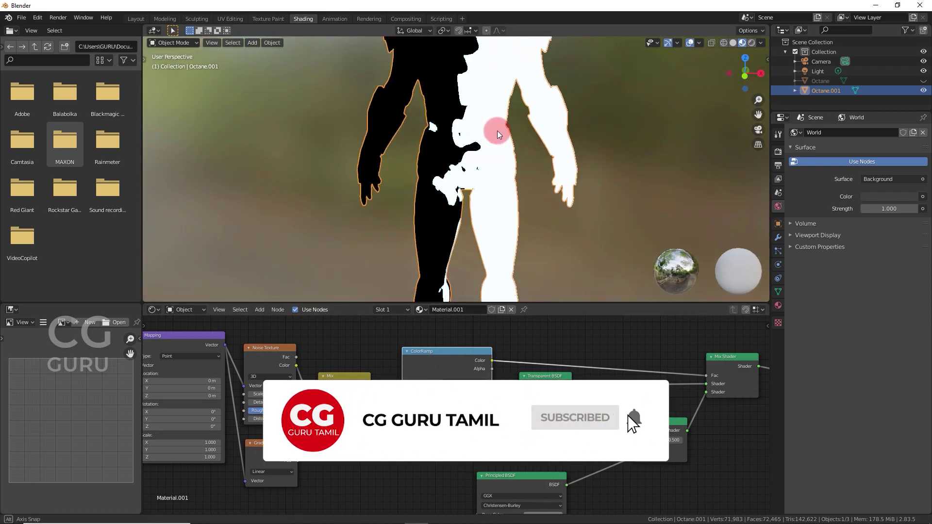
scroll(504, 133, down, 5)
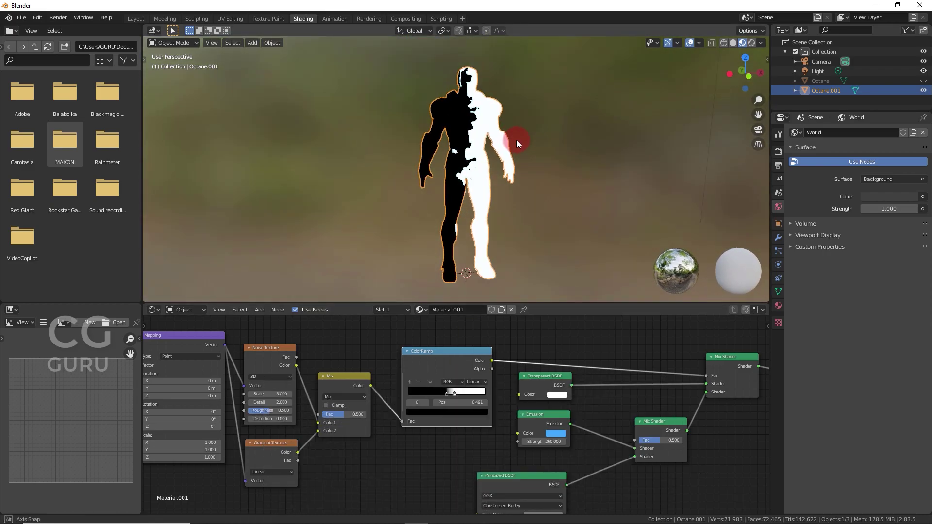
click(550, 394)
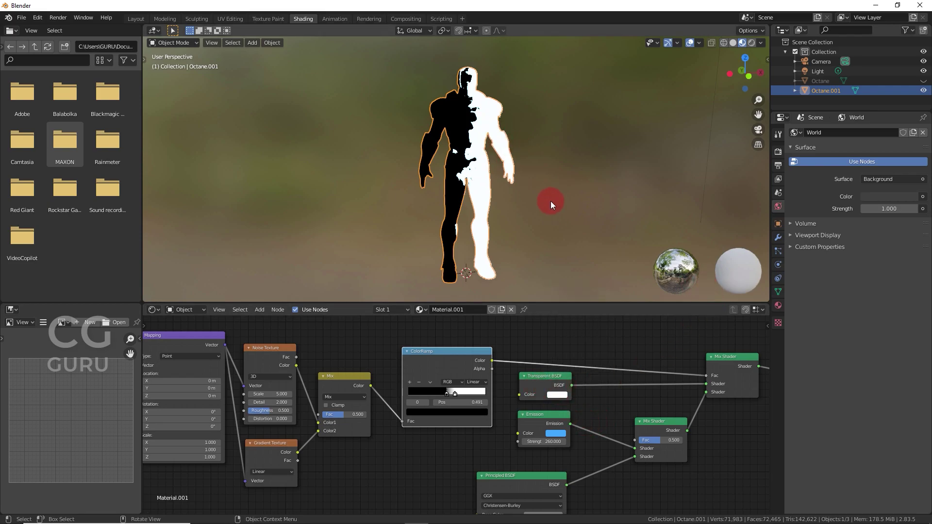
- Set Material.001's Blend Mode to Alpha Blend so the black half turns see-through
click(778, 305)
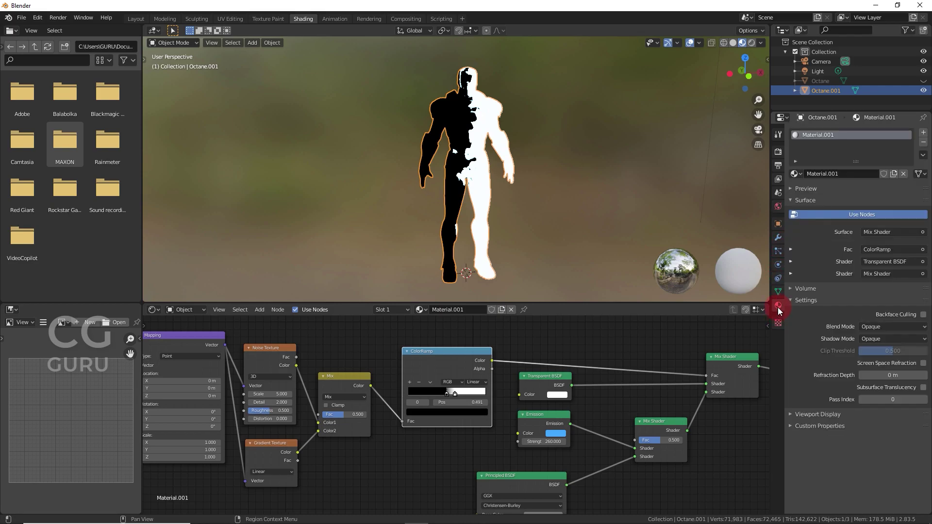
click(898, 327)
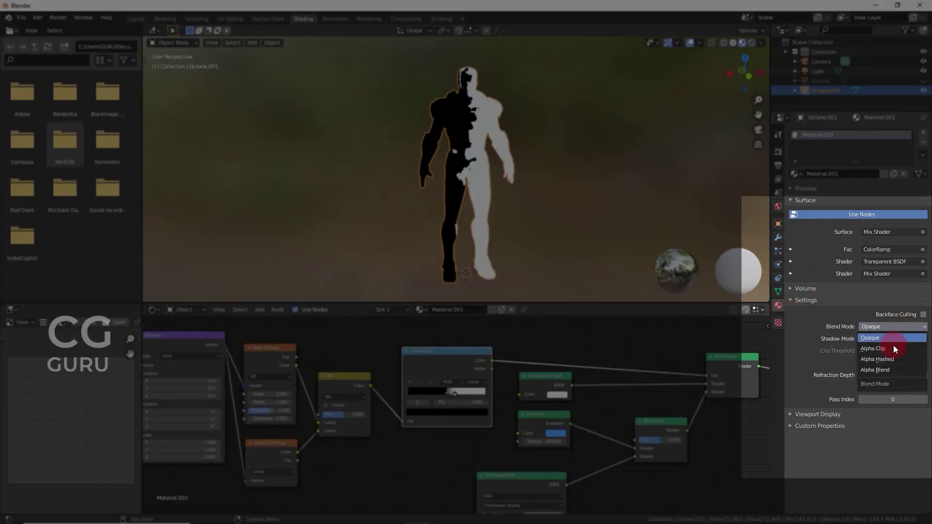
click(887, 370)
middle_drag(554, 191, 580, 144)
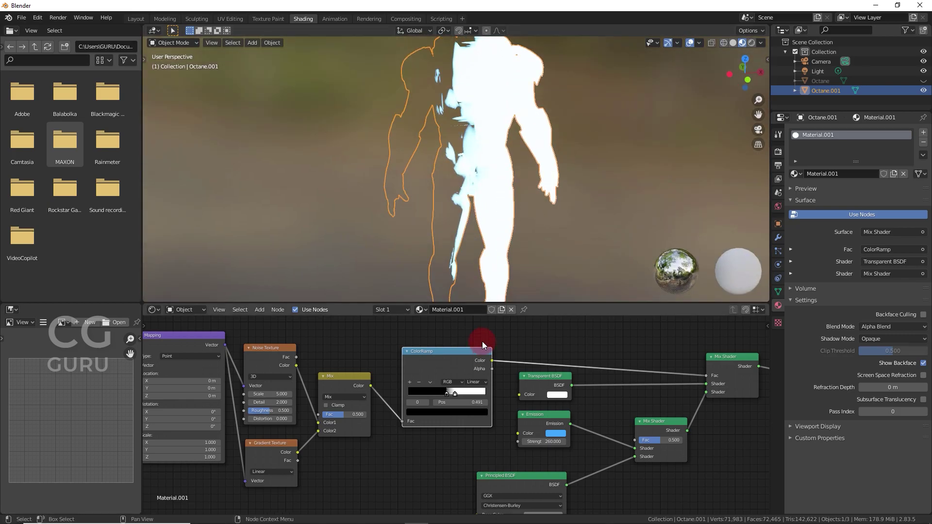
- Set the Noise Texture to Scale 26, Detail 8.1 and Roughness 1.0
scroll(298, 394, up, 1)
middle_drag(298, 394, 345, 391)
click(327, 383)
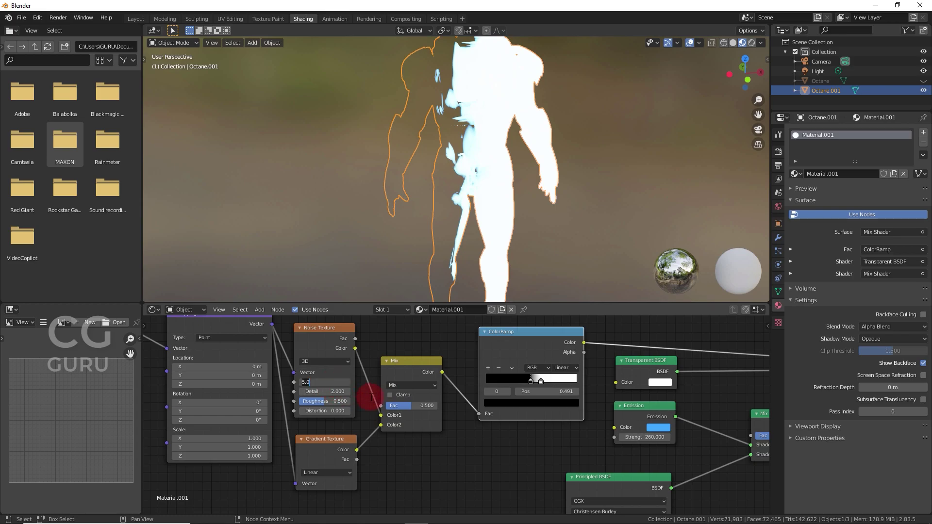
text(26)
key(Return)
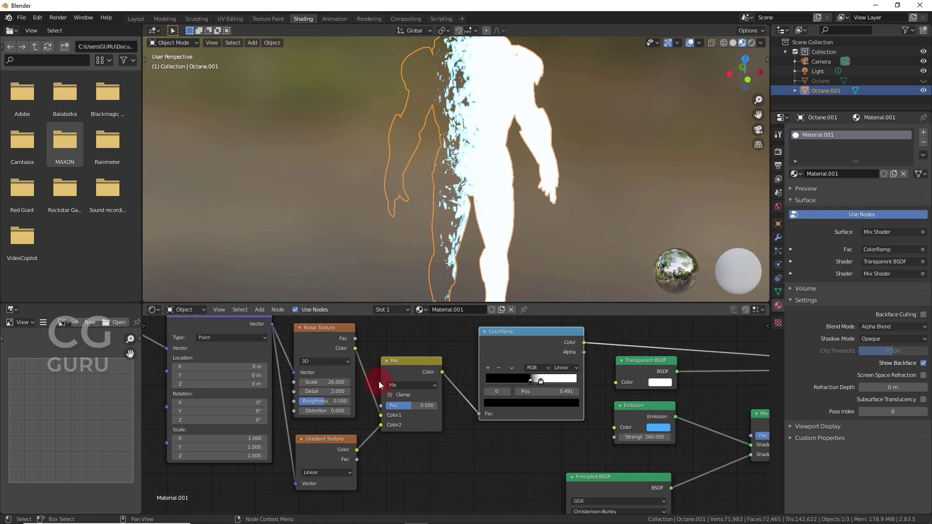
mouse_move(329, 391)
mouse_down()
mouse_move(380, 388)
mouse_move(328, 390)
mouse_up()
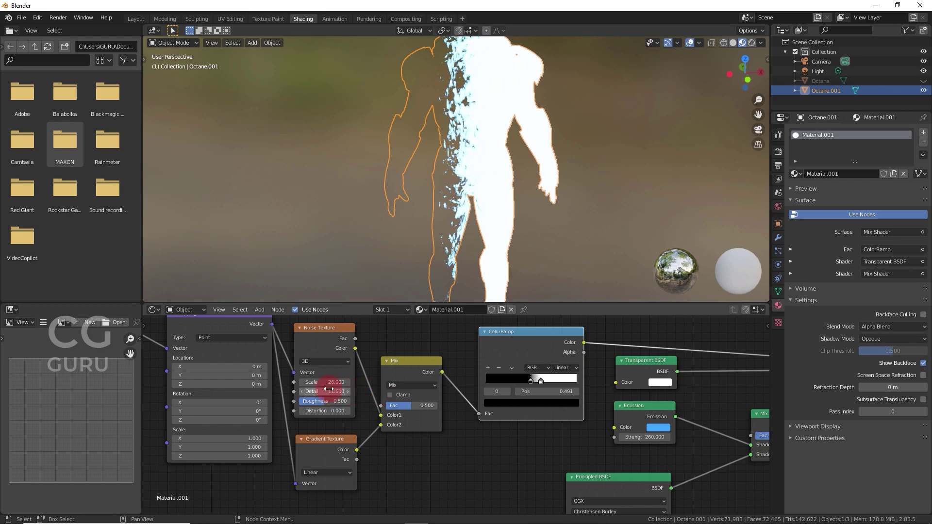
click(330, 391)
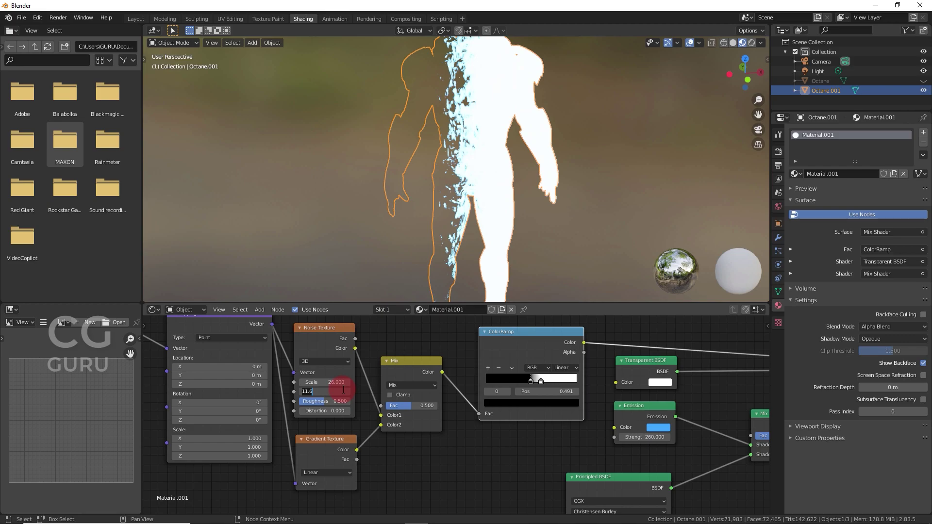
text(8.1)
key(Return)
drag(326, 401, 383, 403)
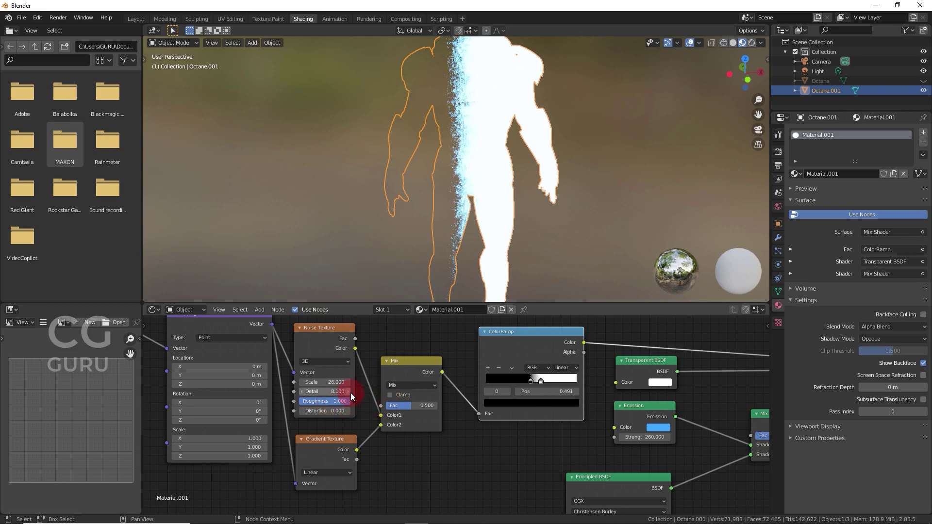
- Reframe the node graph and switch to the Layout workspace
middle_drag(432, 229, 493, 214)
scroll(490, 212, down, 3)
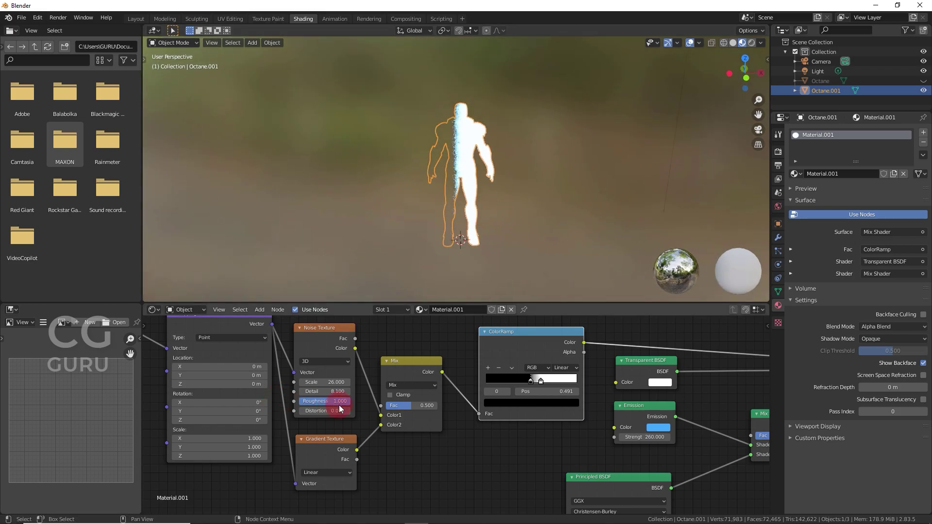
scroll(331, 403, down, 2)
middle_drag(357, 406, 384, 389)
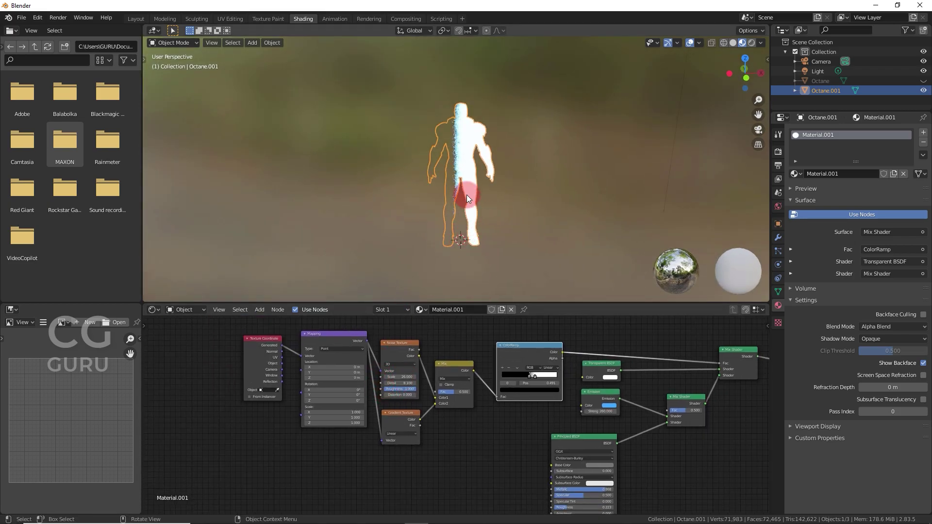
scroll(465, 176, up, 3)
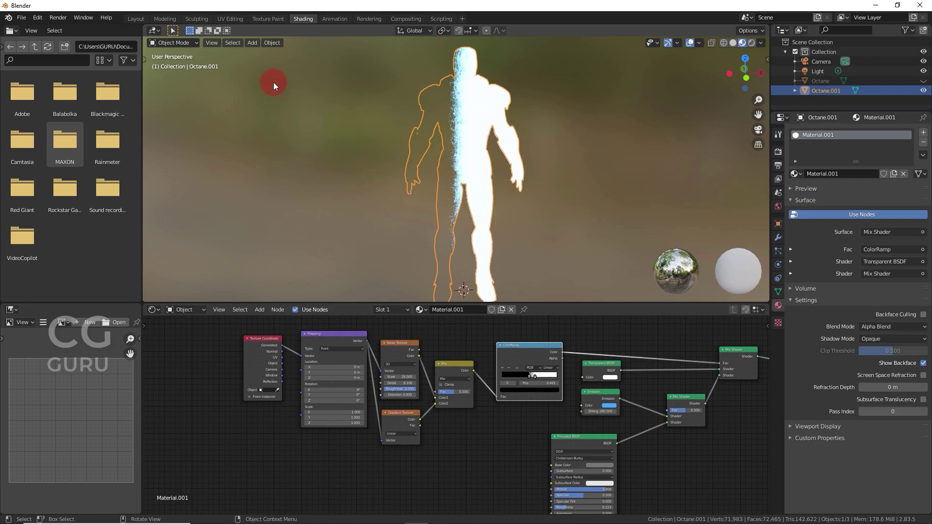
click(138, 19)
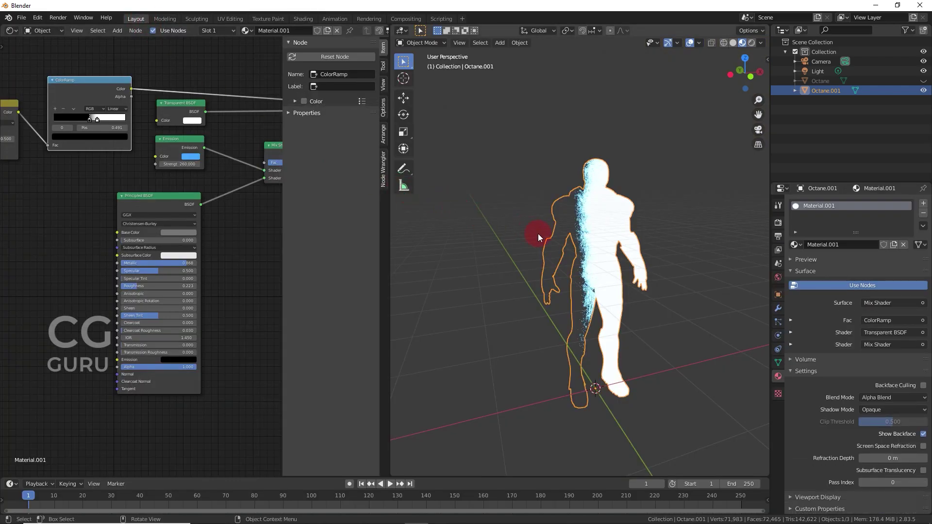
- Add a Plain Axes empty at Iron Man's feet and scale it down small
scroll(580, 273, down, 3)
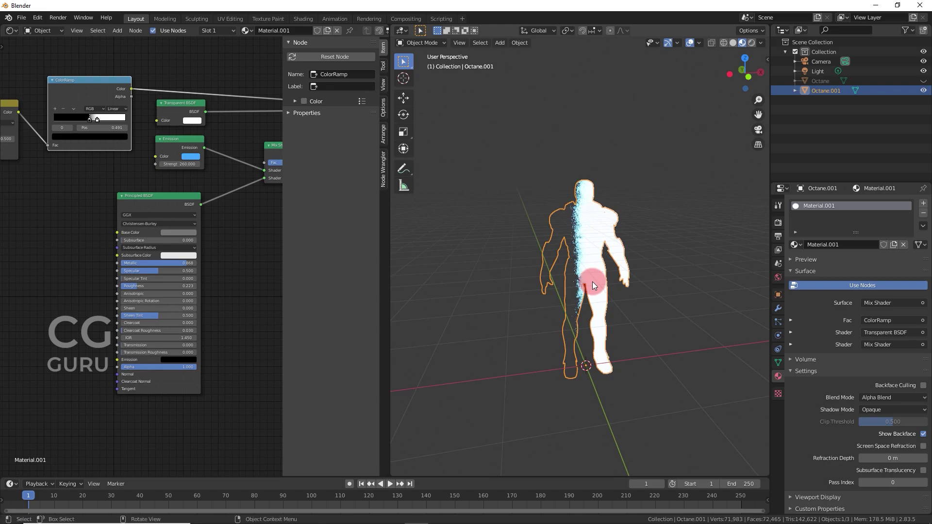
key(shift+a)
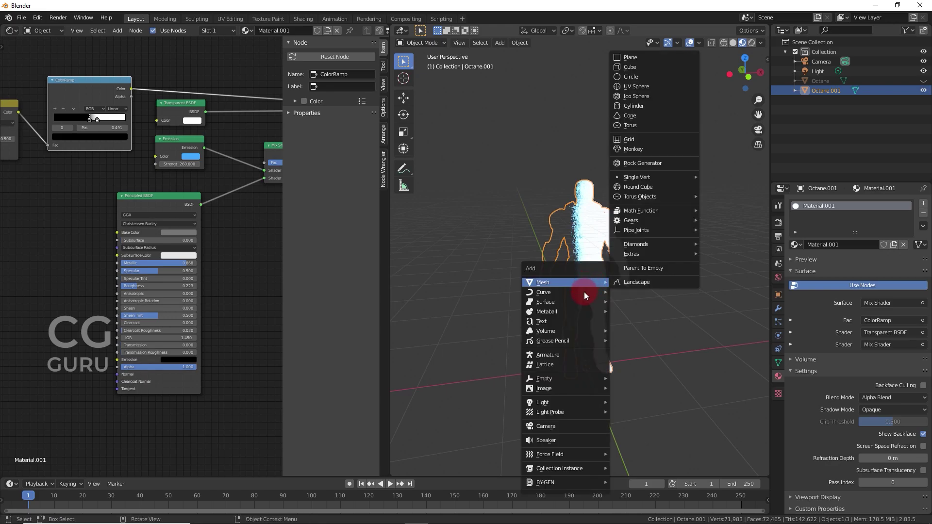
mouse_move(560, 379)
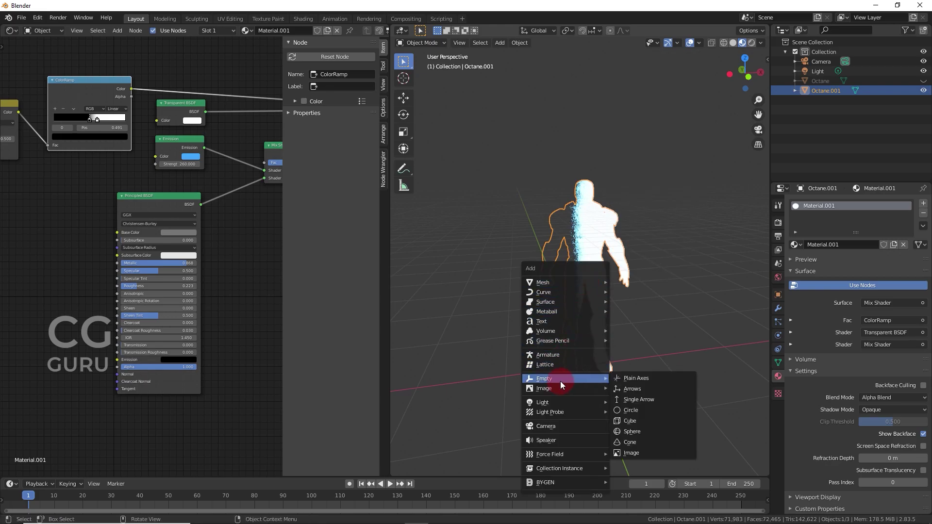
click(635, 376)
key(s)
click(625, 342)
key(s)
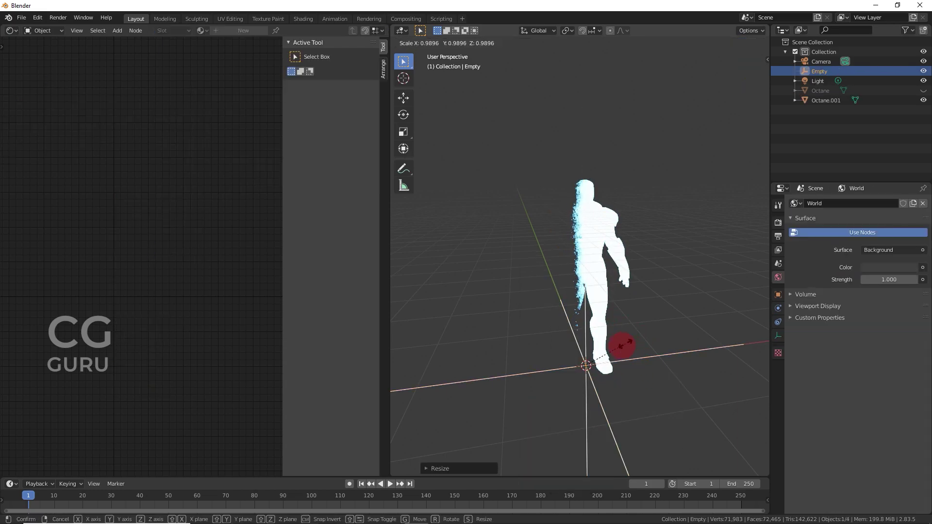
click(602, 359)
middle_drag(599, 354, 604, 253)
- Pick the Empty as the Texture Coordinate node's Object with the eyedropper
click(604, 252)
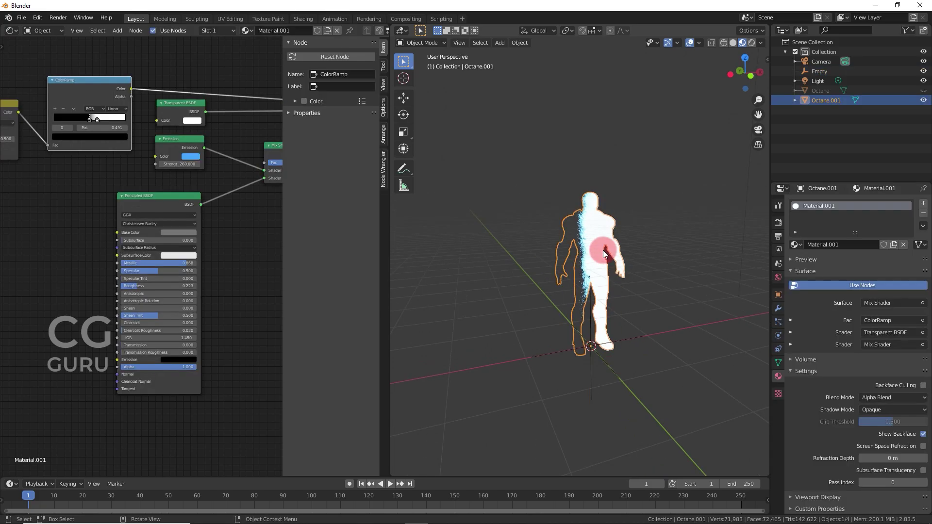
scroll(136, 239, down, 3)
middle_drag(148, 252, 202, 254)
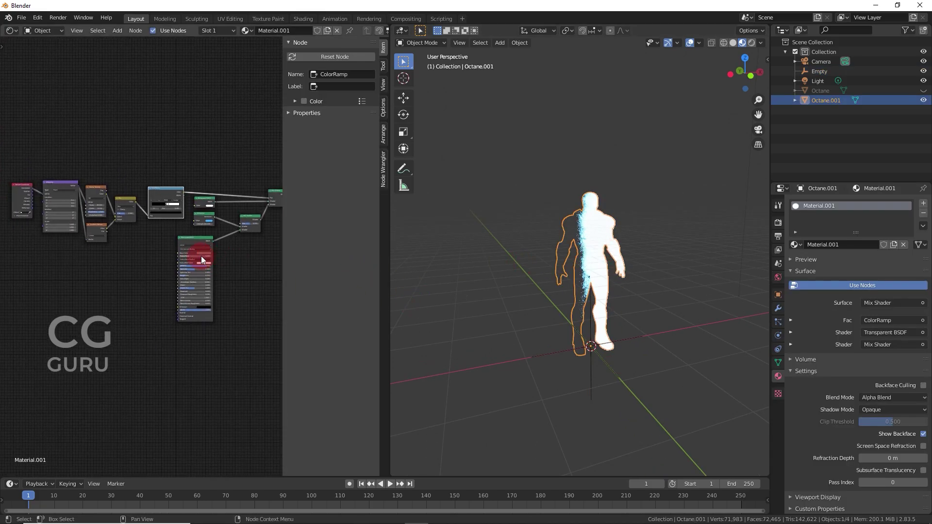
key(n)
scroll(79, 224, up, 3)
scroll(90, 229, up, 4)
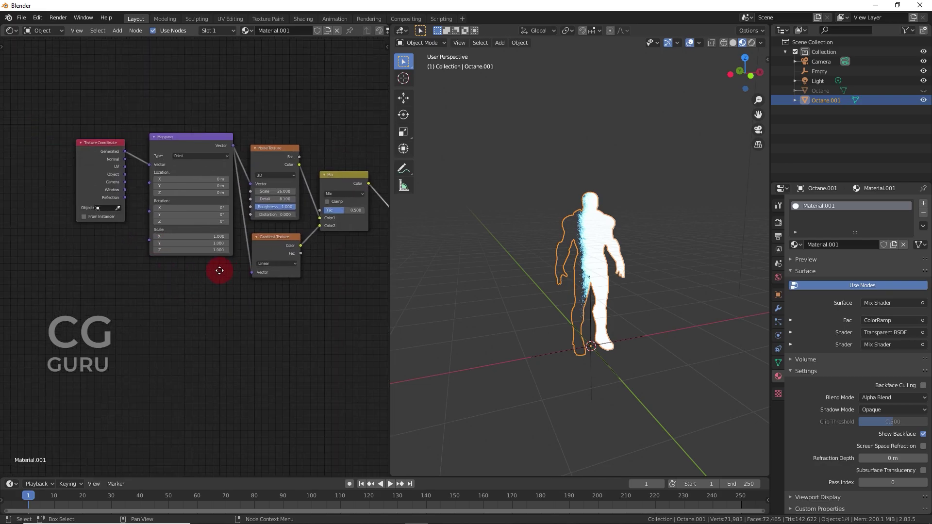
drag(125, 207, 544, 355)
click(544, 353)
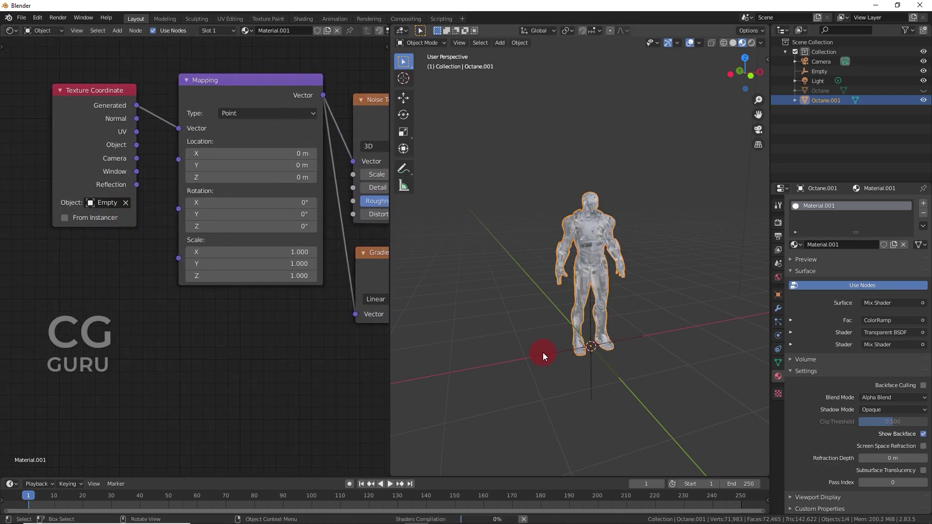
- Connect the Texture Coordinate Object output to the Mapping node's Vector input
middle_drag(654, 366, 631, 362)
click(619, 346)
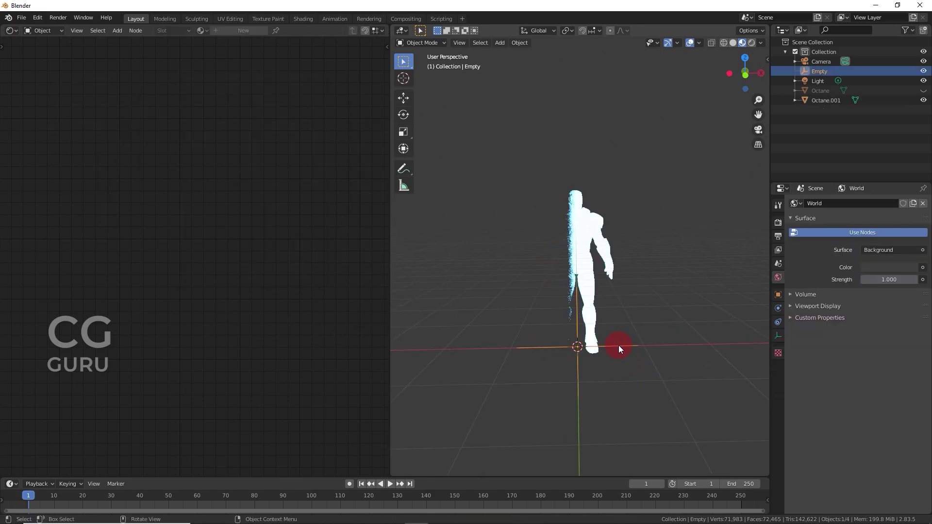
key(g)
right_click(592, 330)
click(583, 254)
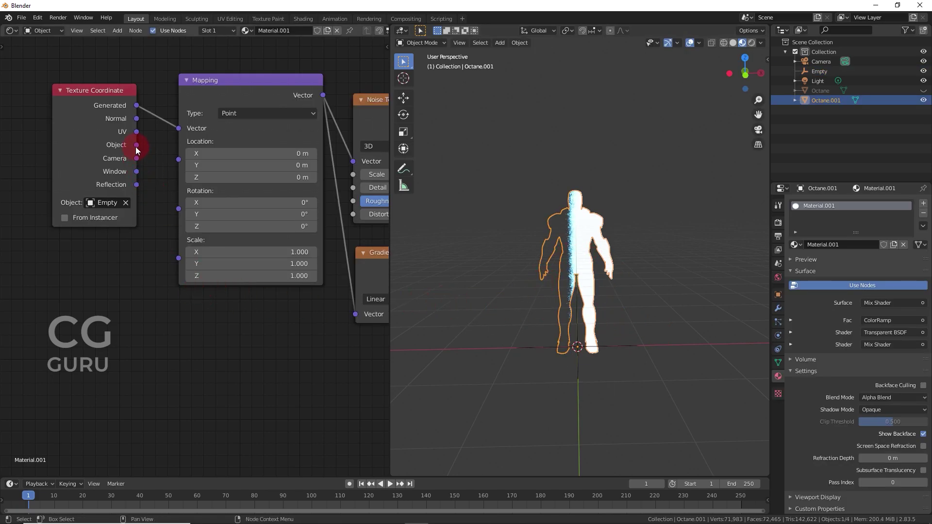
drag(183, 127, 183, 128)
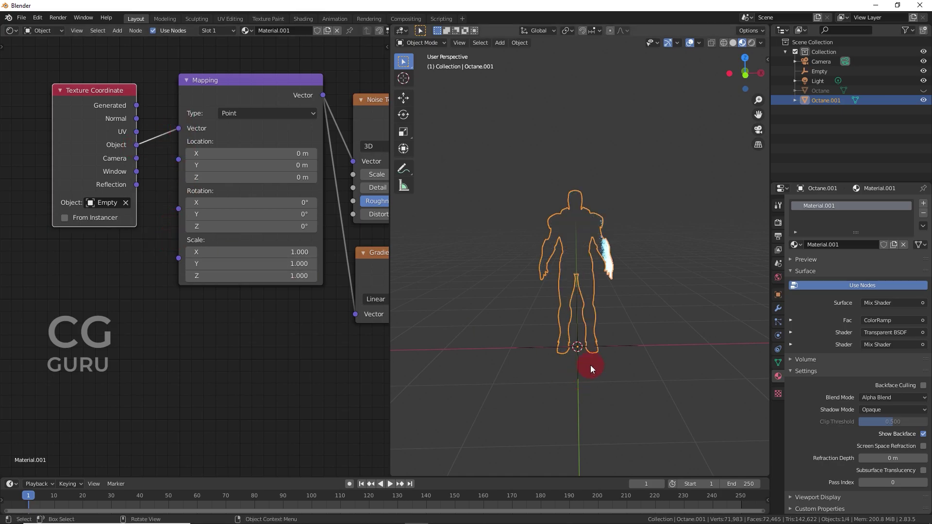
click(625, 345)
- Rotate the Empty 90° around Y in Object properties
key(g)
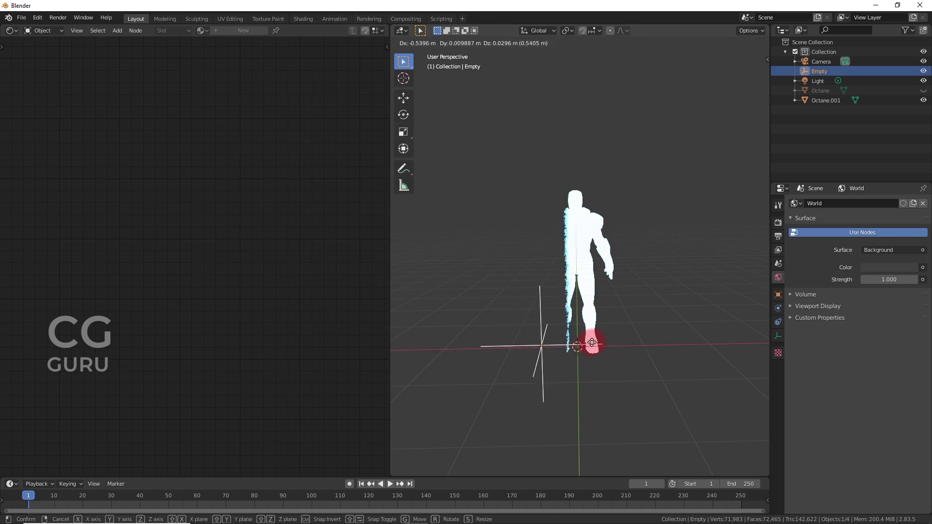
right_click(587, 342)
click(780, 308)
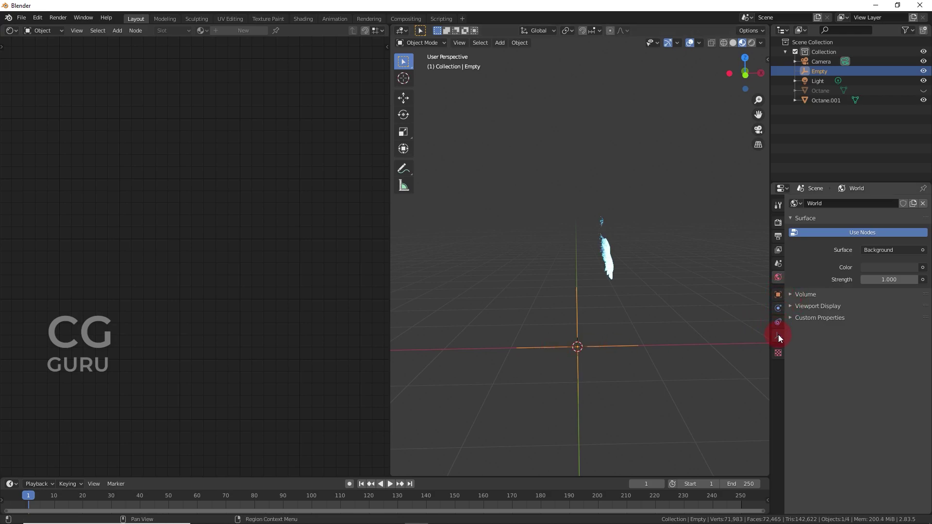
click(778, 294)
drag(879, 273, 922, 274)
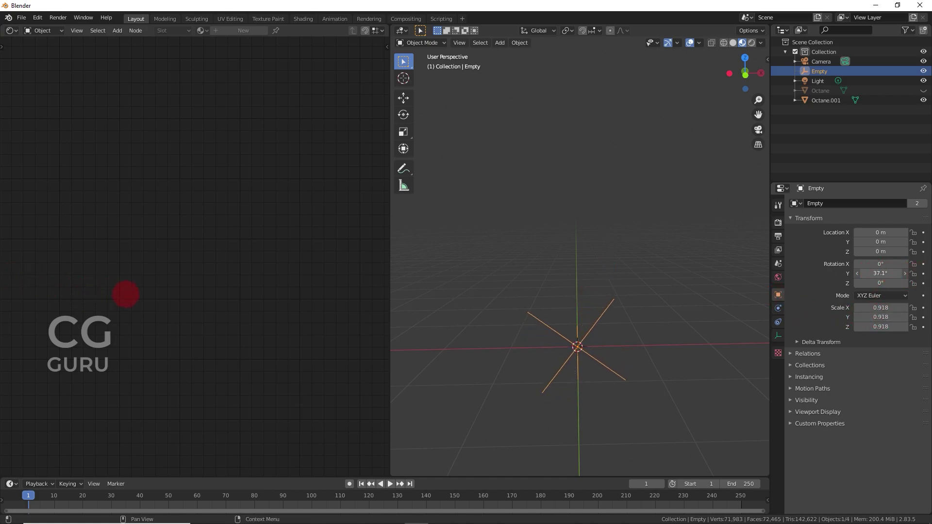
key(Return)
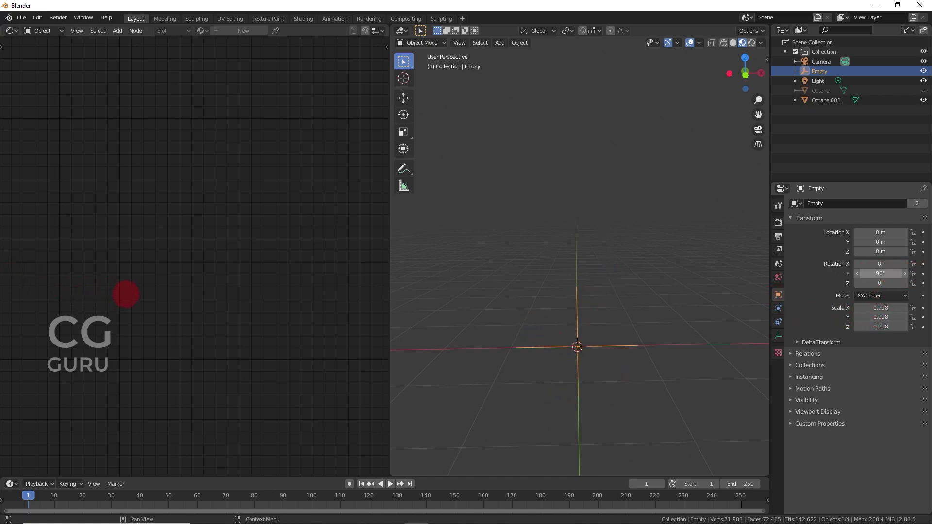
- Raise the Empty along Z to about 1.5 m, leaving only the legs visible
key(g)
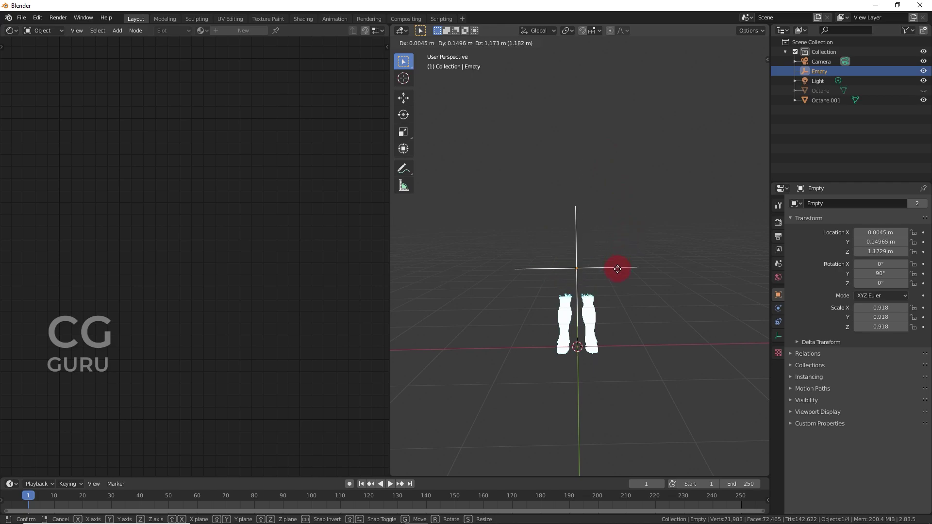
right_click(623, 255)
key(g)
key(y)
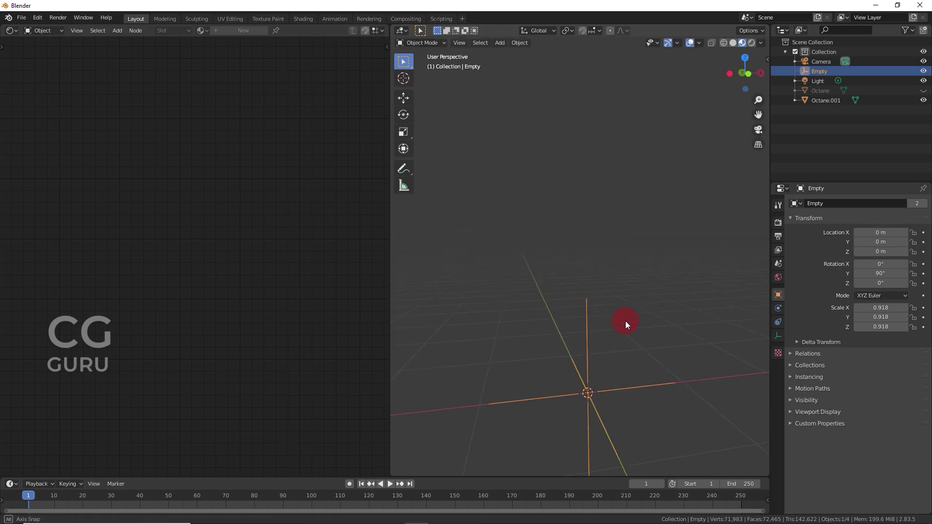
right_click(631, 330)
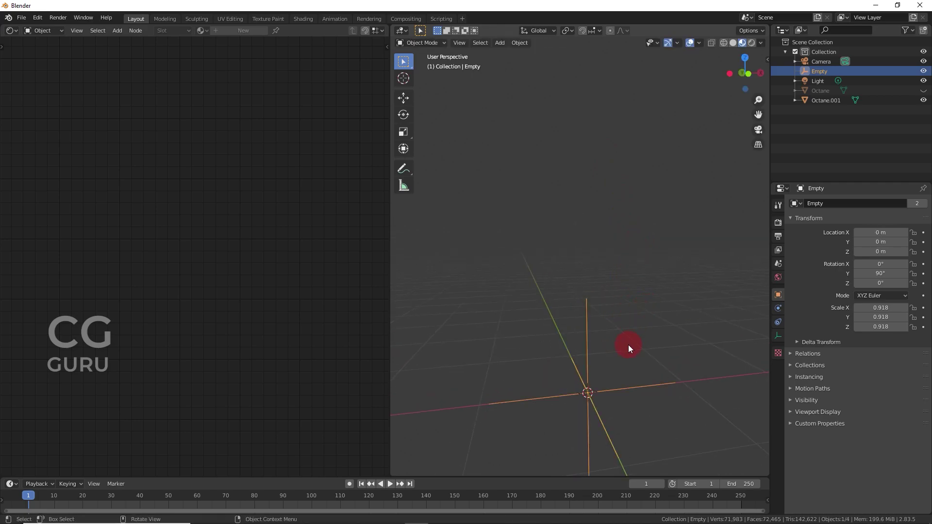
key(g)
key(z)
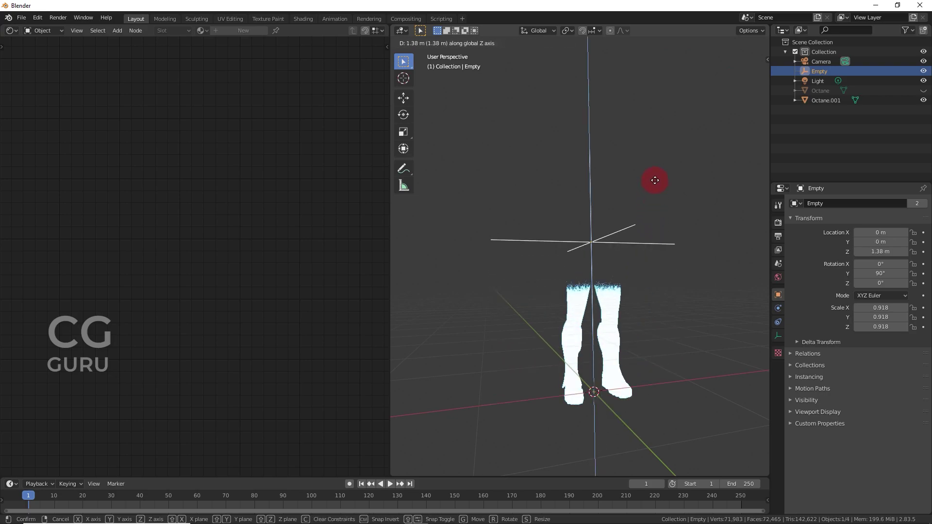
click(632, 208)
middle_drag(658, 316, 703, 305)
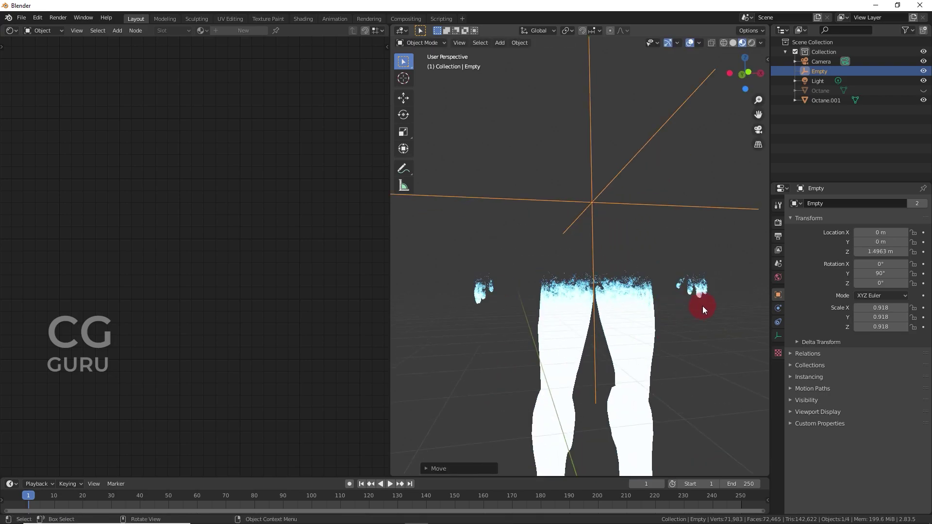
- Enable Eevee Bloom in Render properties so the dissolving legs glow
click(778, 224)
click(798, 281)
middle_drag(689, 335, 636, 319)
- Set the character material's Emission strength to 100
click(627, 317)
scroll(334, 346, down, 6)
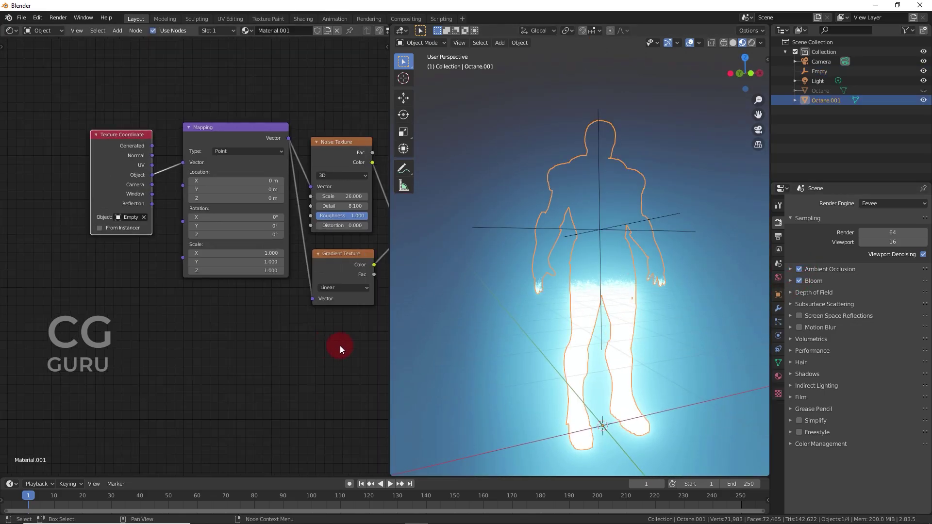
scroll(322, 291, up, 5)
middle_drag(319, 345, 275, 341)
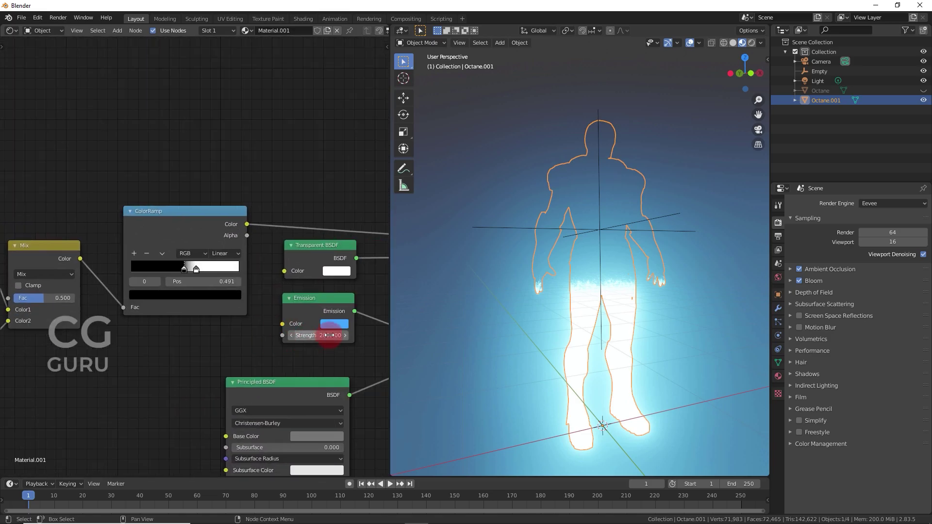
click(330, 335)
text(100)
key(Return)
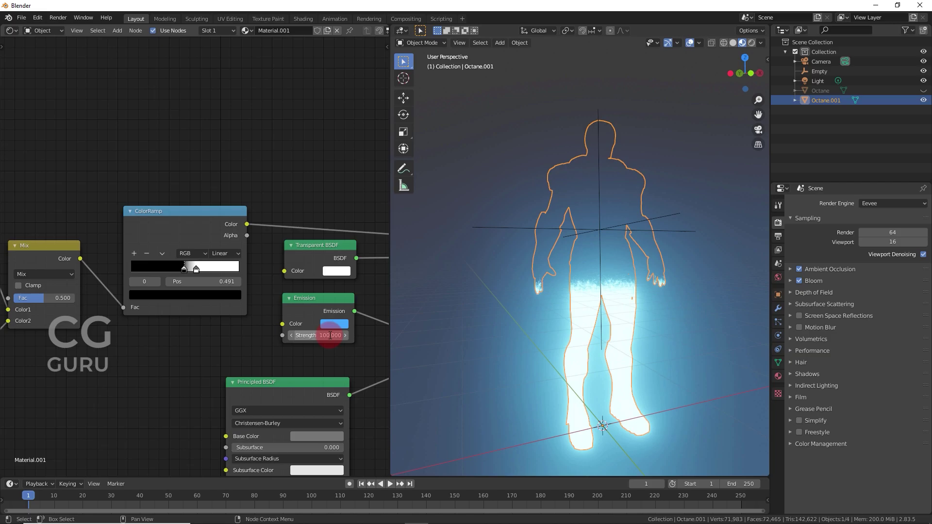
- Move the ColorRamp's white stop to about 0.586
scroll(653, 295, up, 4)
middle_drag(667, 309, 647, 312)
scroll(641, 304, down, 5)
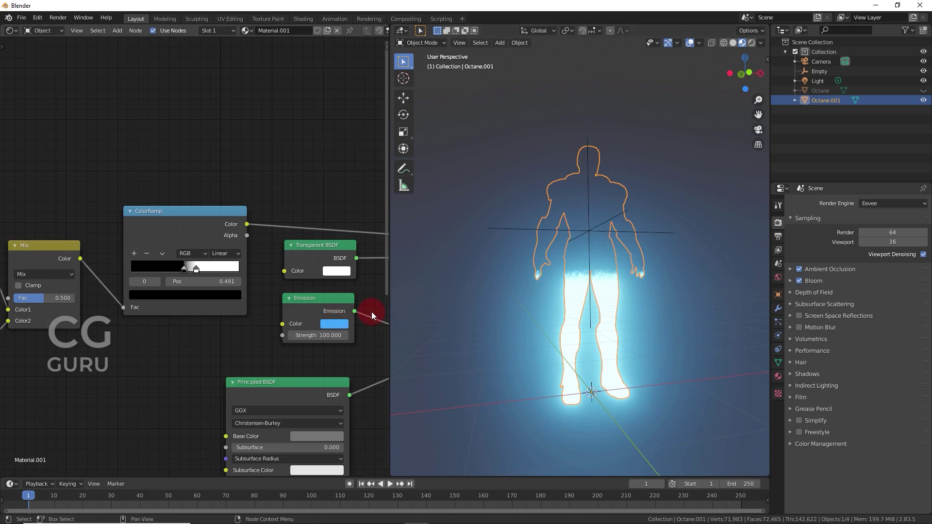
drag(197, 270, 194, 272)
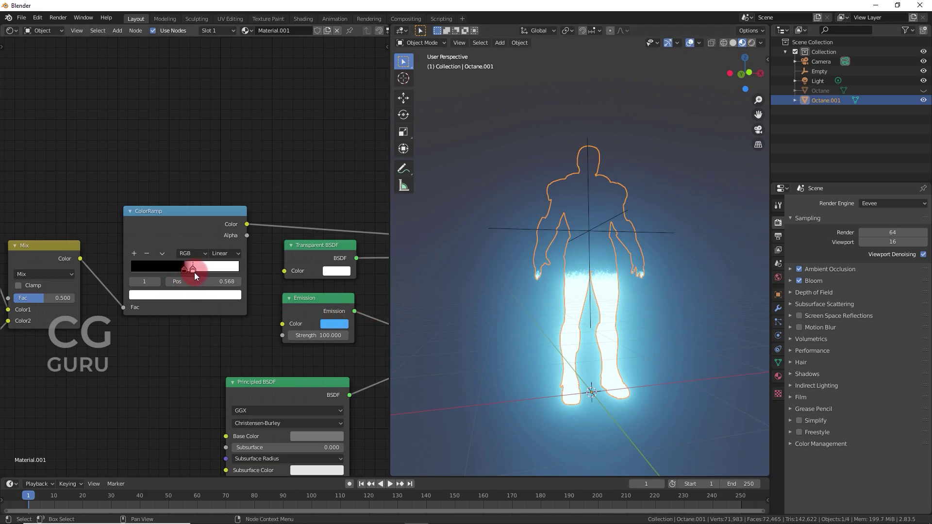
scroll(196, 275, down, 2)
middle_drag(196, 291, 261, 335)
scroll(269, 319, down, 1)
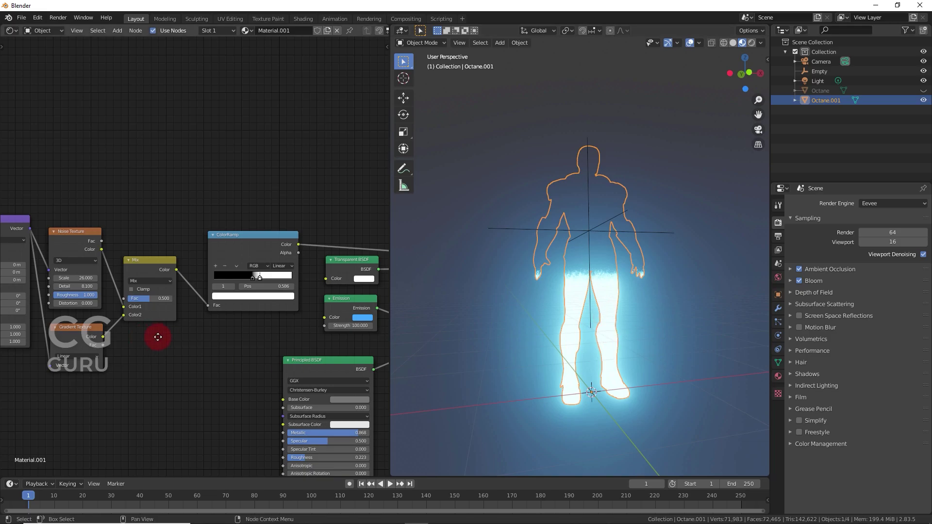
- Switch the Noise Texture to 4D so Mapping feeds its W input, and reposition the node
scroll(159, 262, up, 5)
click(197, 266)
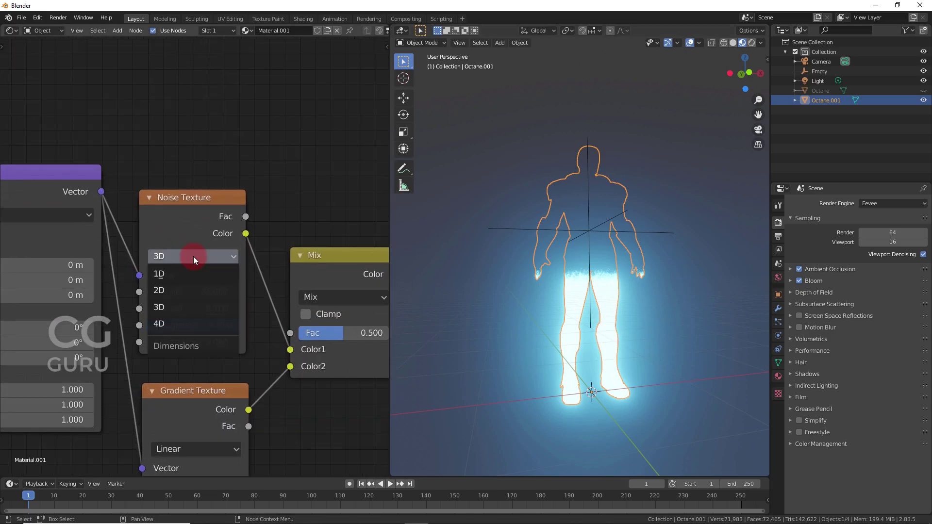
click(173, 324)
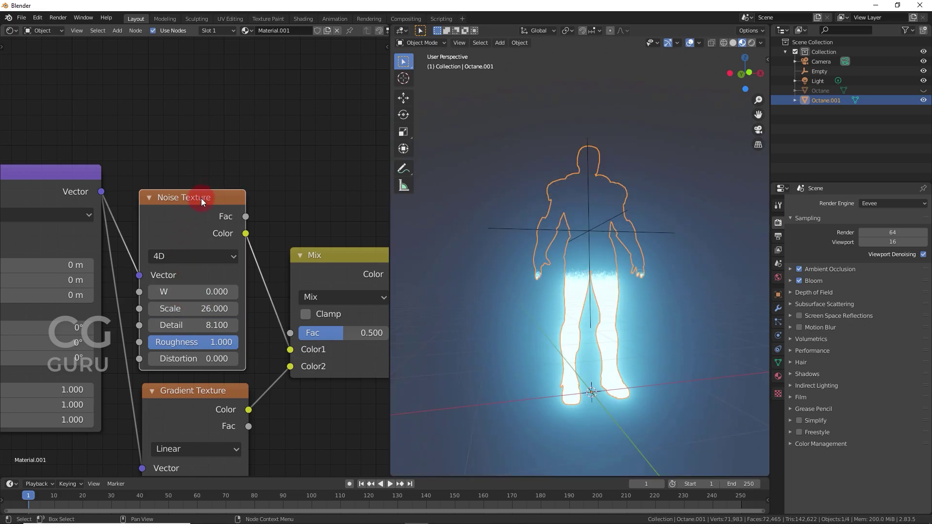
drag(189, 216, 209, 158)
drag(159, 218, 159, 238)
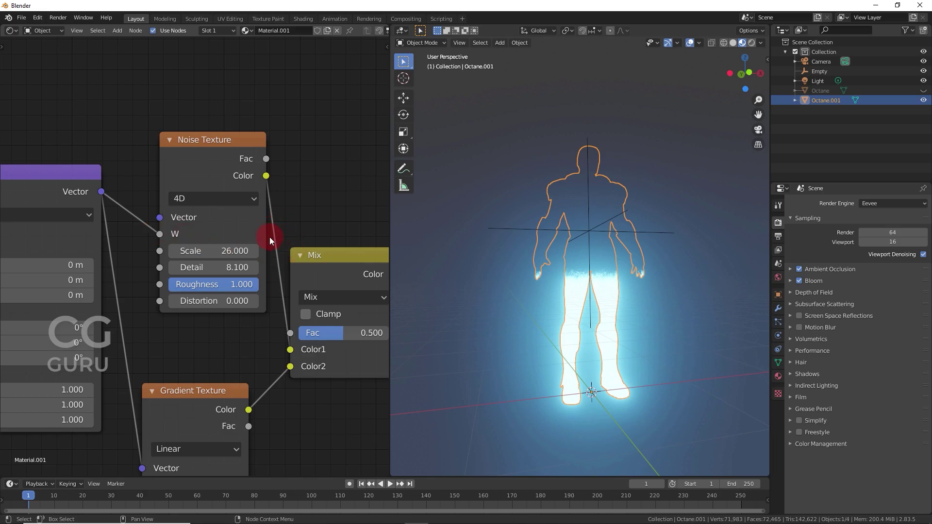
- Start a vertical move of the Empty, then cancel it, leaving the Empty in place
click(591, 231)
key(g)
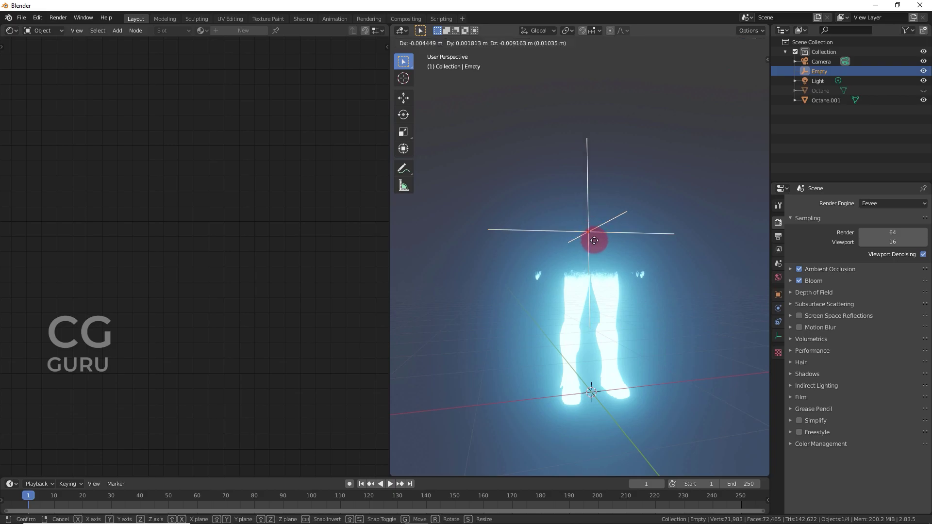
key(z)
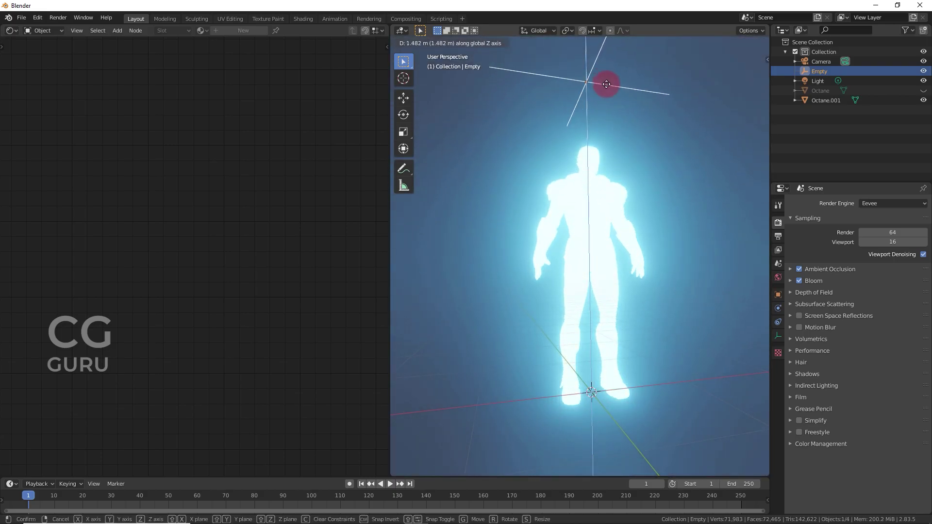
right_click(598, 290)
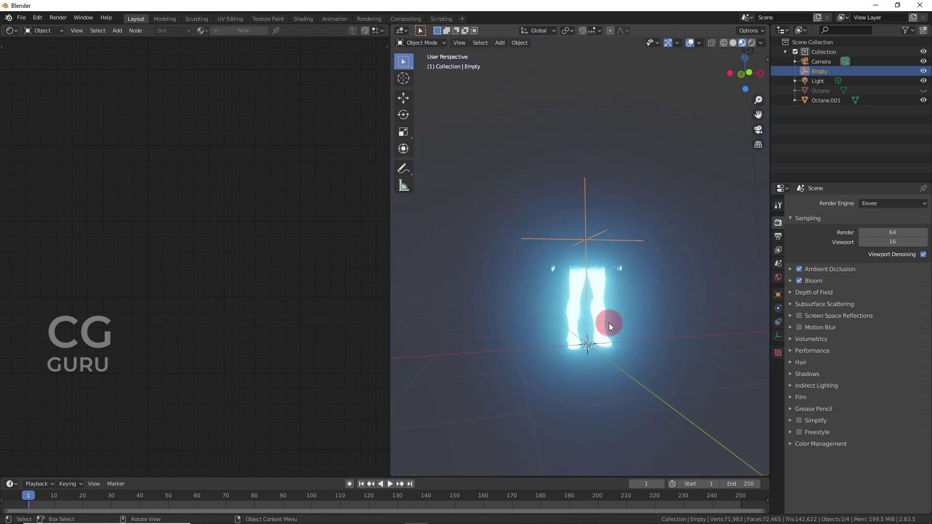
- Raise the character material's Noise Texture Detail to about 11.5
scroll(608, 323, up, 6)
click(609, 313)
scroll(199, 291, down, 1)
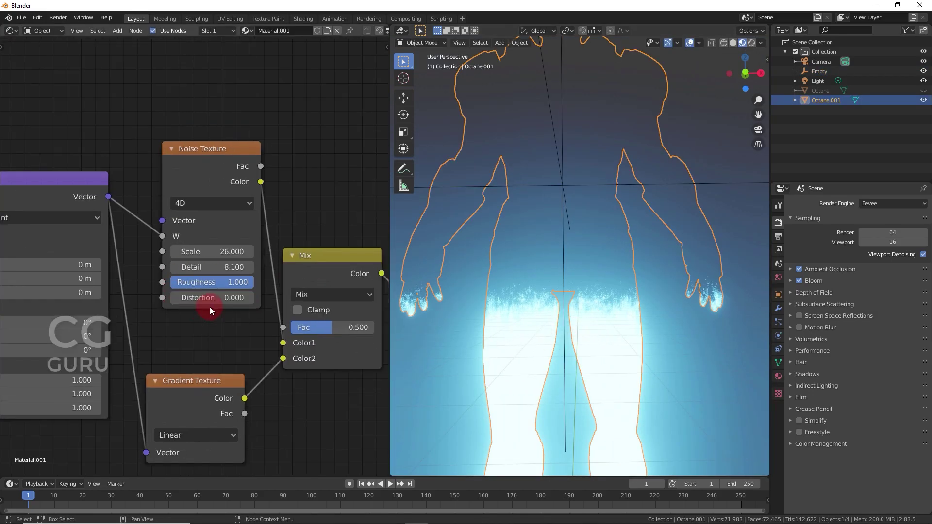
mouse_move(224, 267)
mouse_down()
mouse_move(256, 266)
mouse_move(173, 267)
mouse_move(233, 267)
mouse_up()
- Drag the ColorRamp's black stop to 0.441 to sharpen the glowing edge
ctrl+scroll(188, 308, right, 5)
drag(310, 299, 294, 309)
scroll(291, 297, up, 3)
scroll(589, 266, down, 6)
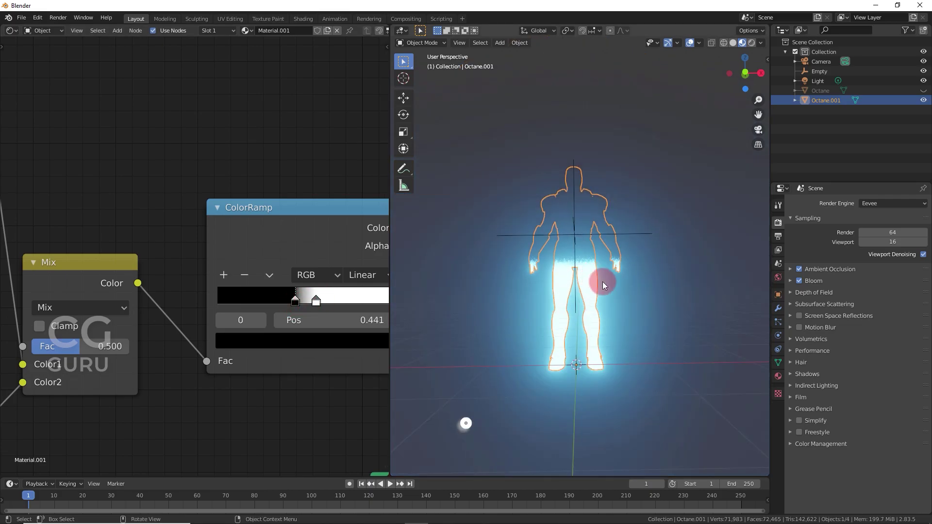
middle_drag(601, 282, 627, 279)
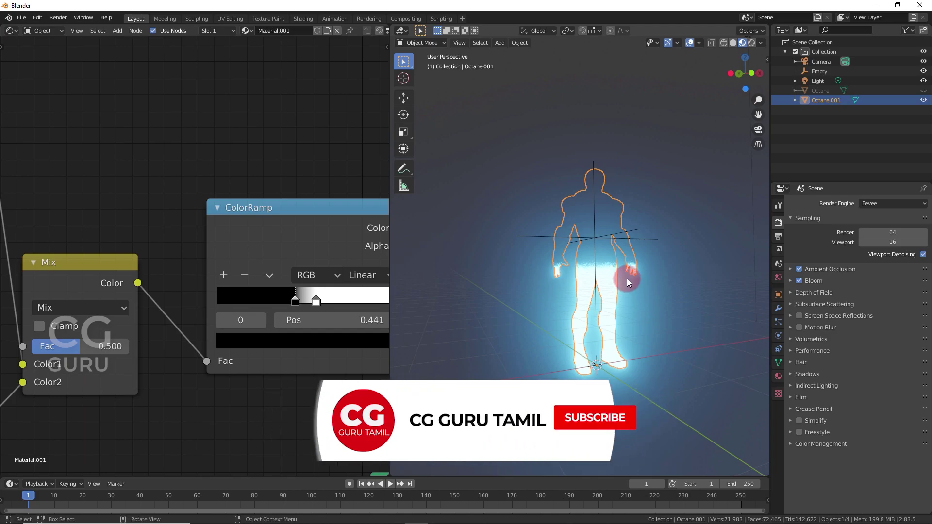
- Unhide the Octane model and connect ColorRamp Color to the Mix Shader Fac
click(920, 91)
scroll(610, 296, up, 4)
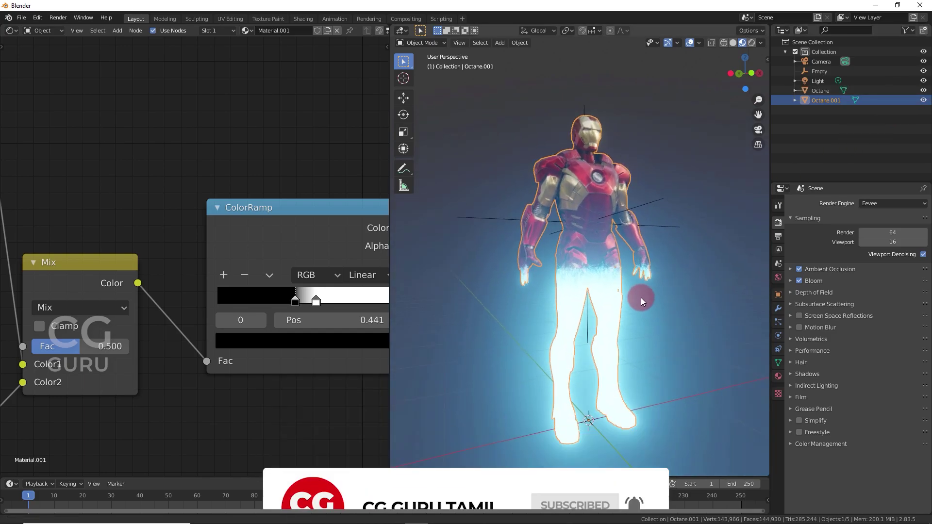
scroll(280, 404, down, 6)
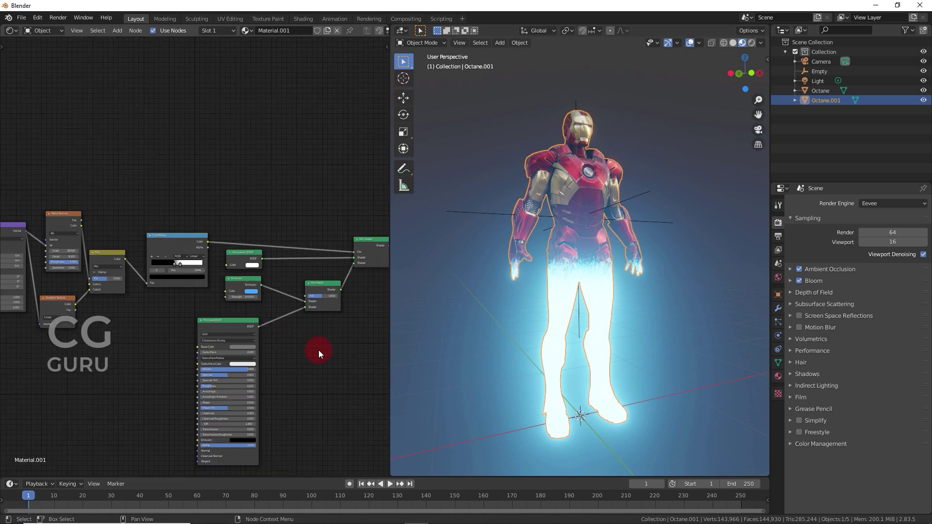
scroll(292, 362, up, 2)
scroll(253, 336, up, 3)
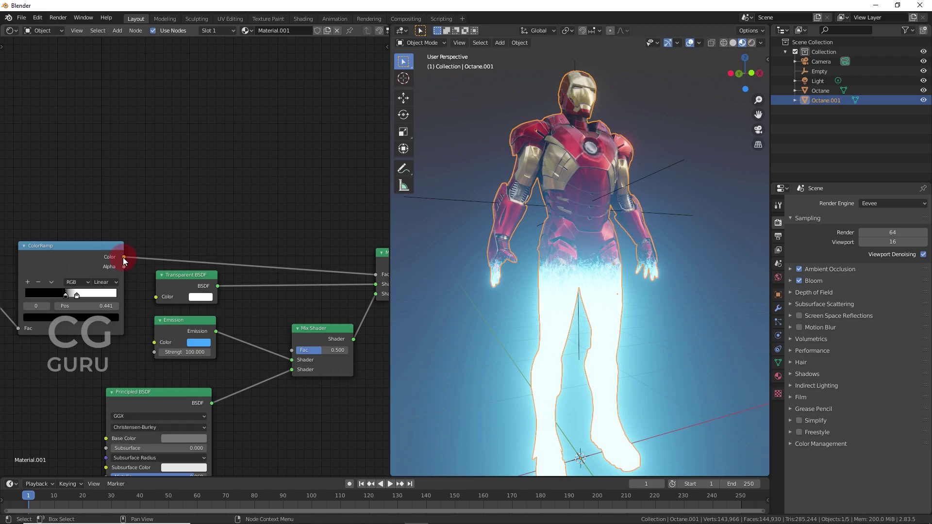
drag(123, 257, 296, 351)
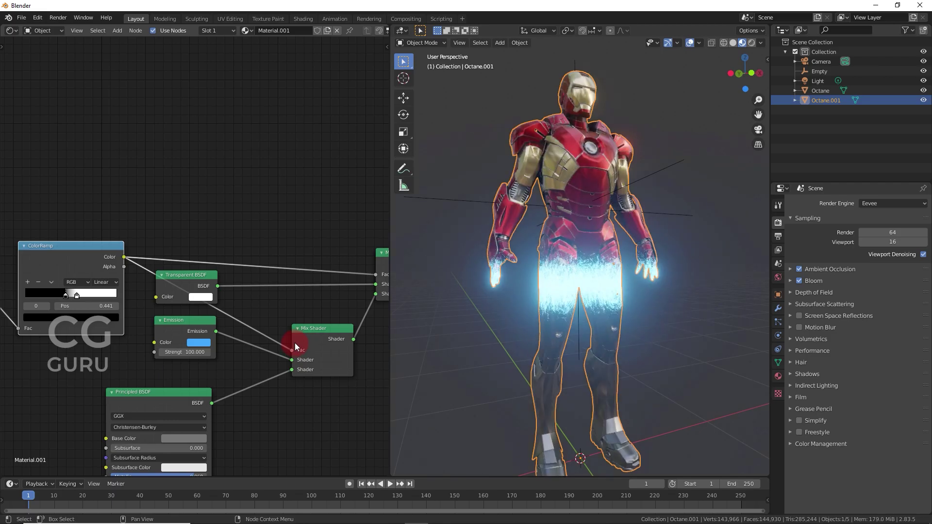
- Rearrange the Transparent BSDF and Emission nodes in the node tree
click(186, 281)
drag(189, 279, 278, 289)
drag(191, 327, 183, 337)
- Move the Empty vertically so the glowing band sits across the thighs
middle_drag(657, 343, 621, 224)
mouse_move(621, 221)
mouse_down()
mouse_move(620, 367)
mouse_move(616, 97)
mouse_move(618, 294)
mouse_move(618, 221)
mouse_up()
middle_drag(586, 286, 601, 289)
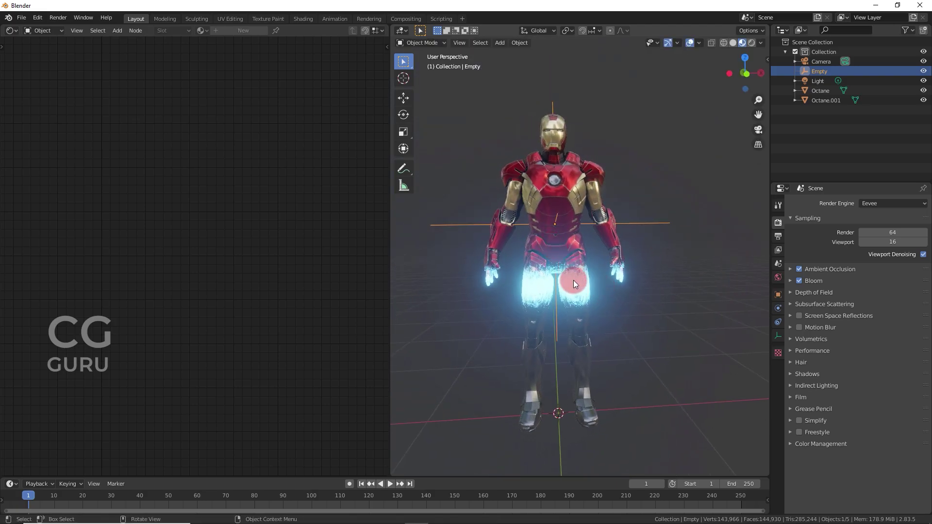
- Invert the ColorRamp by dragging its black stop past the white stop
click(576, 302)
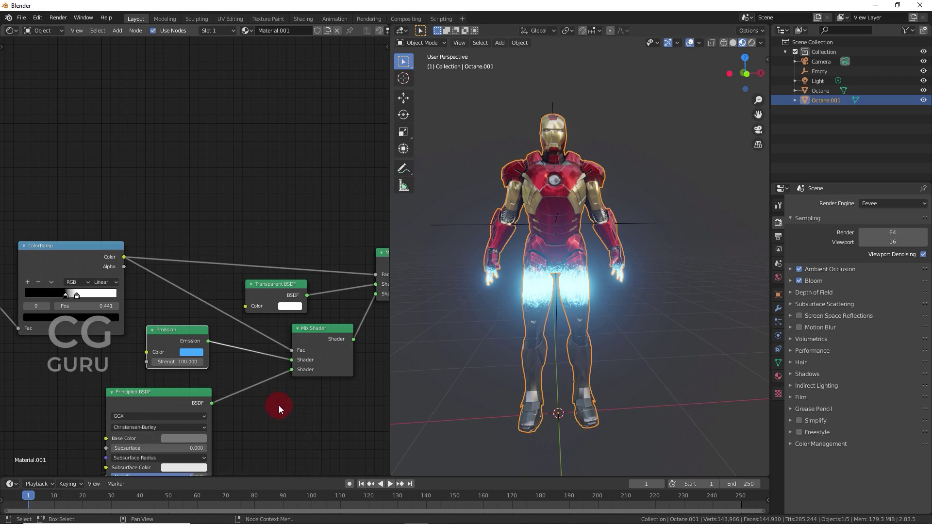
scroll(286, 408, up, 1)
drag(59, 287, 91, 290)
middle_drag(485, 279, 601, 267)
- Inspect the node tree with the node editor maximized, then restore the layout
scroll(599, 266, up, 4)
scroll(595, 269, down, 4)
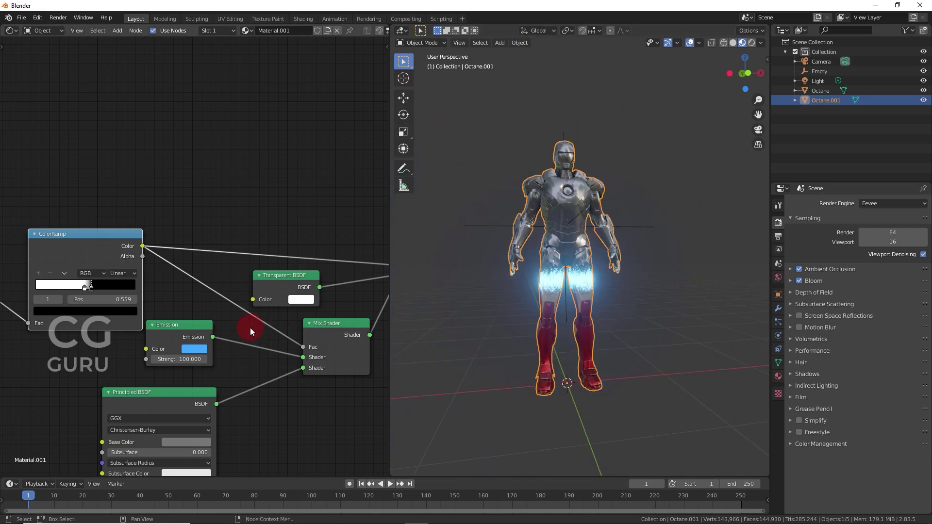
scroll(258, 332, down, 5)
key(ctrl+space)
scroll(578, 358, up, 5)
middle_drag(624, 292, 630, 283)
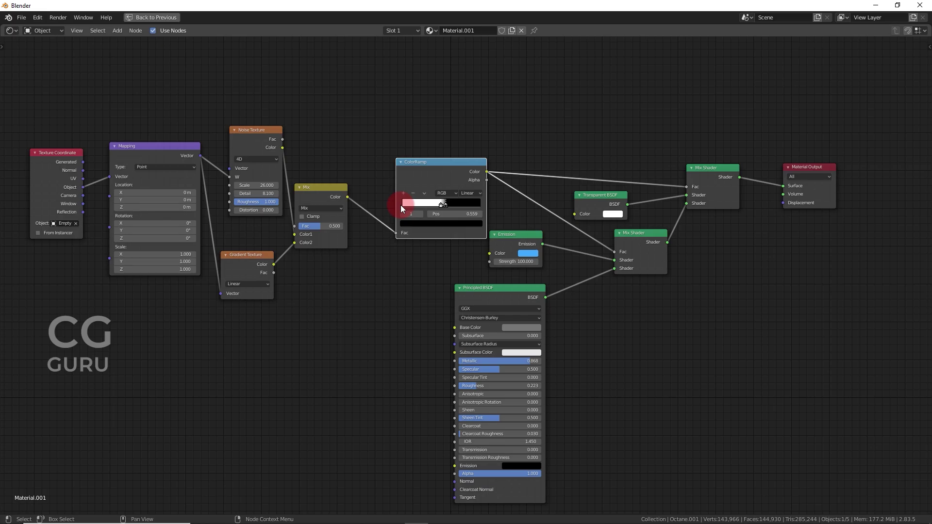
key(ctrl+space)
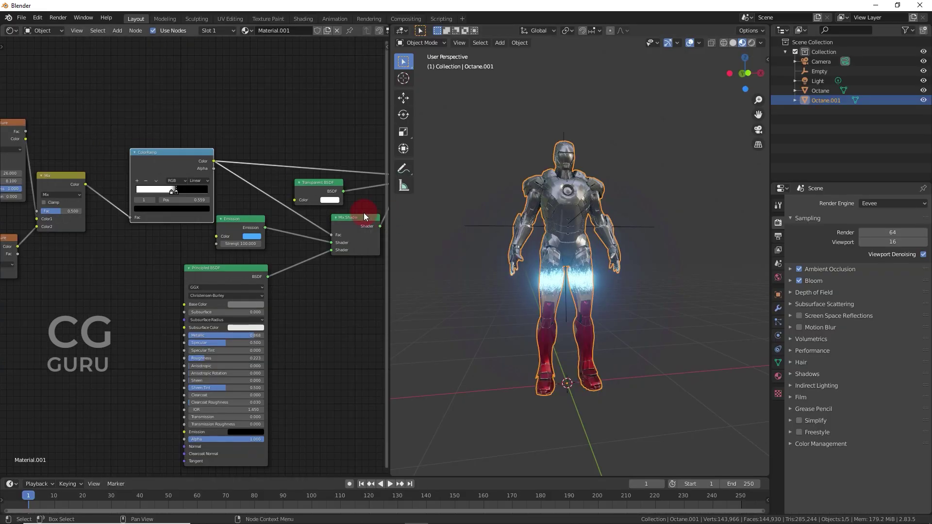
middle_drag(612, 286, 630, 281)
scroll(630, 281, down, 2)
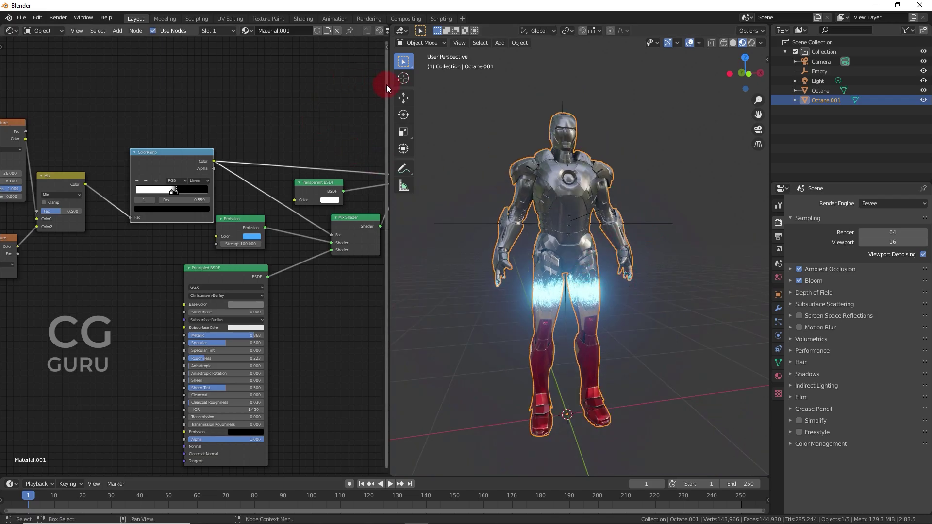
- Widen the 3D viewport area and select the Empty
drag(388, 90, 214, 87)
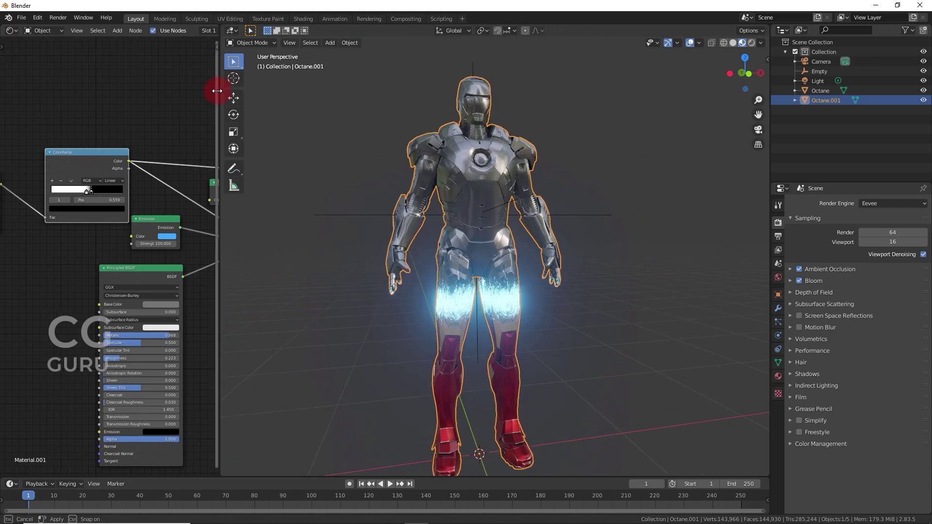
scroll(495, 237, up, 3)
mouse_move(495, 238)
middle_down()
mouse_move(514, 246)
mouse_move(536, 203)
mouse_move(515, 232)
middle_up()
click(523, 211)
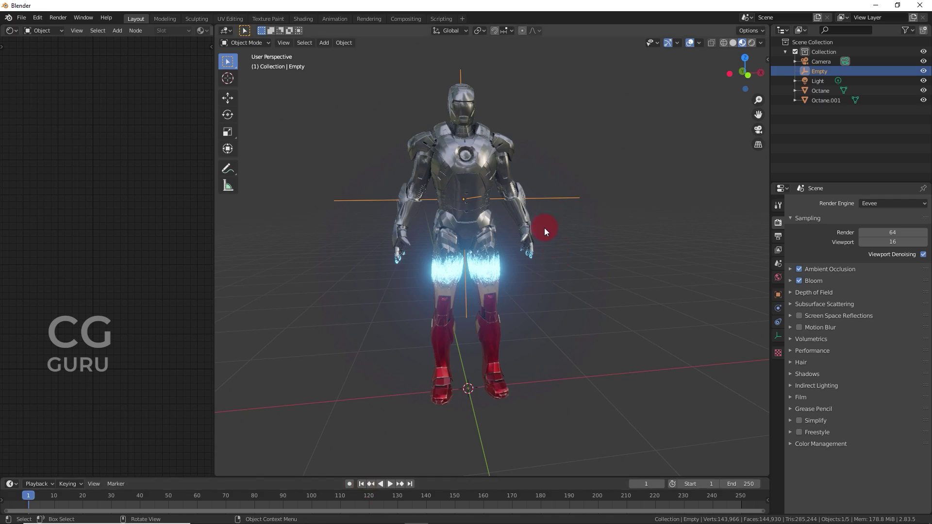
- Lower the Empty to the feet and keyframe its location at frame 1
key(g)
key(z)
click(537, 294)
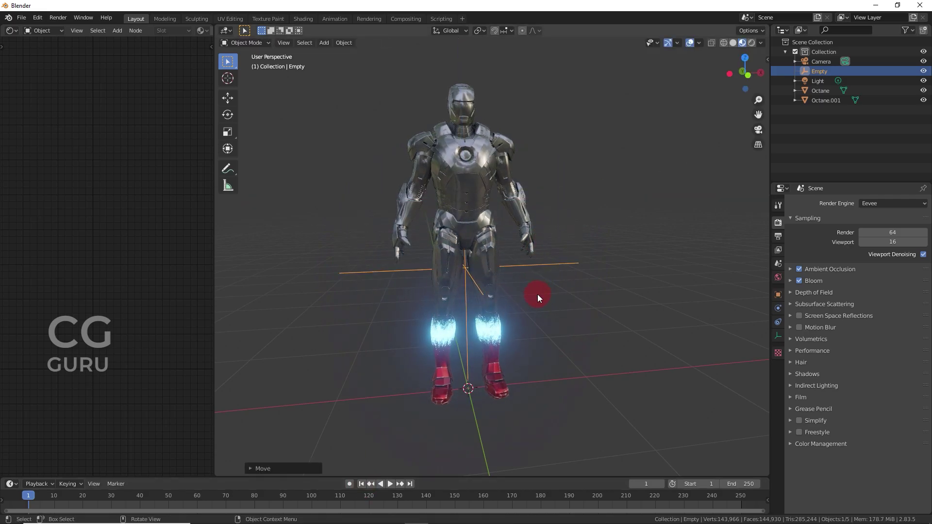
click(231, 102)
drag(468, 234, 464, 332)
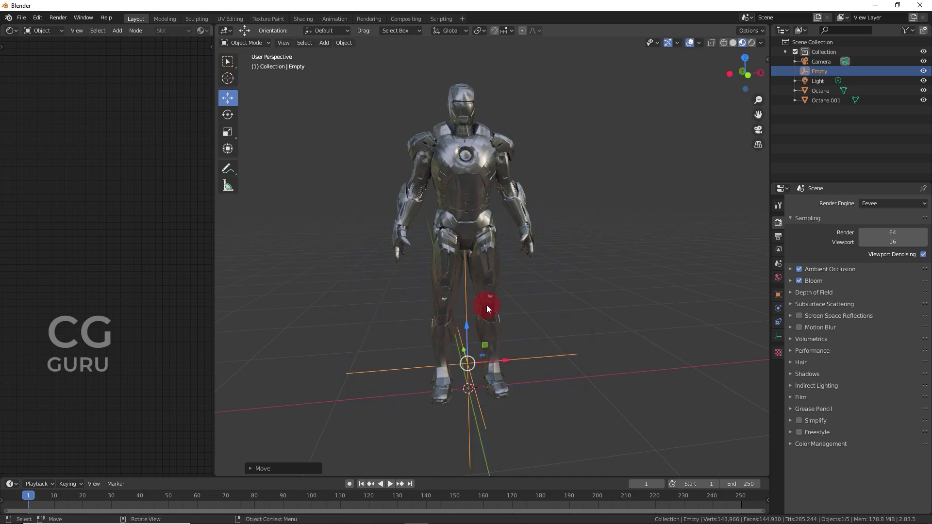
key(i)
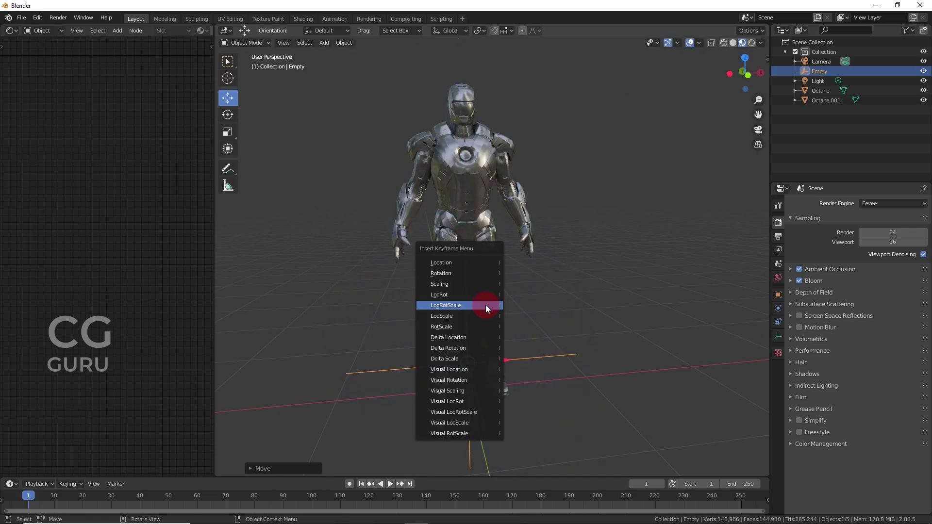
click(481, 262)
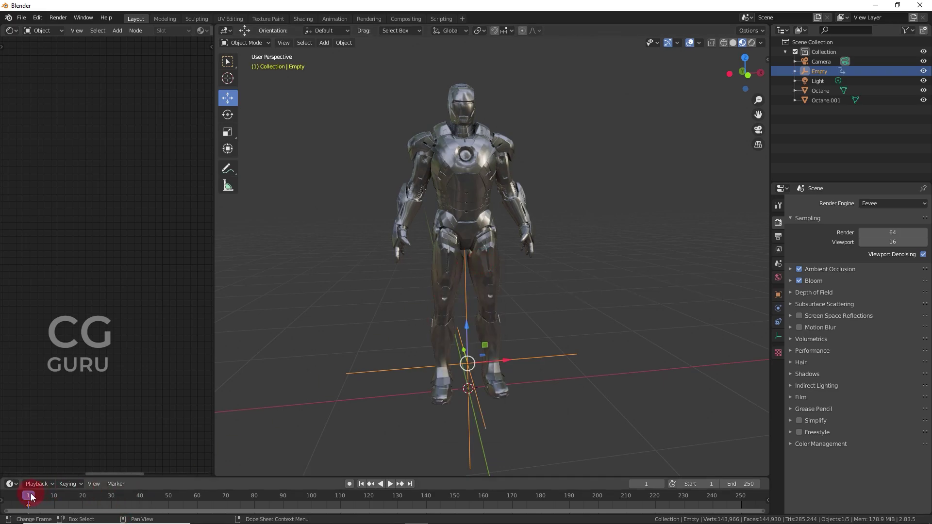
- Keyframe the Empty raised above the head at frame 160, then replay from frame 1
drag(482, 504, 478, 501)
drag(463, 346, 467, 379)
scroll(493, 159, down, 5)
key(i)
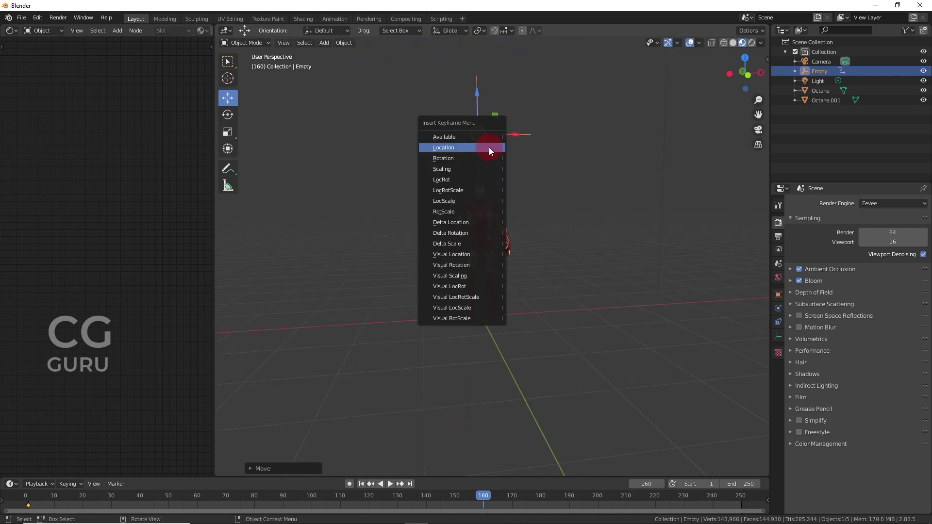
click(488, 147)
scroll(488, 384, up, 4)
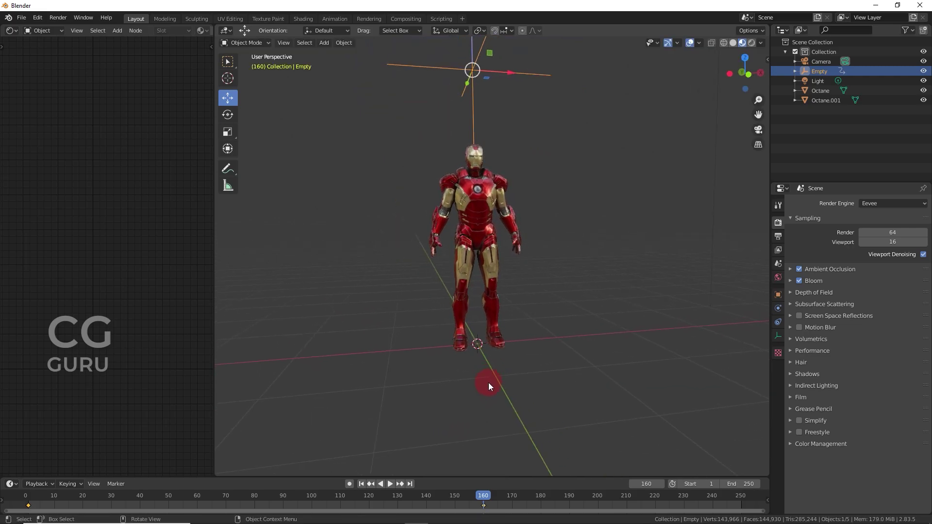
click(361, 483)
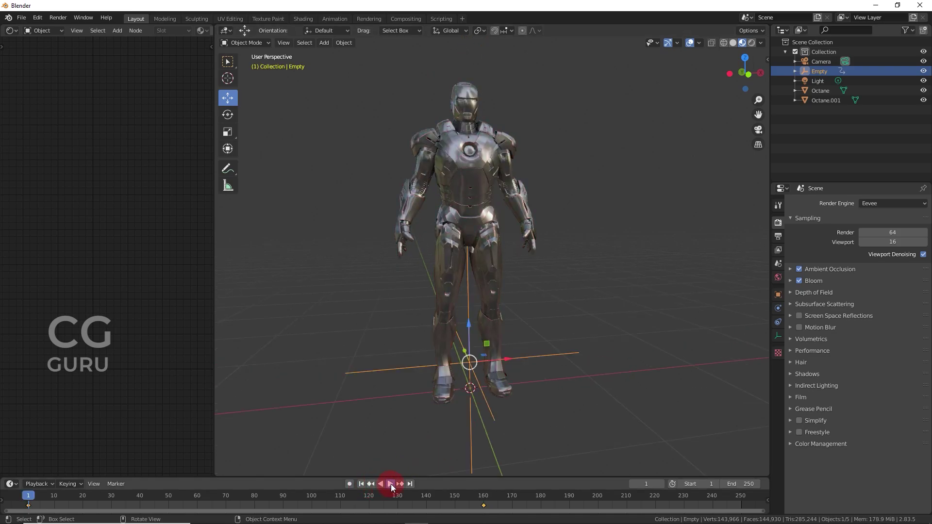
click(391, 484)
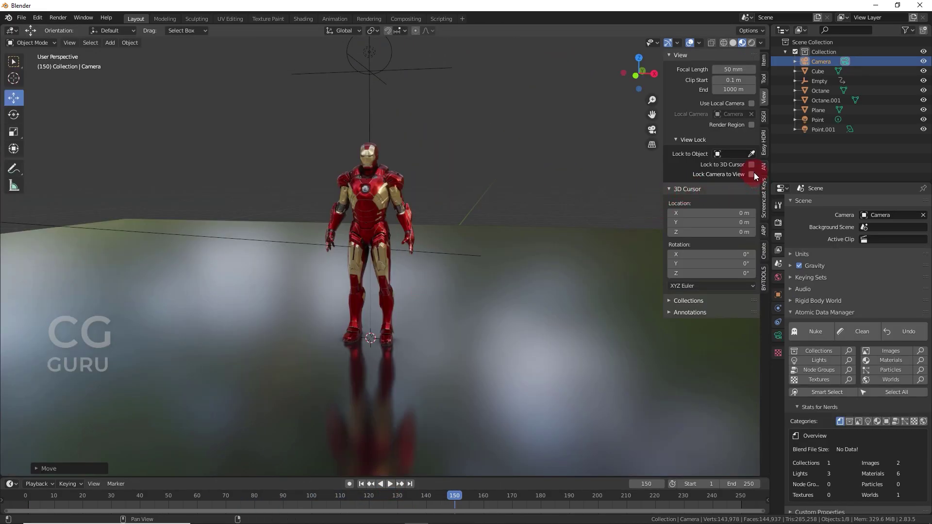
- Add a cube-shaped empty and scale it down to about 0.45
key(n)
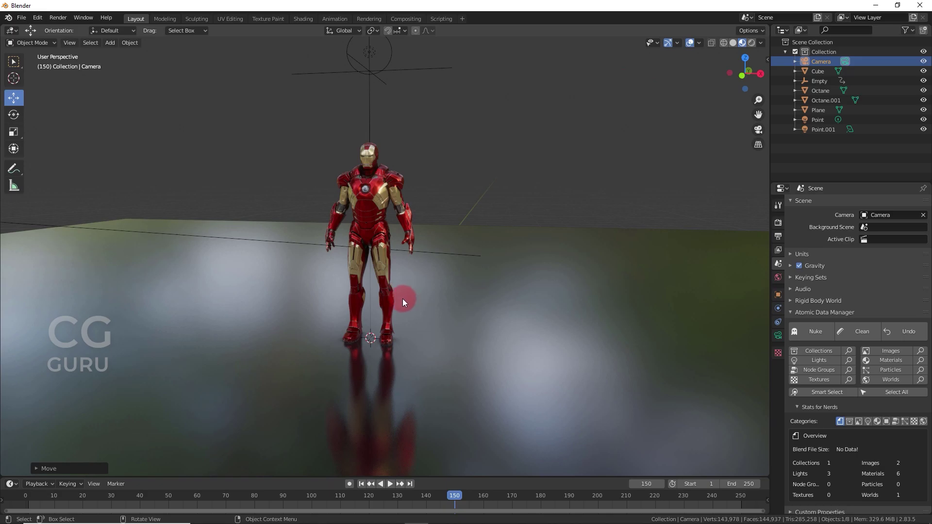
key(shift+a)
mouse_move(381, 285)
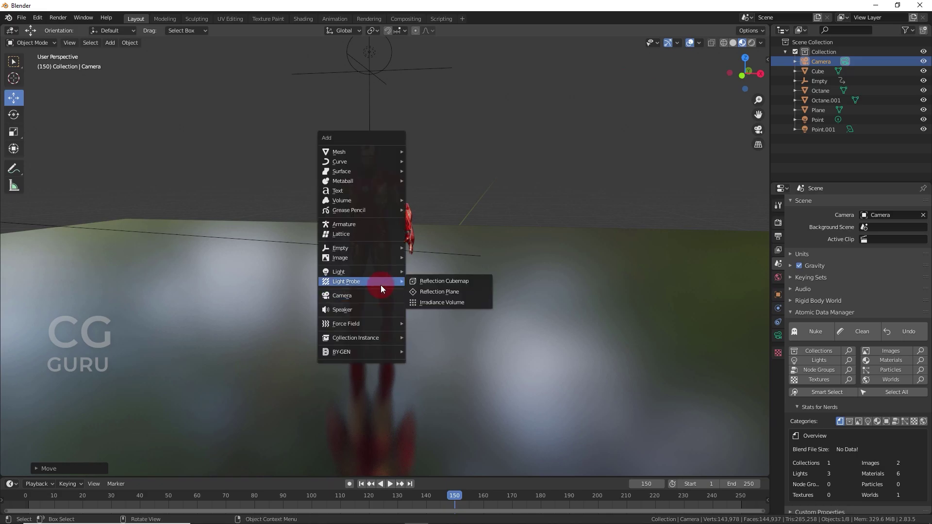
mouse_move(377, 247)
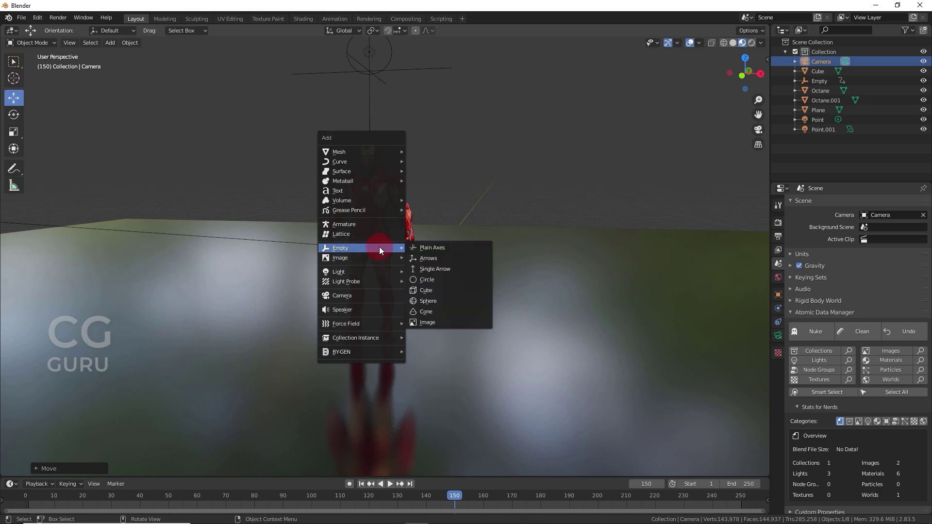
click(426, 291)
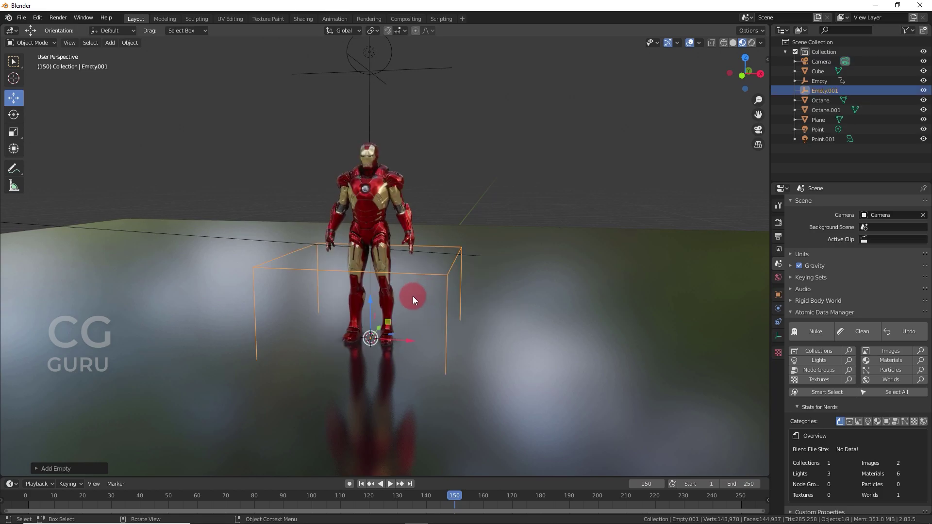
key(s)
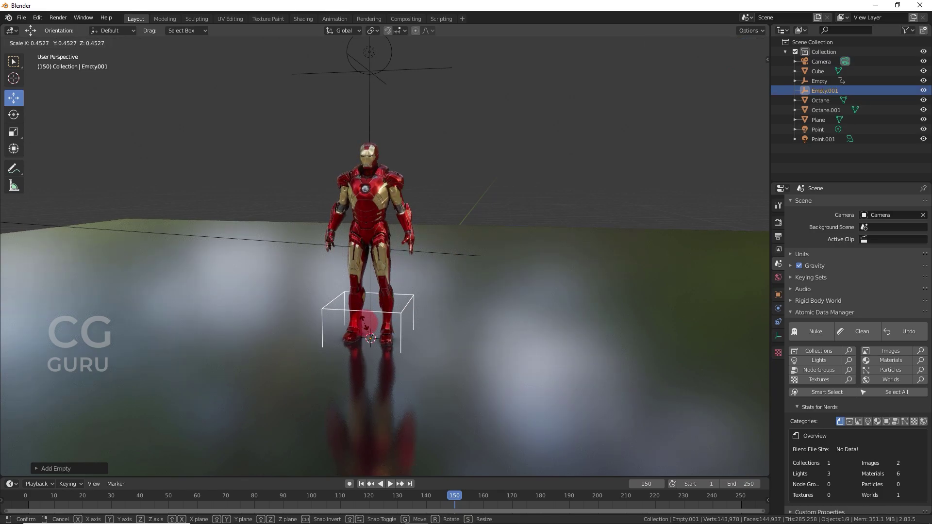
click(365, 319)
- Raise the cube empty along Z to enclose Iron Man's lower legs, then select the camera
key(g)
key(z)
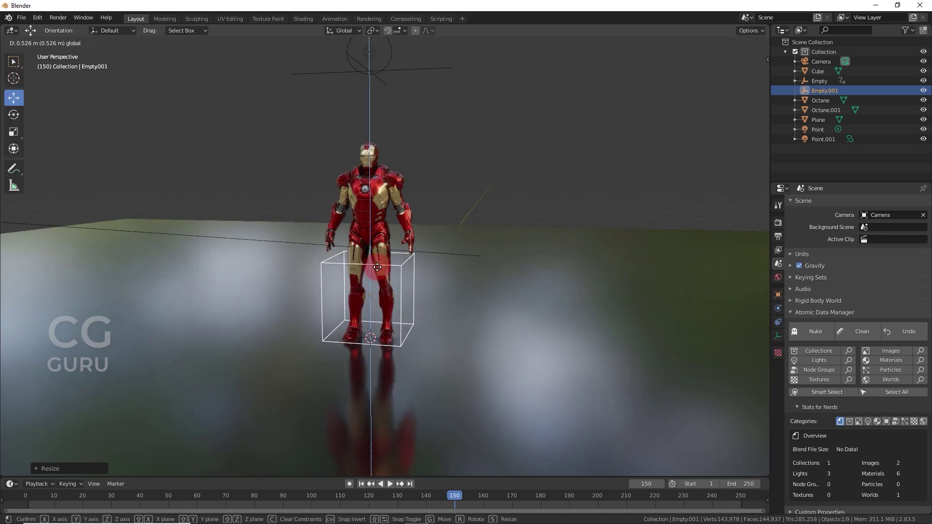
click(377, 270)
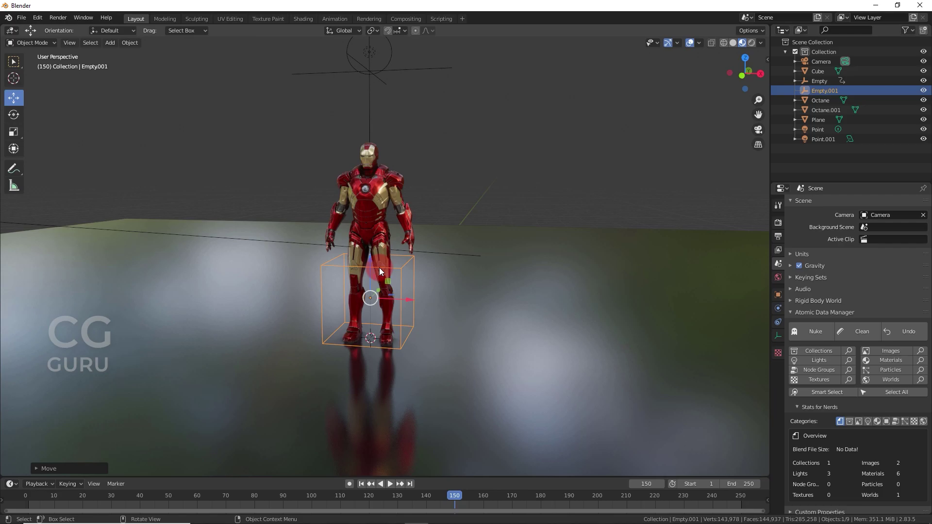
scroll(474, 252, down, 2)
middle_drag(464, 234, 450, 236)
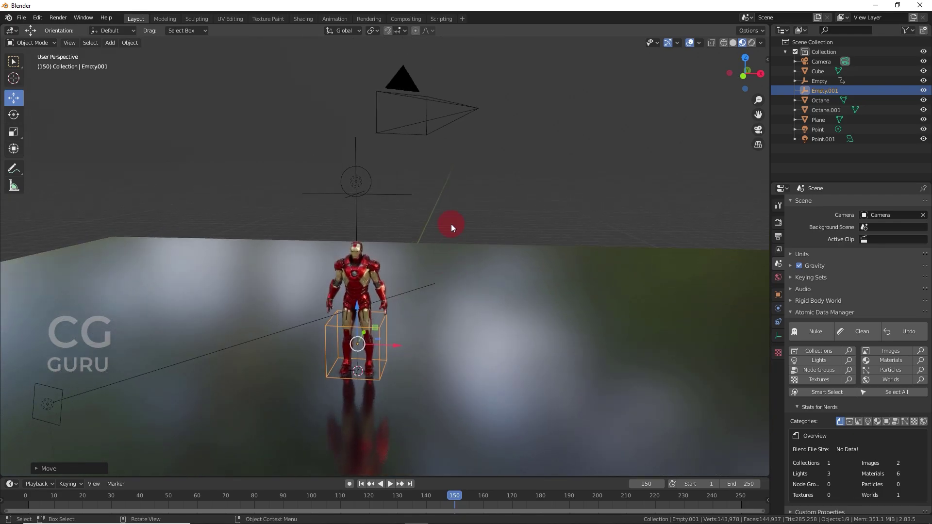
click(437, 124)
middle_drag(433, 276, 427, 257)
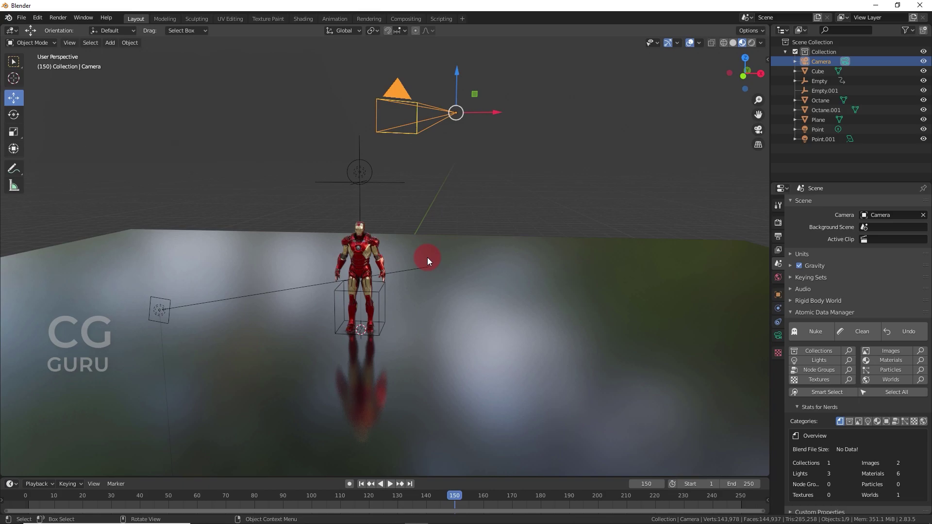
- Turn on the Screencast Keys on-screen keystroke display in the sidebar
key(n)
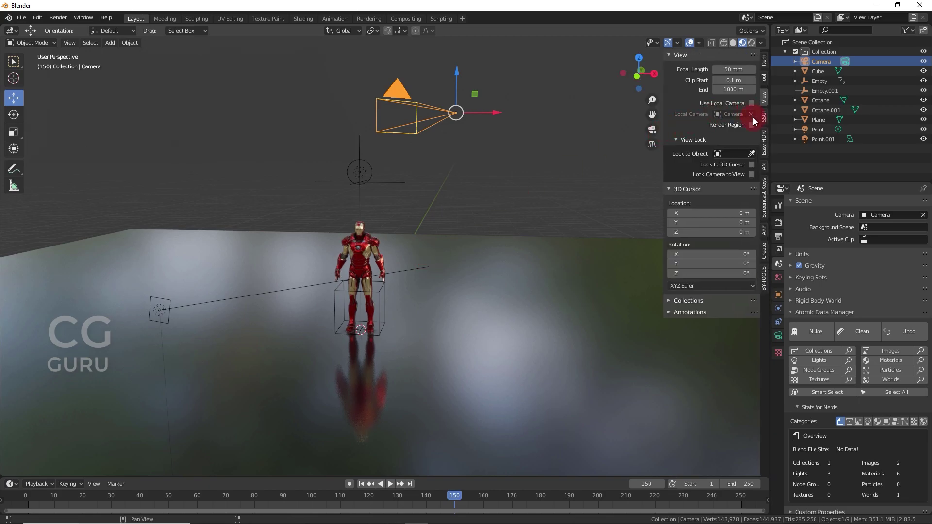
click(763, 199)
click(667, 57)
click(692, 57)
click(678, 55)
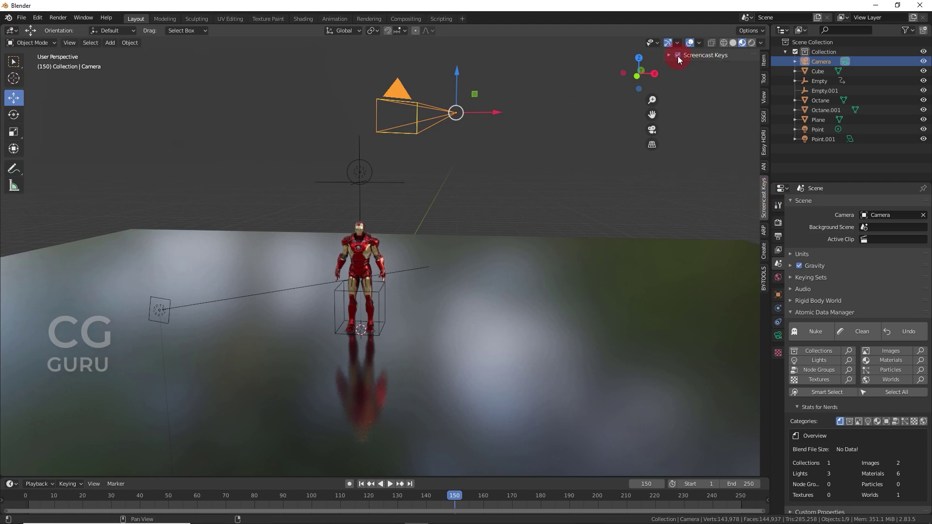
click(668, 55)
click(669, 55)
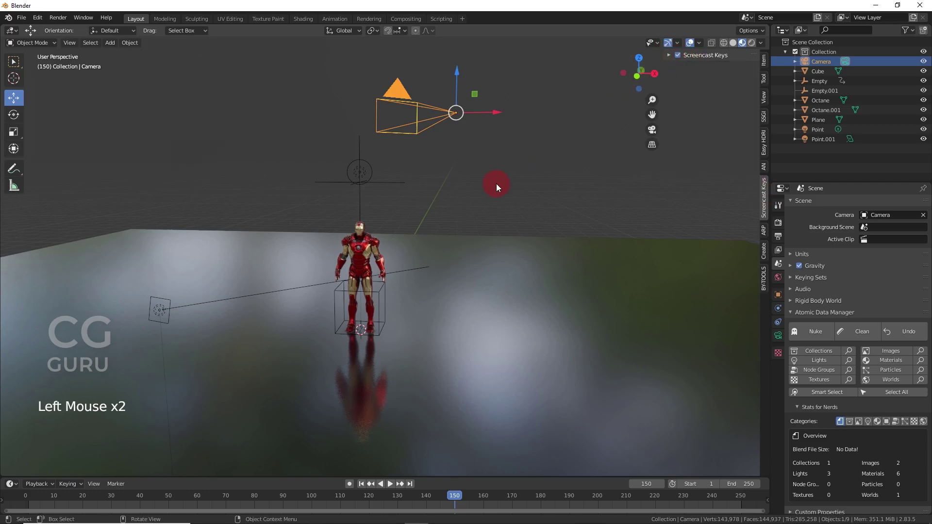
scroll(369, 273, up, 3)
- Look through the scene camera with Numpad 0 and hide the sidebar
key(KP_0)
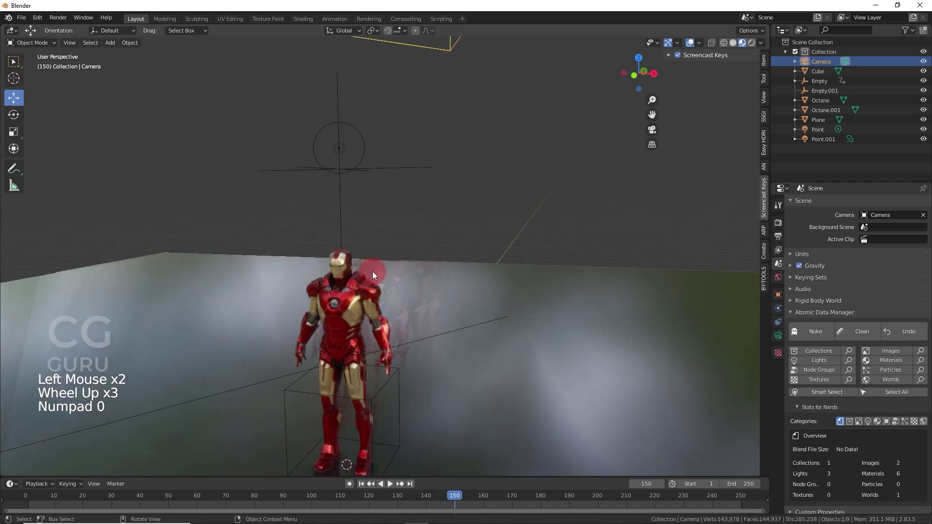
middle_drag(390, 265, 407, 270)
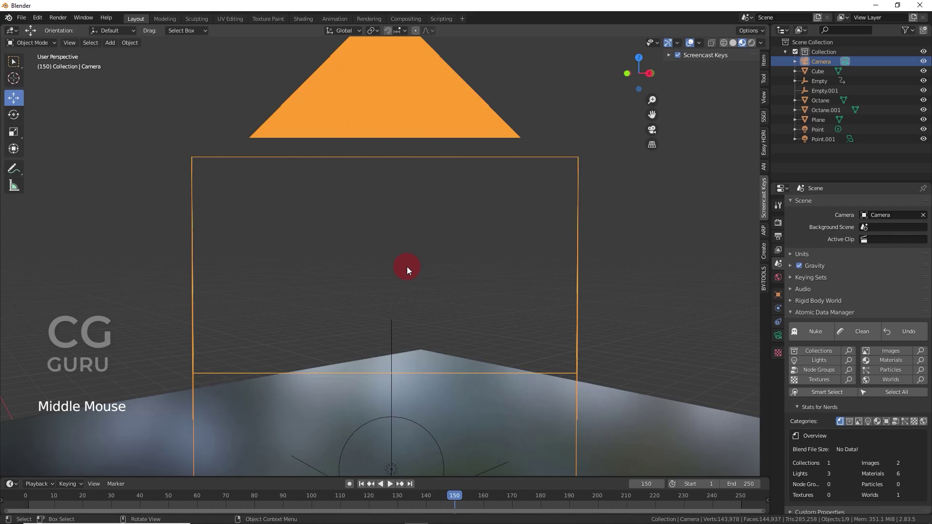
key(KP_0)
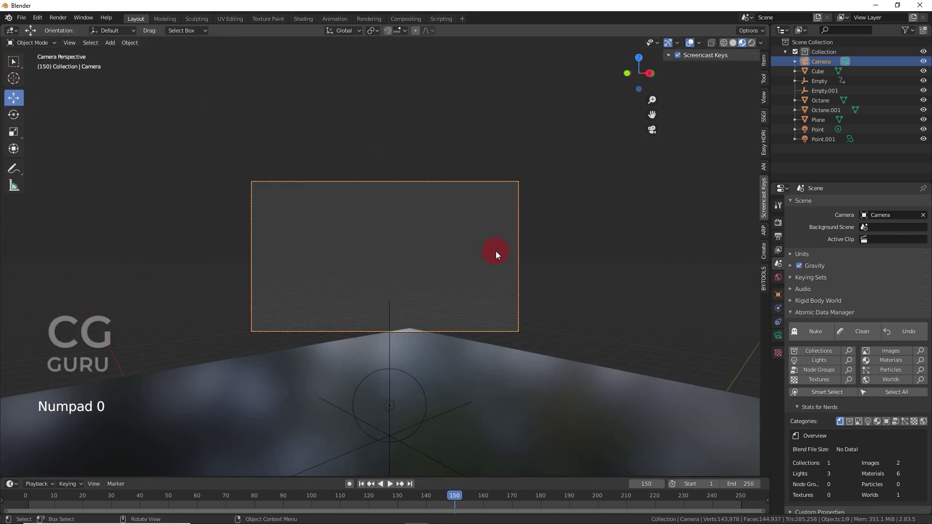
key(n)
key(m)
click(593, 231)
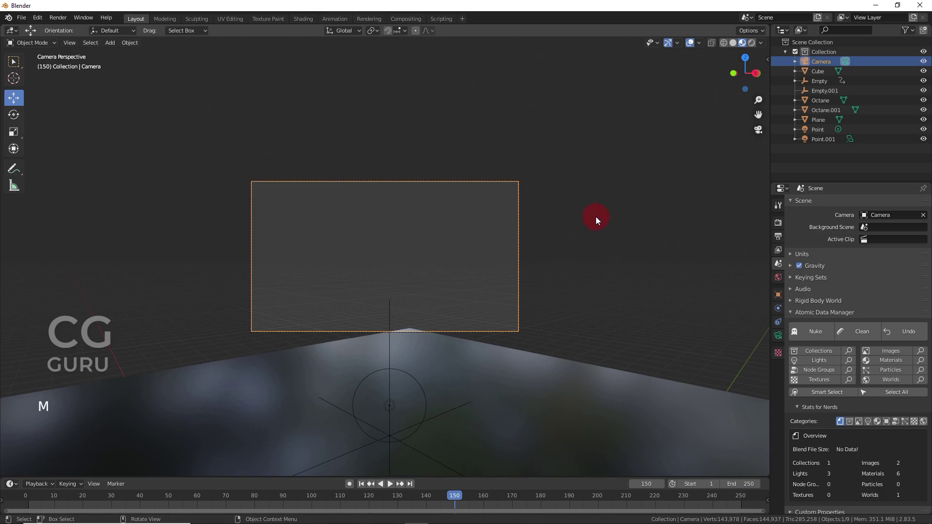
- Enable Lock Camera to View and pan the camera to frame Iron Man's legs
key(n)
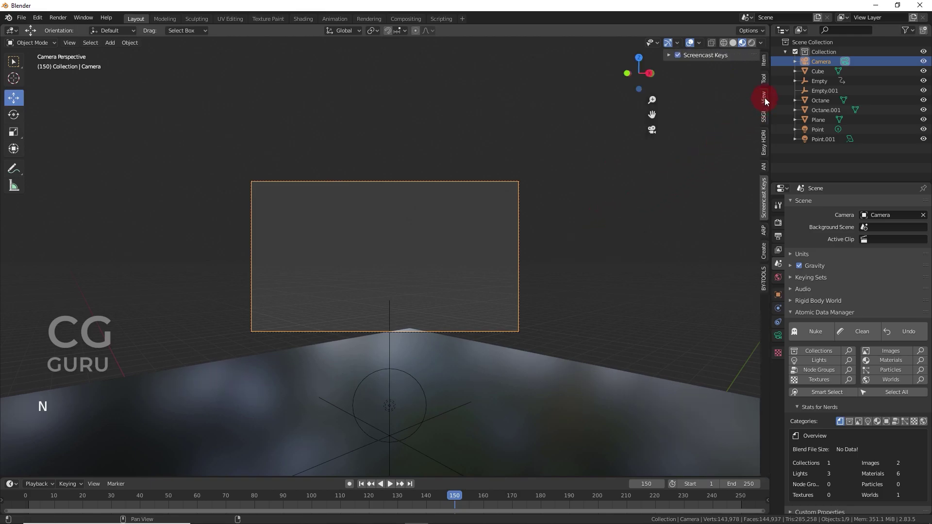
click(764, 98)
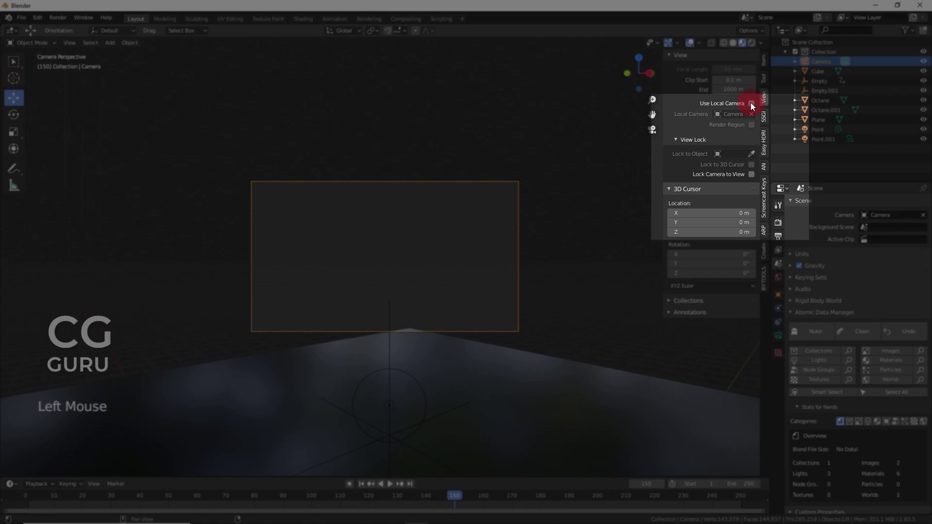
click(751, 174)
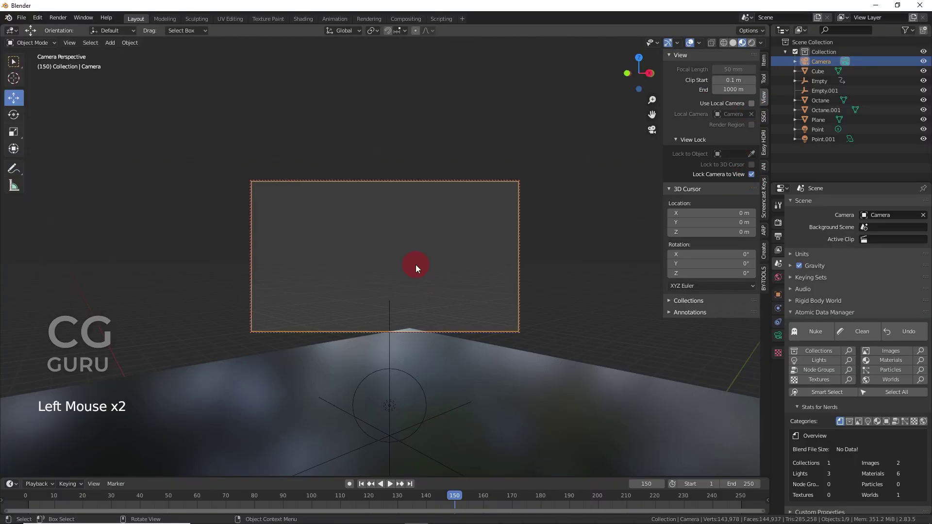
mouse_move(416, 264)
shift+middle_down()
mouse_move(440, 169)
mouse_move(424, 267)
mouse_move(394, 237)
mouse_move(403, 273)
mouse_move(400, 258)
mouse_move(414, 275)
shift+middle_up()
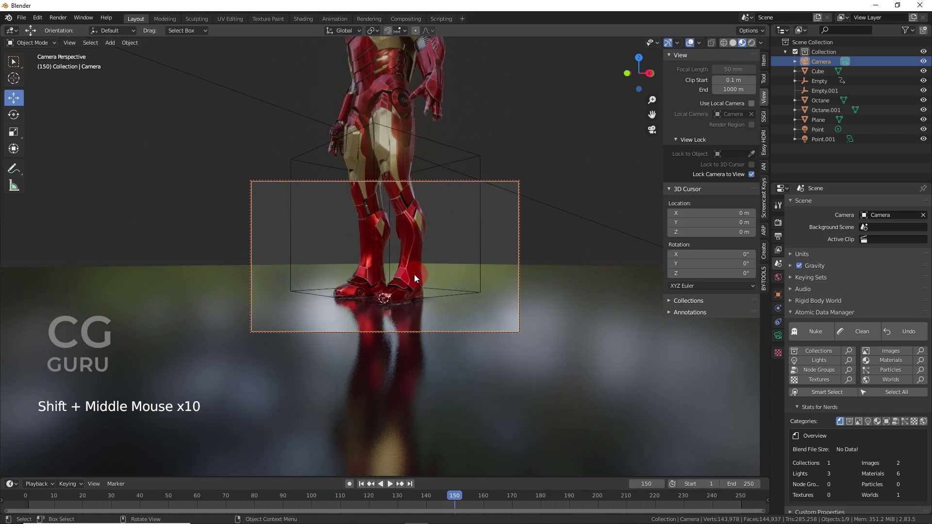
- Leave camera view and orbit out to see the camera from outside
key(KP_0)
scroll(415, 269, down, 3)
middle_drag(415, 270, 482, 293)
scroll(492, 282, down, 1)
scroll(486, 296, down, 2)
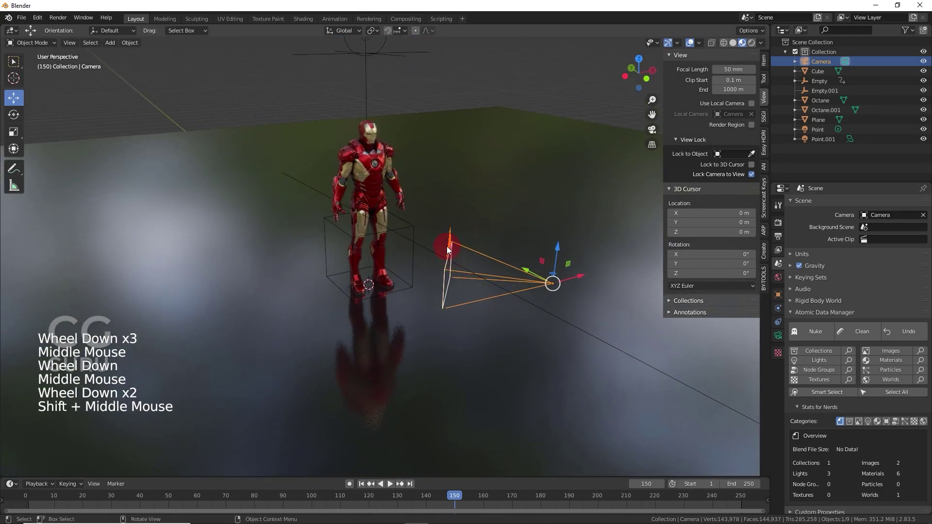
- Parent the camera to the cube empty Empty.001 with Ctrl+P > Object
shift+click(405, 227)
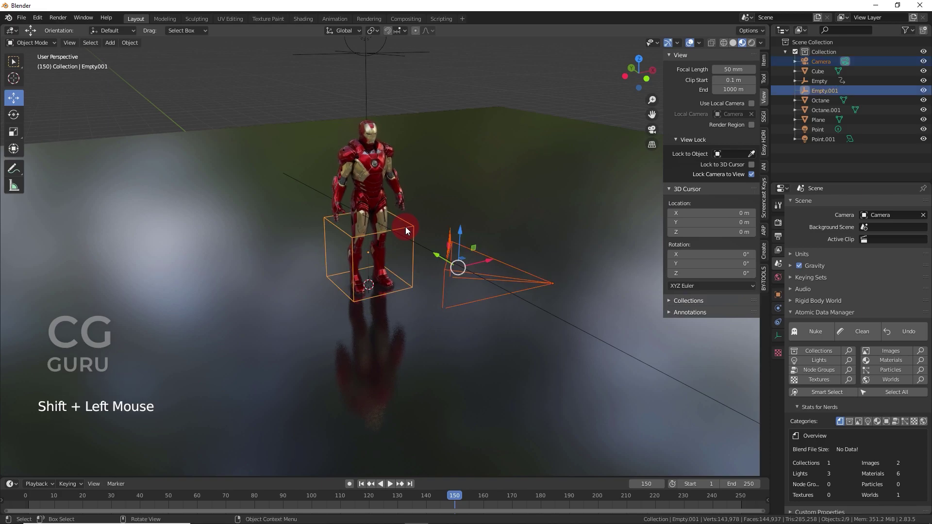
key(ctrl+p)
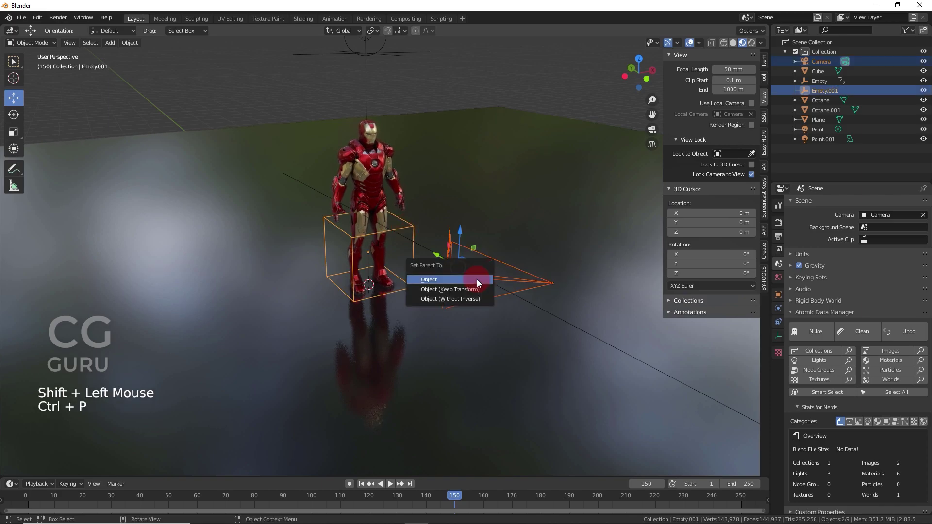
click(477, 279)
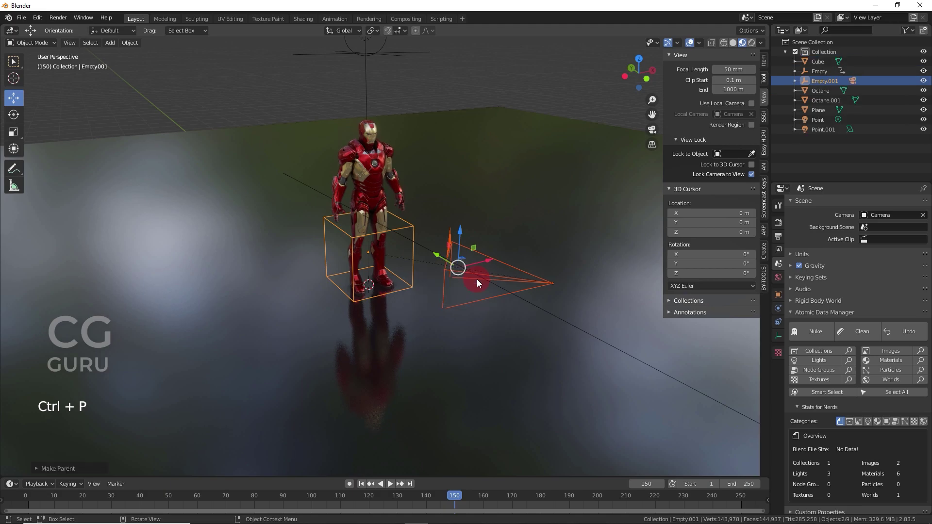
- Reselect the cube empty, start and cancel a move, and orbit around Iron Man
click(449, 203)
click(414, 226)
key(g)
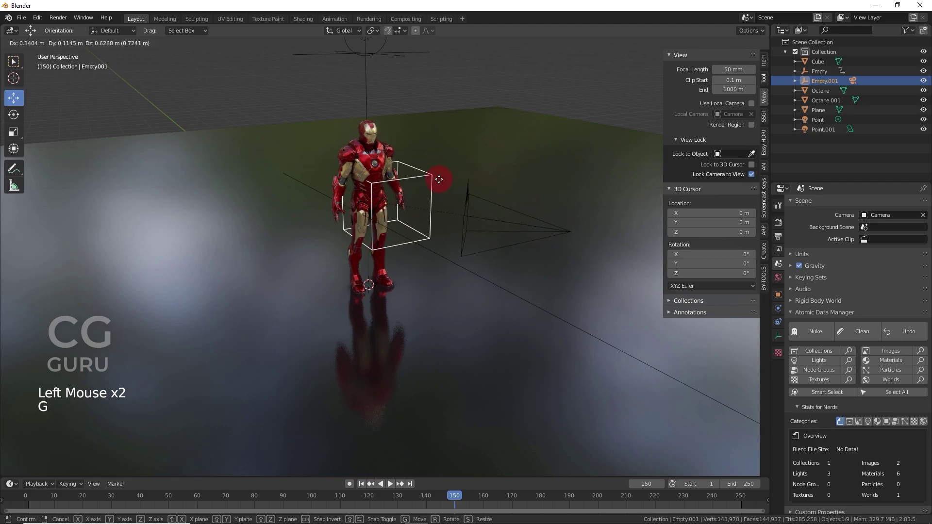
right_click(436, 207)
middle_drag(436, 208, 439, 232)
scroll(451, 209, up, 2)
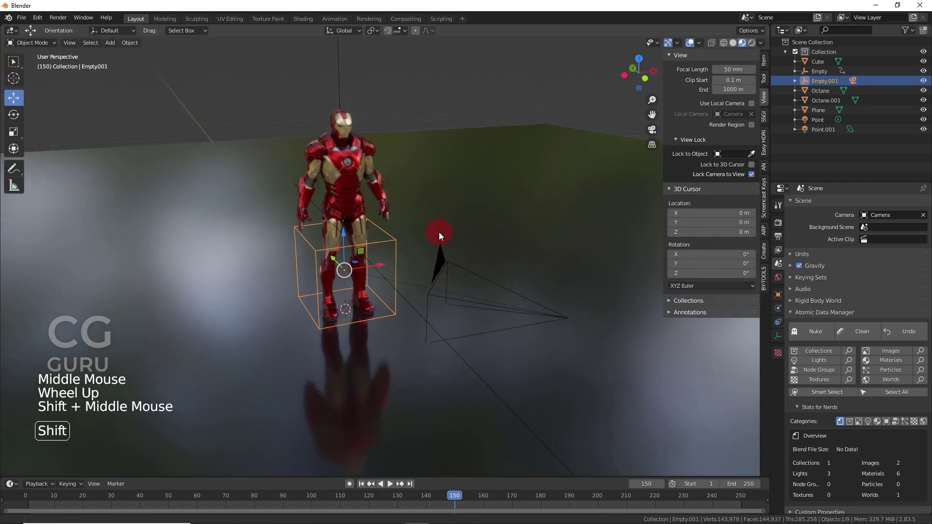
scroll(438, 228, up, 1)
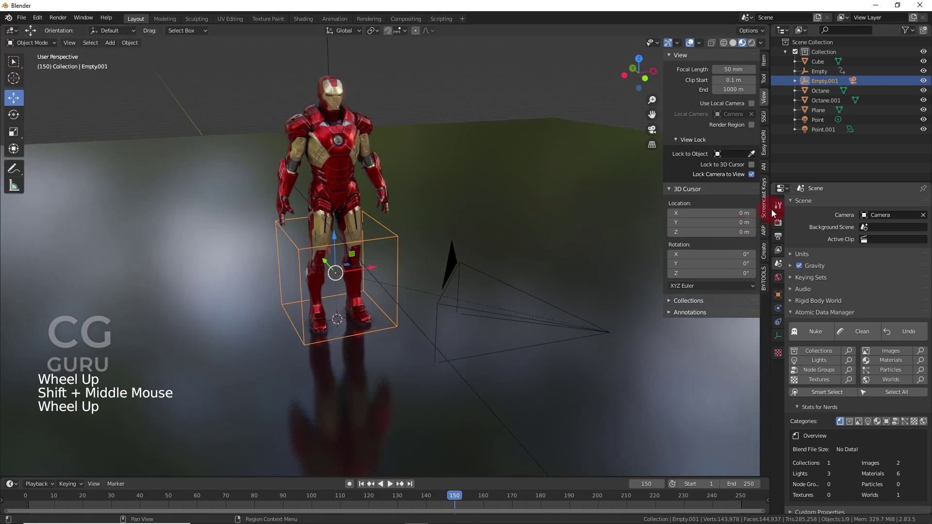
- Close the viewport sidebar and split the viewport area vertically
key(n)
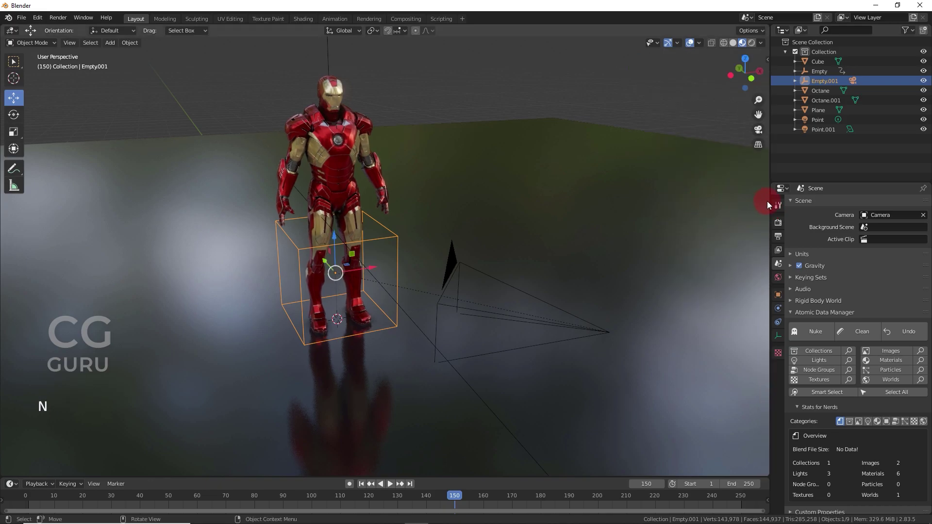
right_click(767, 202)
click(763, 202)
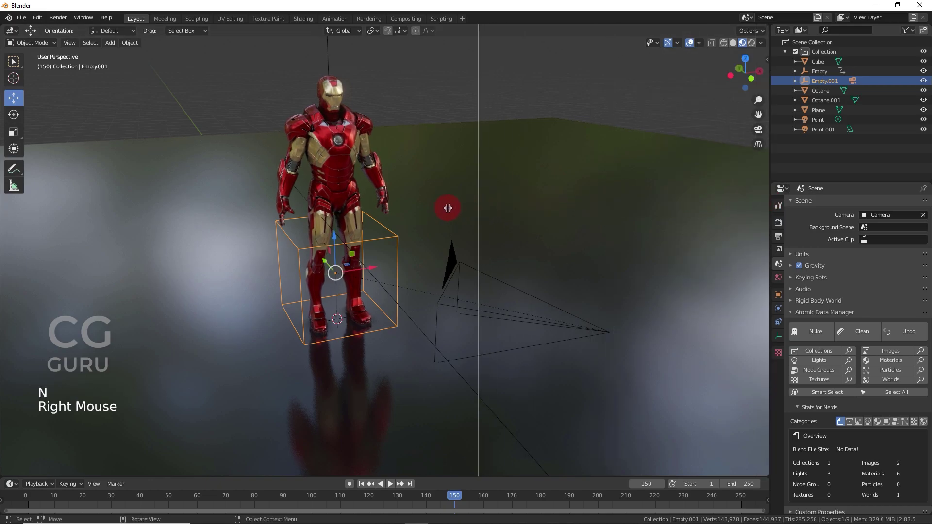
- Look through the camera in the left viewport and set its focal length to 35 mm
click(445, 207)
key(KP_0)
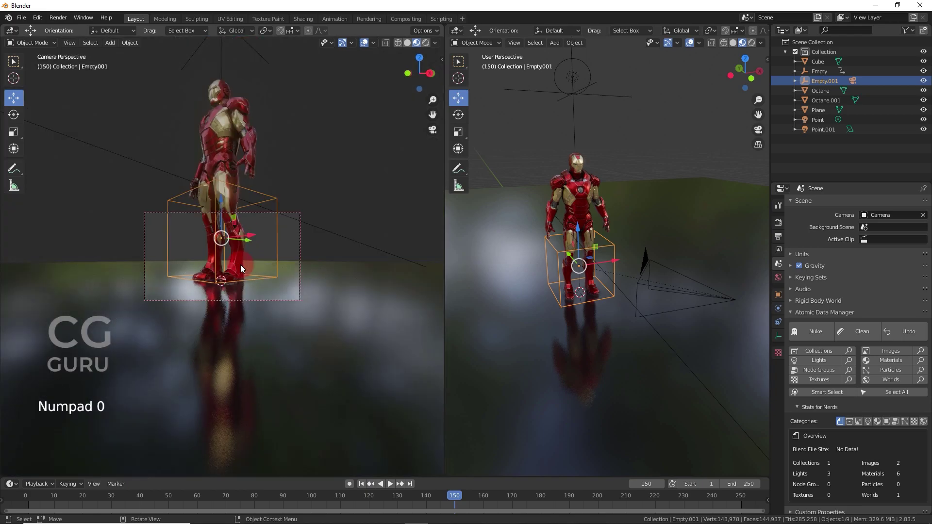
click(300, 261)
click(778, 336)
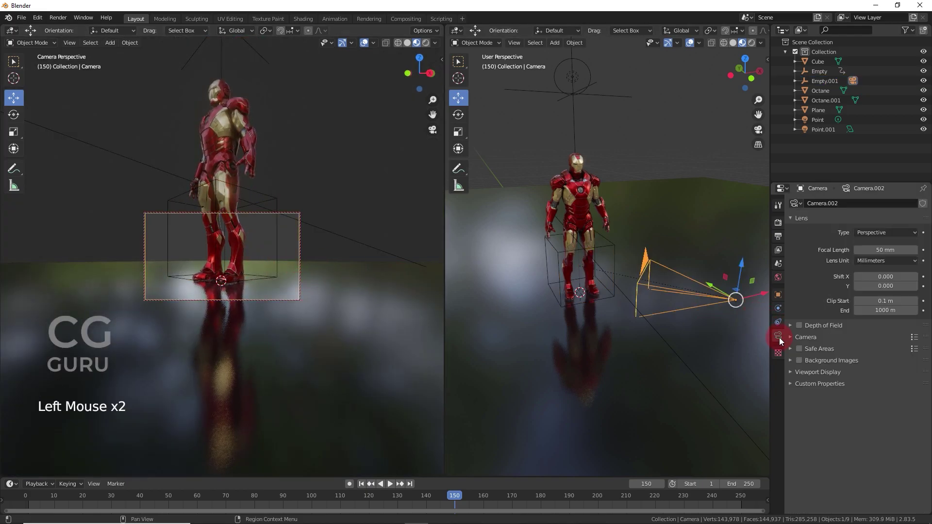
click(885, 250)
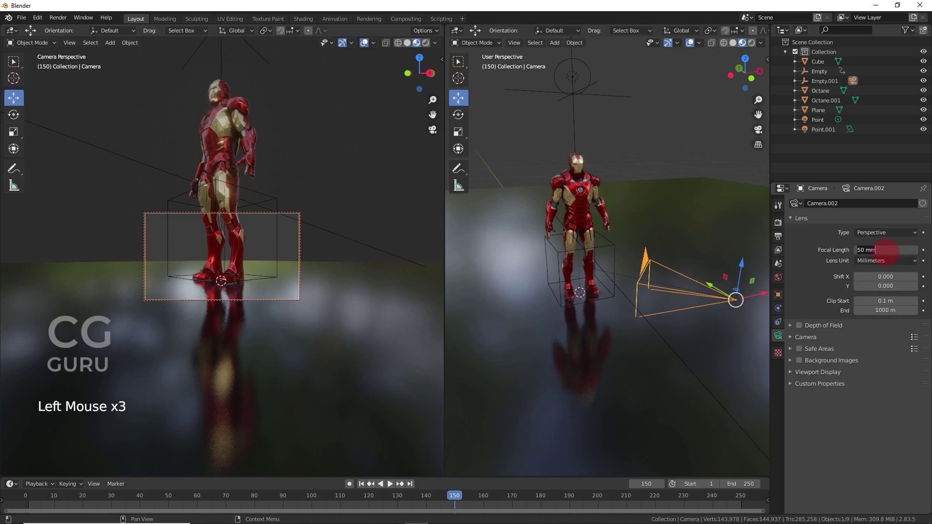
key(BackSpace)
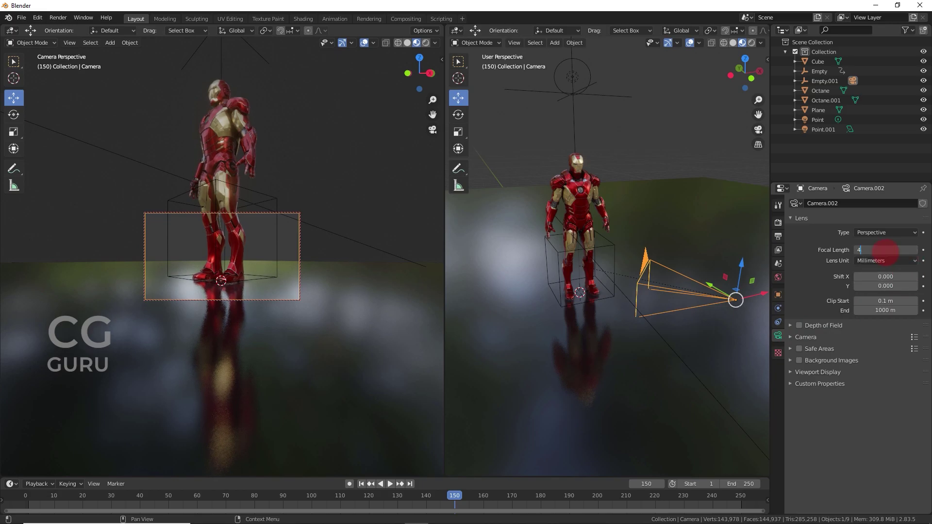
text(35)
key(Return)
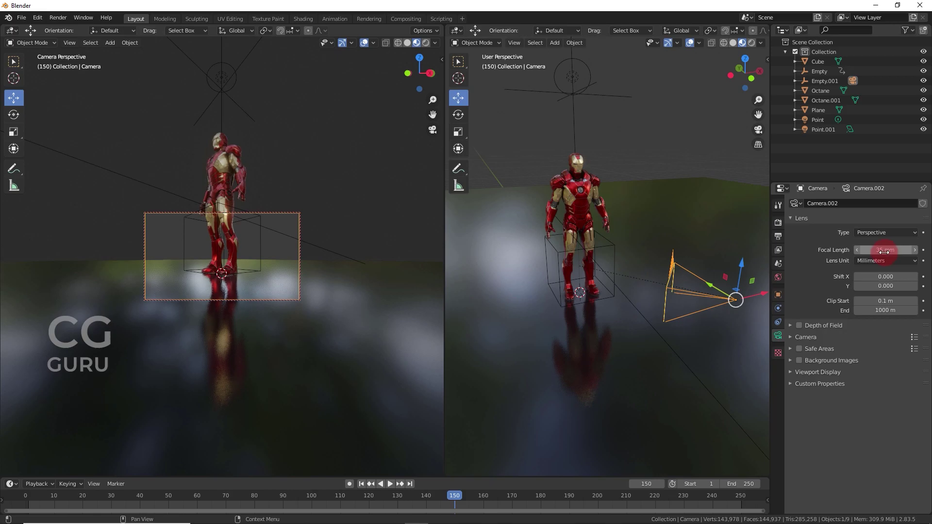
- Toggle Lock Camera to View off and back on via Quick Favourites, then select the cube empty
key(q)
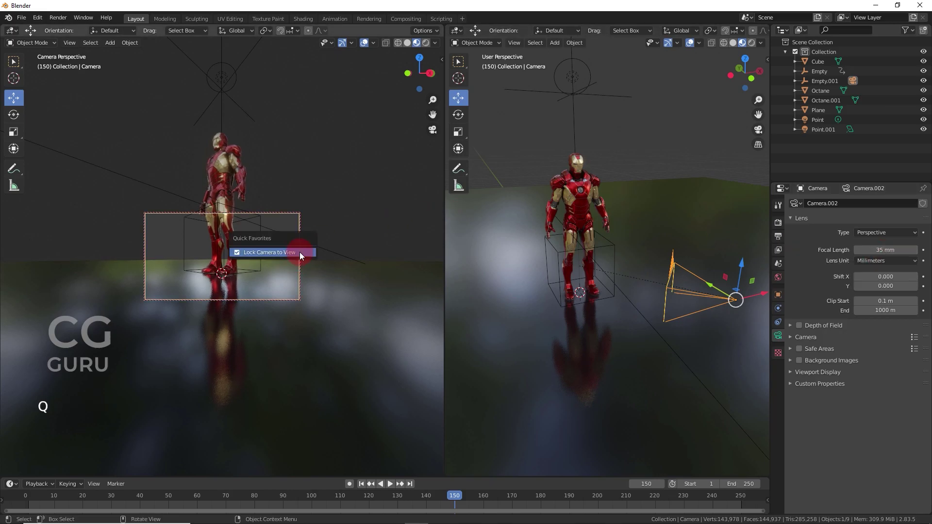
click(299, 252)
scroll(301, 247, up, 6)
scroll(304, 246, down, 1)
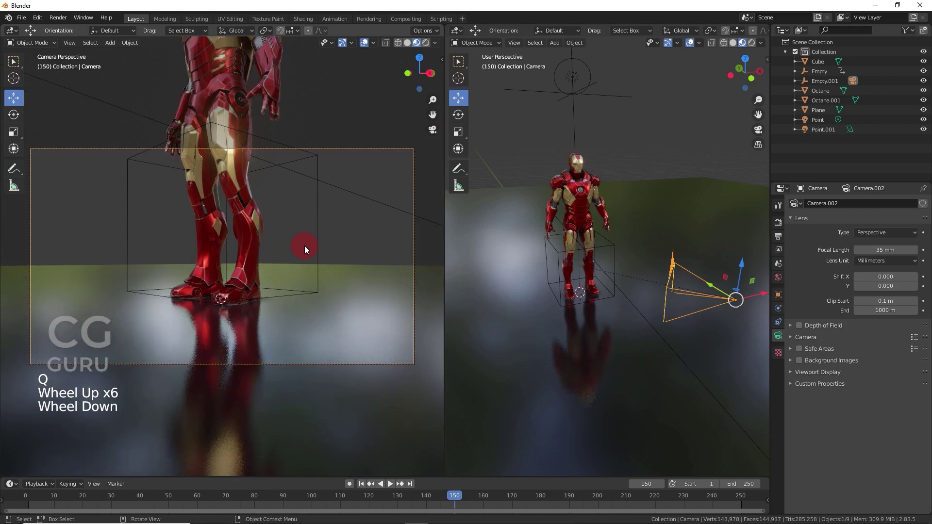
key(q)
click(304, 246)
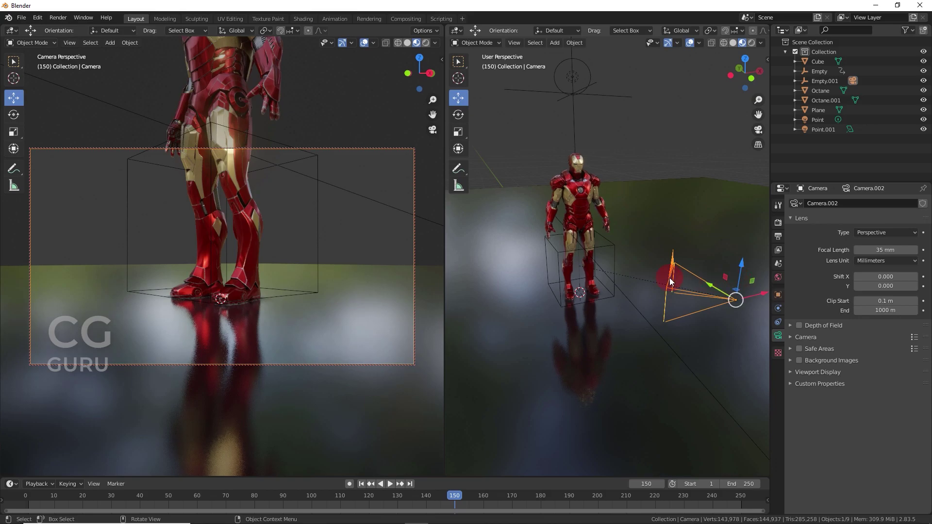
click(615, 251)
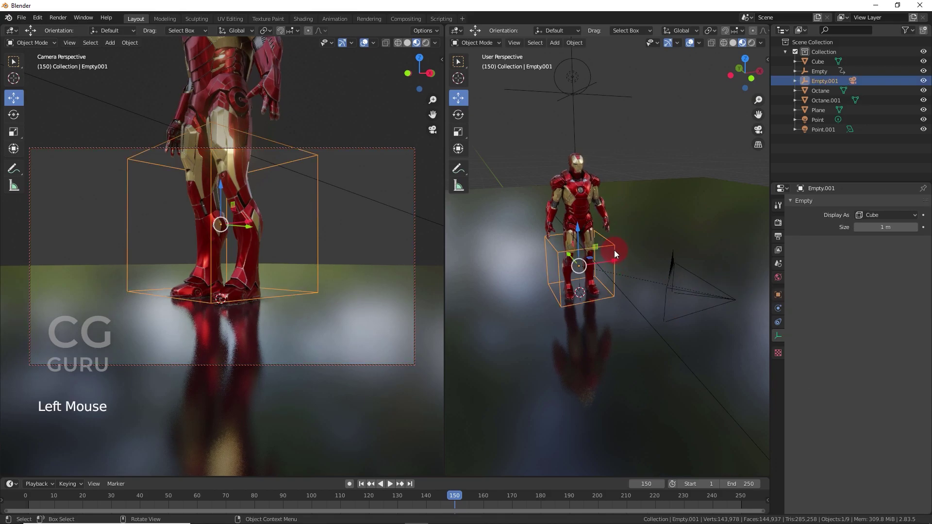
- Insert a rotation keyframe on Empty.001 at frame 1
double_click(361, 484)
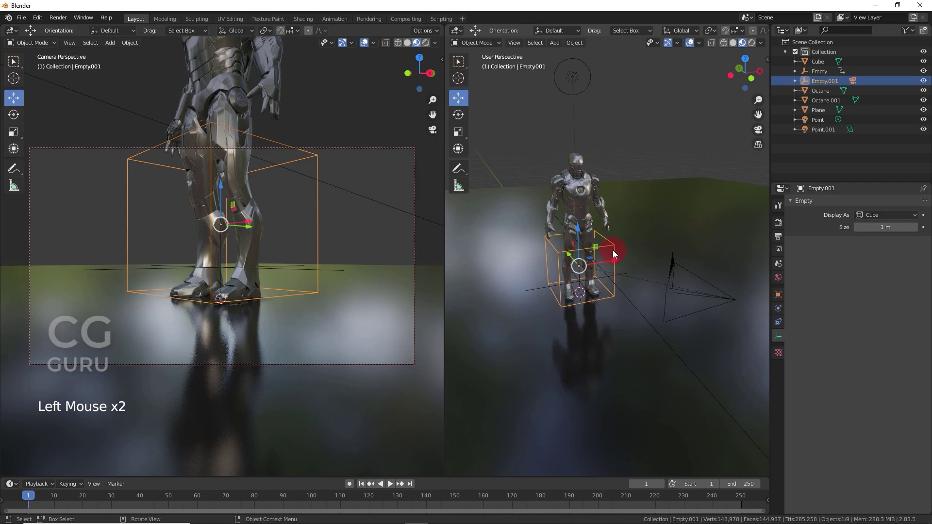
key(i)
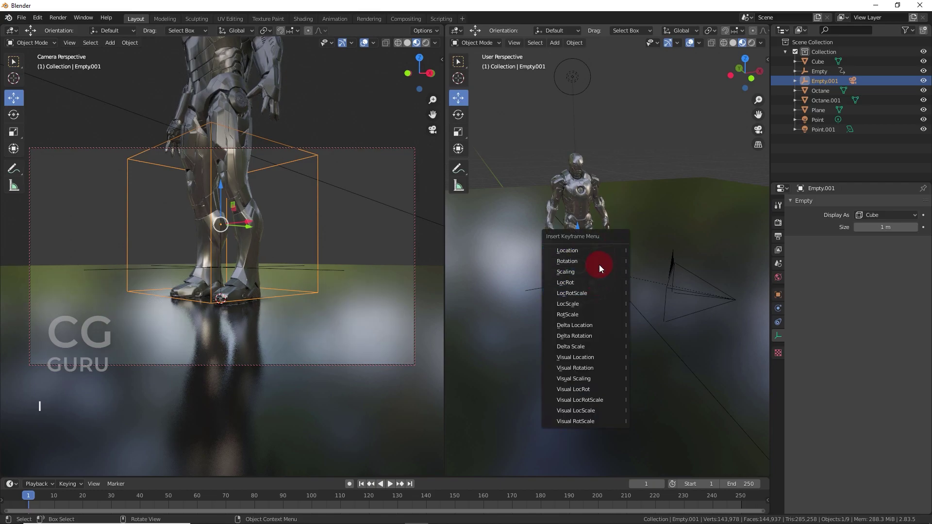
click(597, 265)
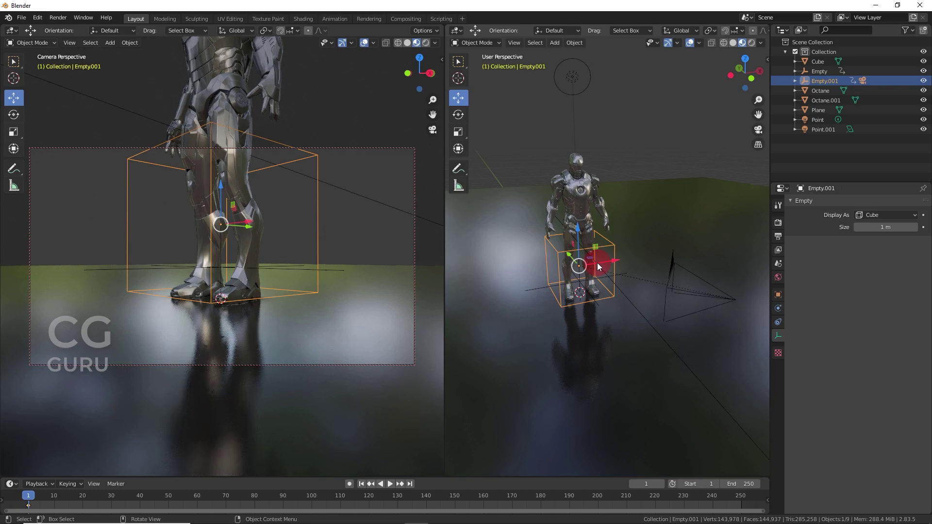
click(777, 294)
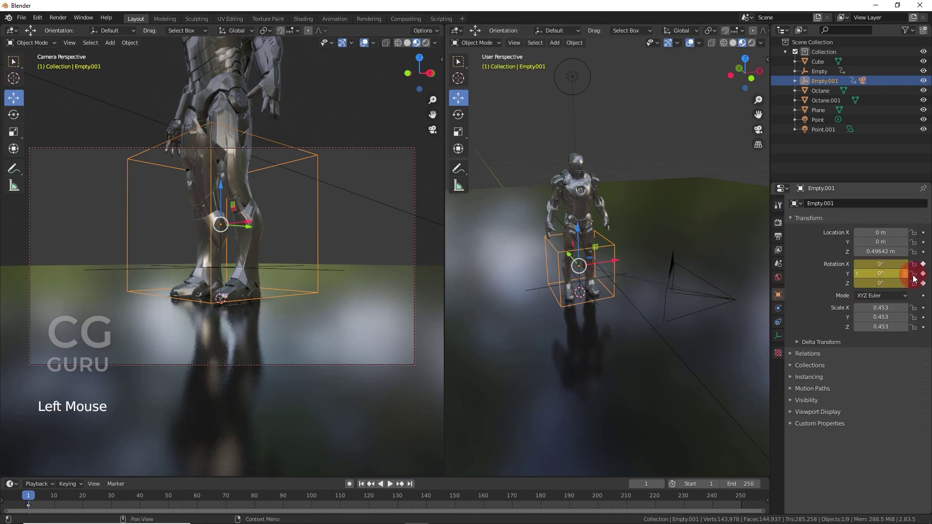
key(space)
- At frame 140, set Empty.001's Z rotation to about 320°, key it, and play back
click(398, 495)
mouse_move(415, 494)
mouse_down()
mouse_move(344, 496)
mouse_move(426, 495)
mouse_up()
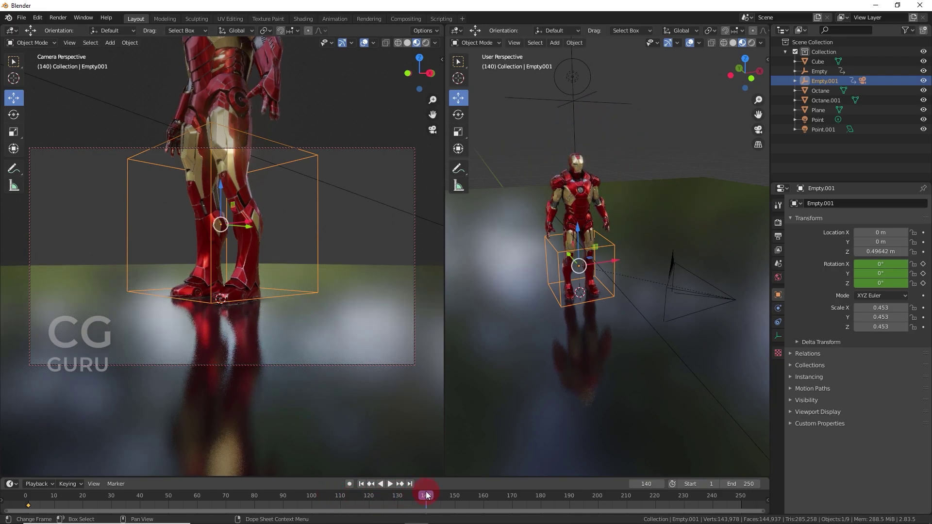
drag(872, 283, 874, 285)
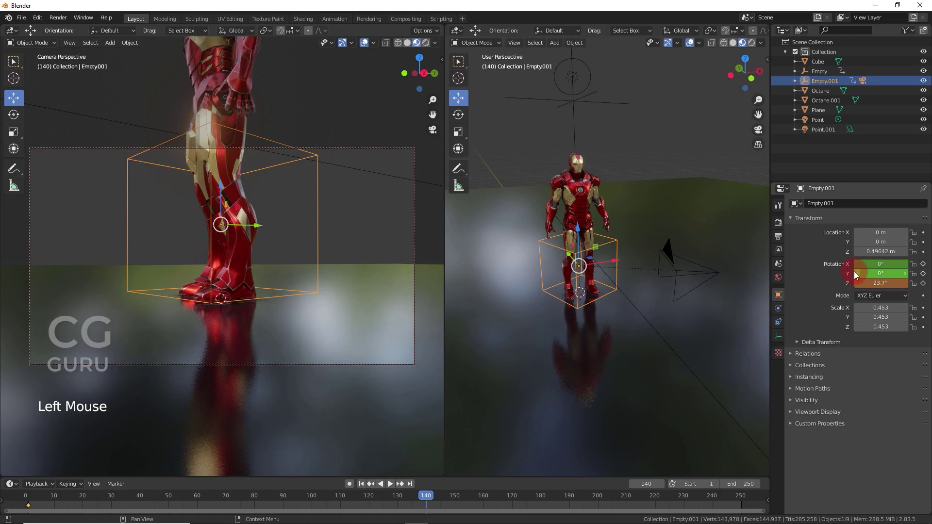
double_click(873, 285)
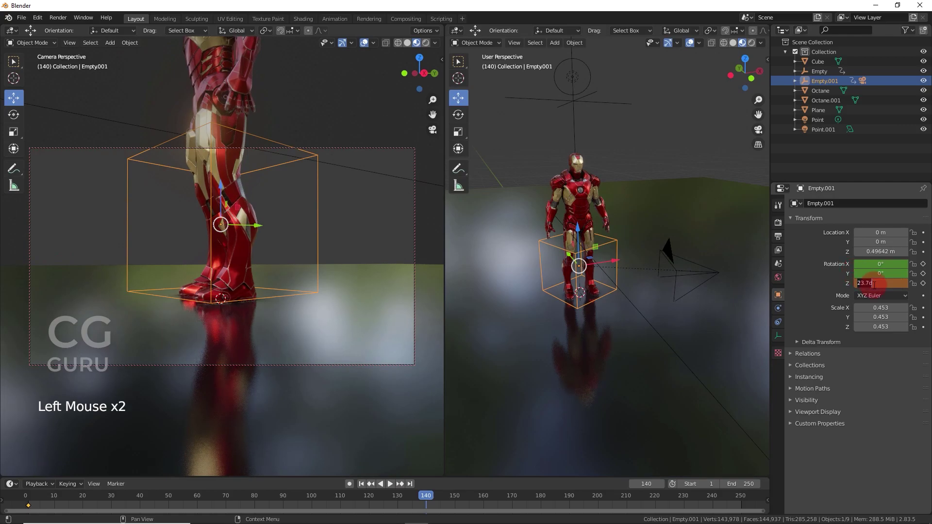
text(360)
key(Return)
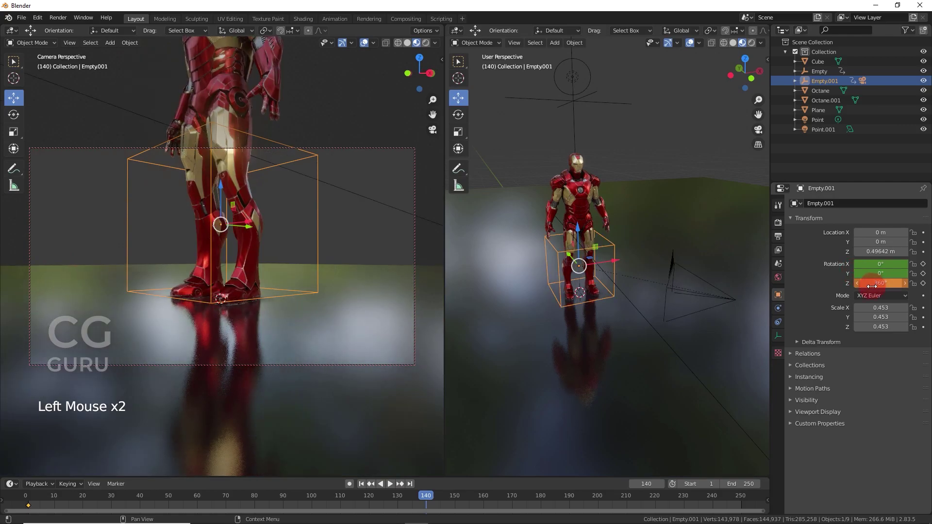
mouse_move(876, 284)
mouse_down()
mouse_move(725, 289)
mouse_move(859, 283)
mouse_up()
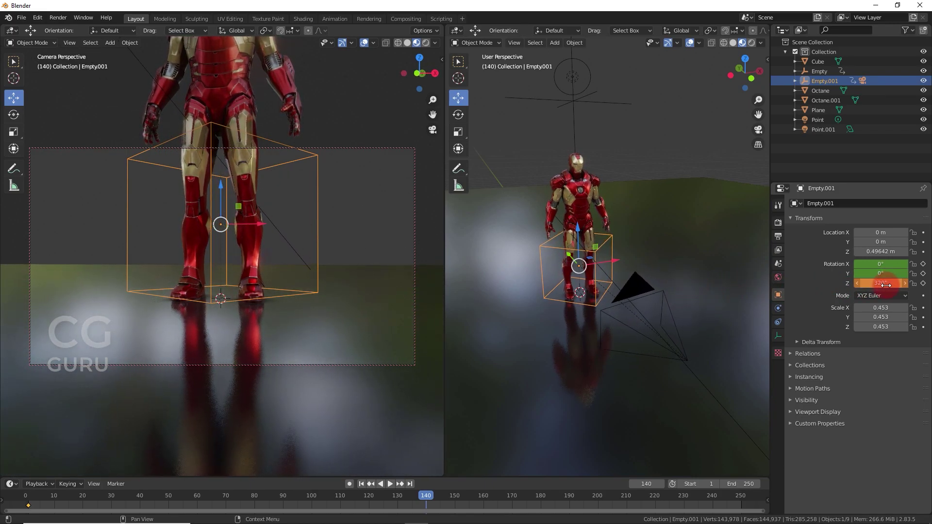
drag(884, 284, 884, 284)
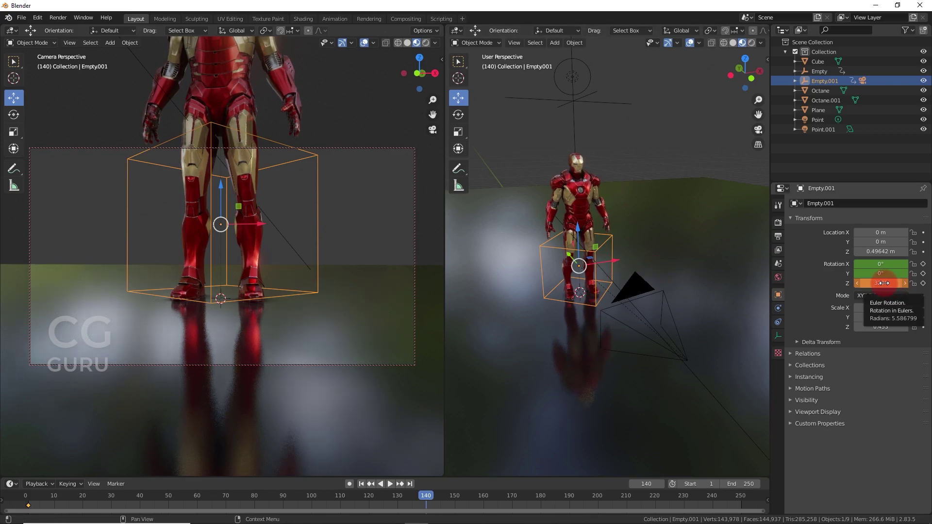
key(i)
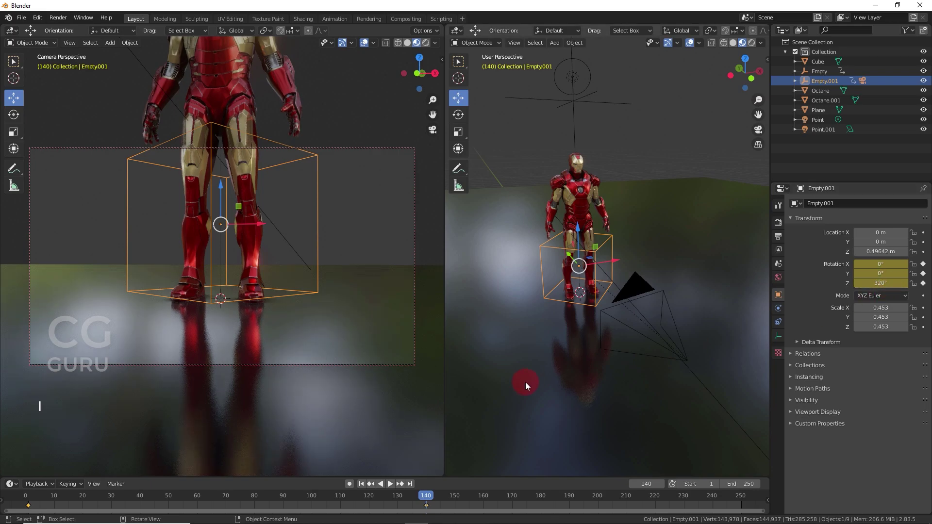
drag(409, 497, 24, 508)
key(space)
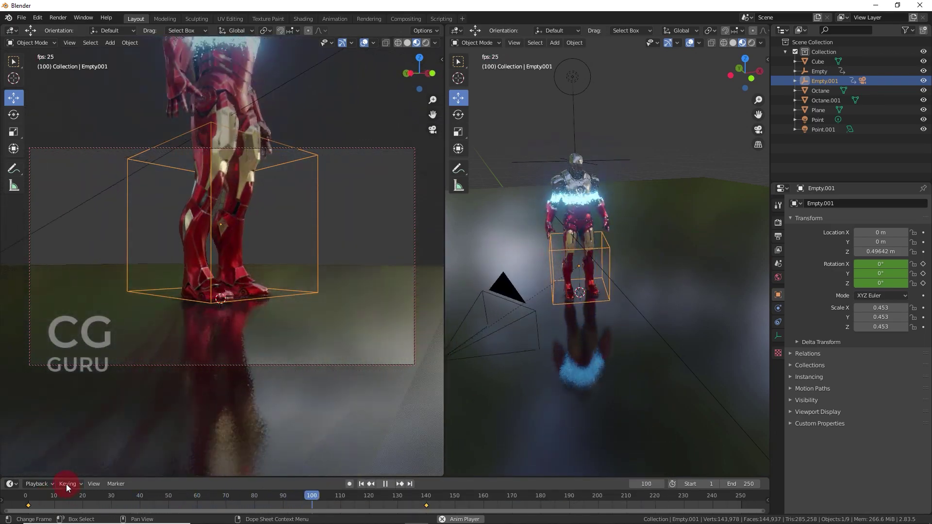
key(space)
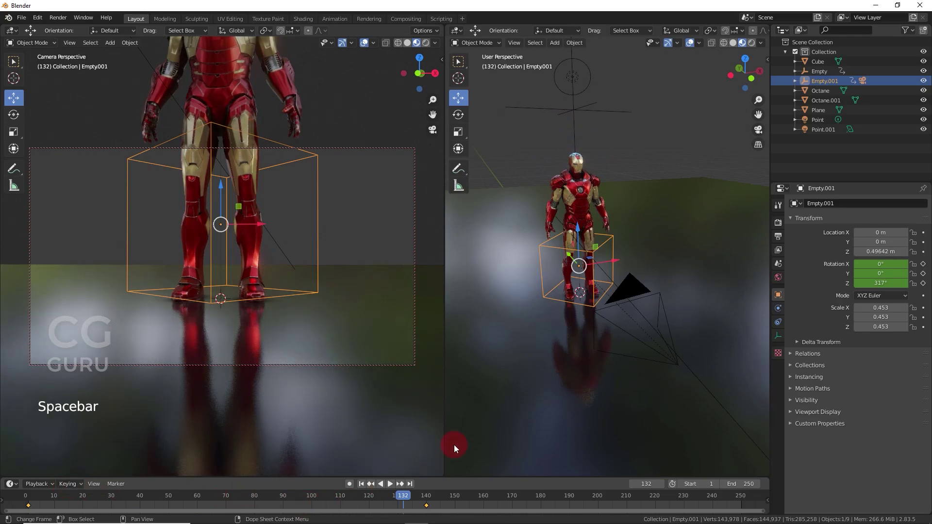
- Insert a LocRotScale keyframe on the camera at frame 1
click(634, 289)
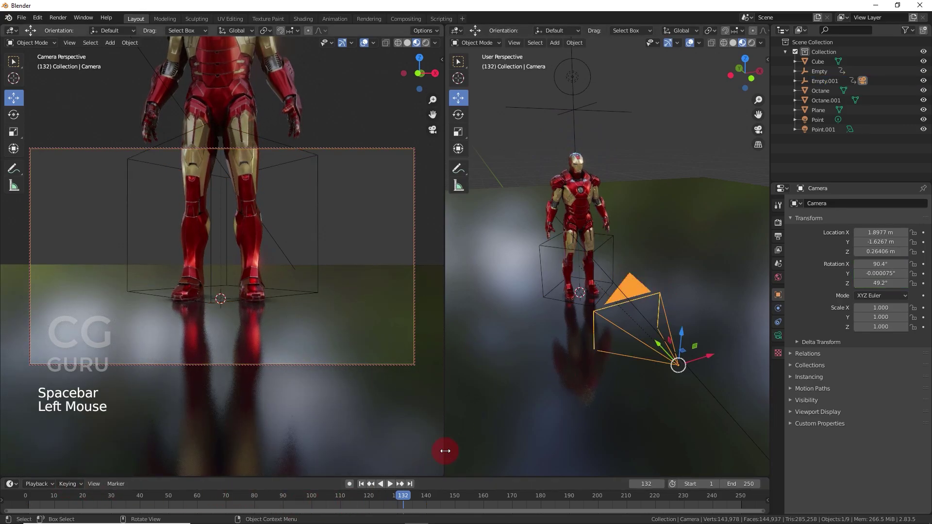
click(360, 484)
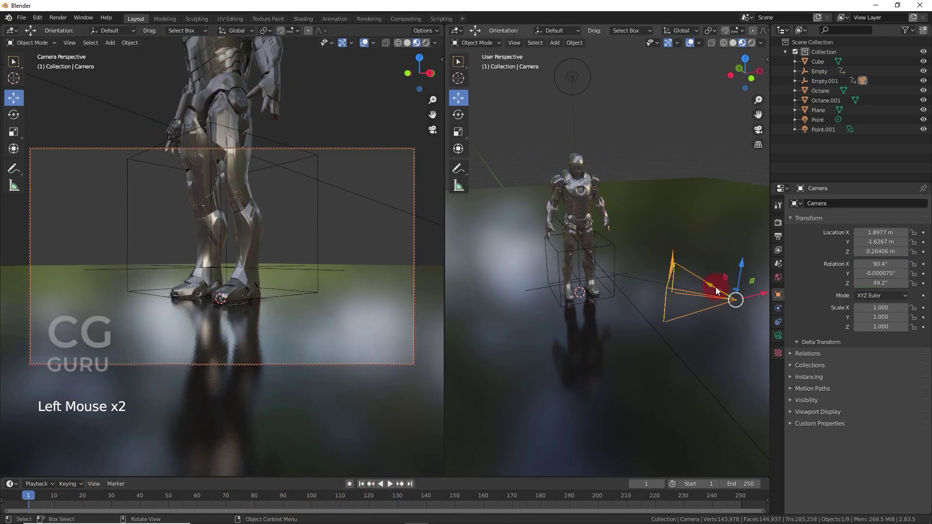
key(i)
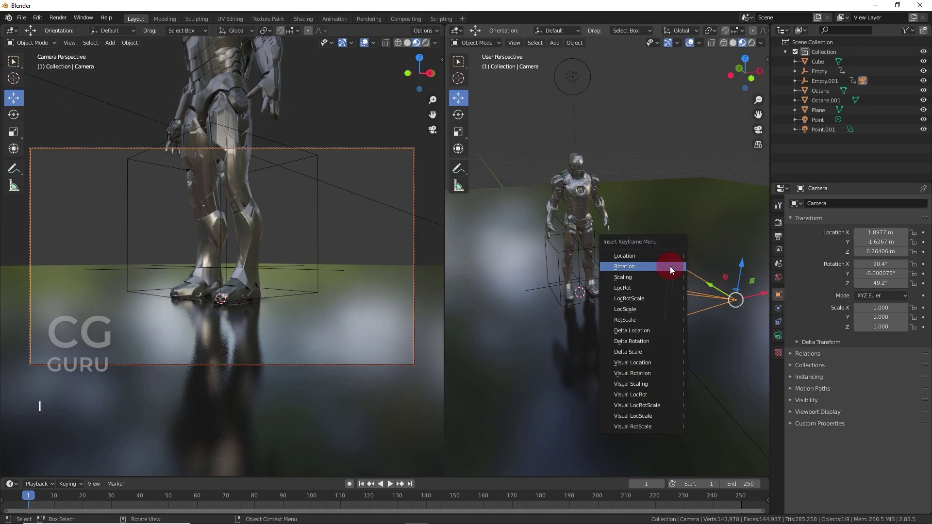
click(648, 298)
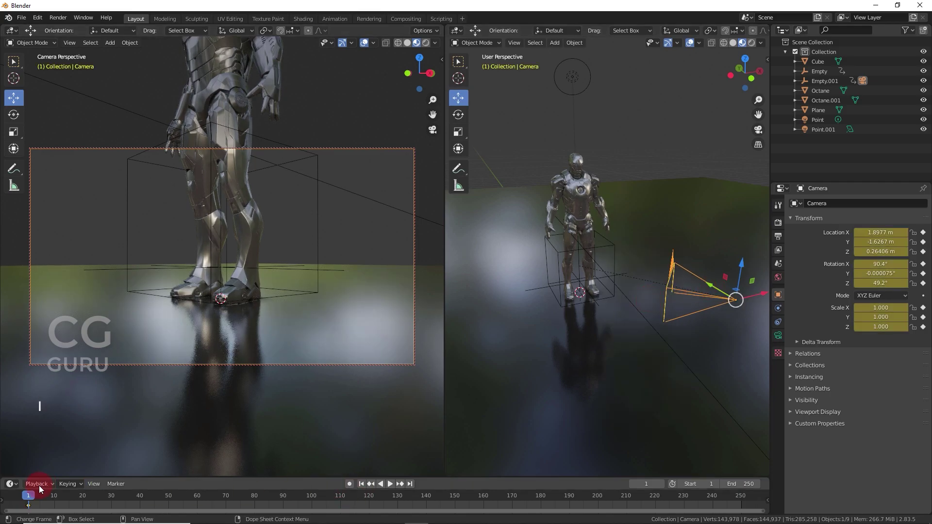
- Raise the camera to about Z 1.04 m at frame 55 and key its LocRotScale
drag(30, 496, 183, 501)
middle_drag(673, 201, 747, 234)
drag(739, 230, 750, 191)
key(i)
click(749, 190)
drag(187, 496, 481, 499)
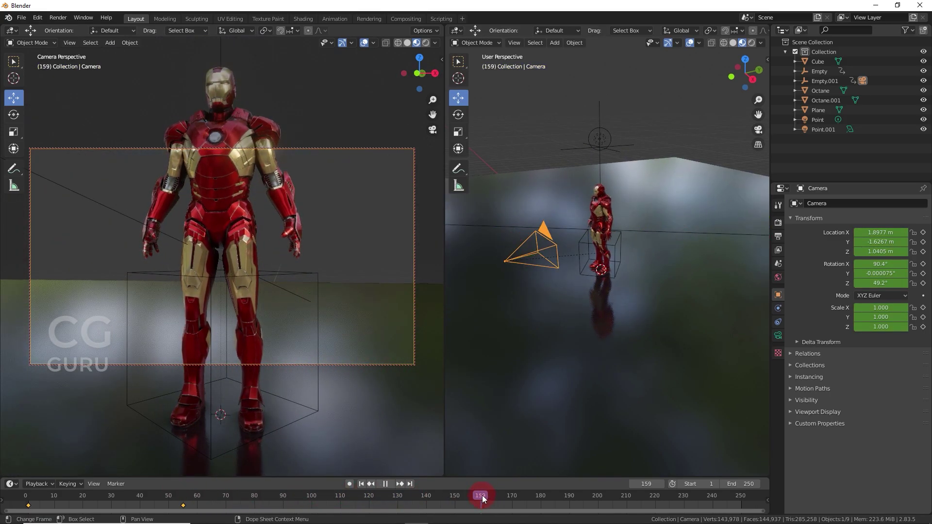
- Pull the camera back to about X 3.81 m, Y -3.91 m and key LocRotScale at frame 160
click(551, 265)
drag(542, 252, 707, 308)
middle_drag(625, 277, 676, 289)
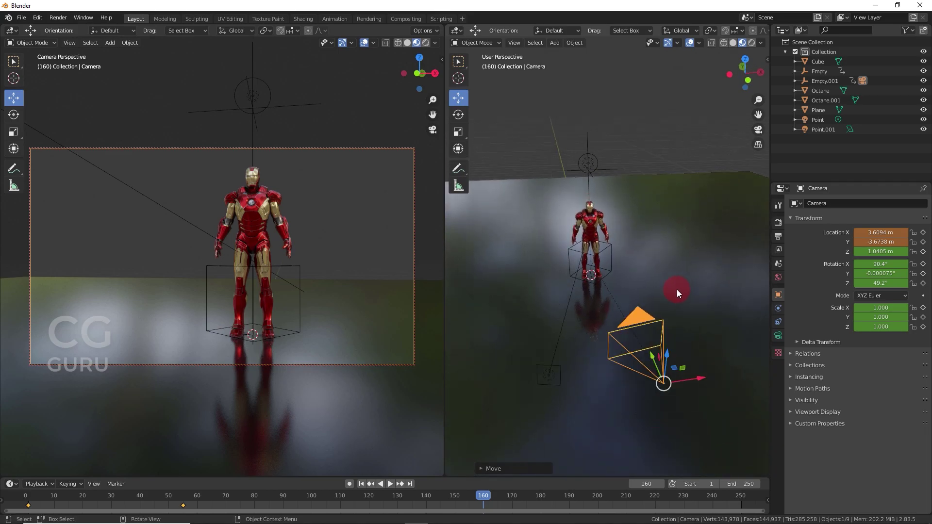
drag(651, 356, 654, 359)
click(655, 364)
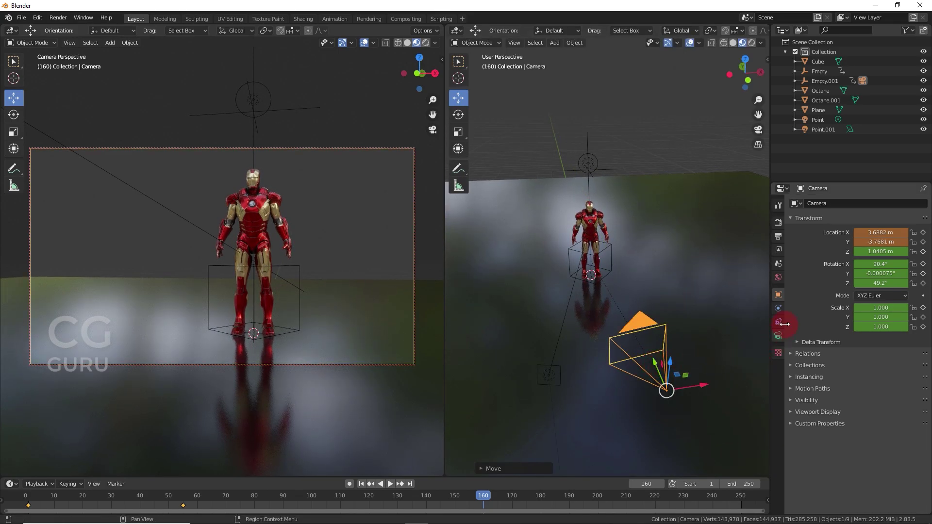
drag(655, 368, 662, 374)
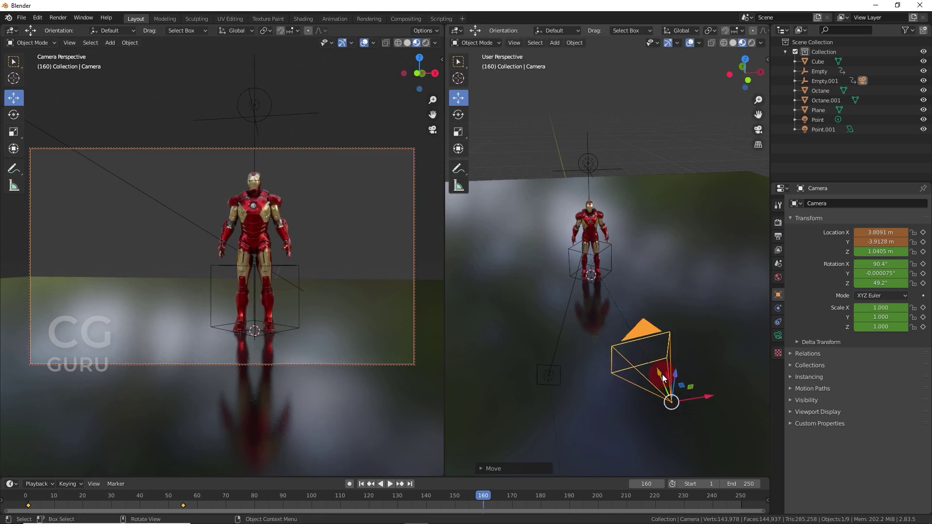
key(i)
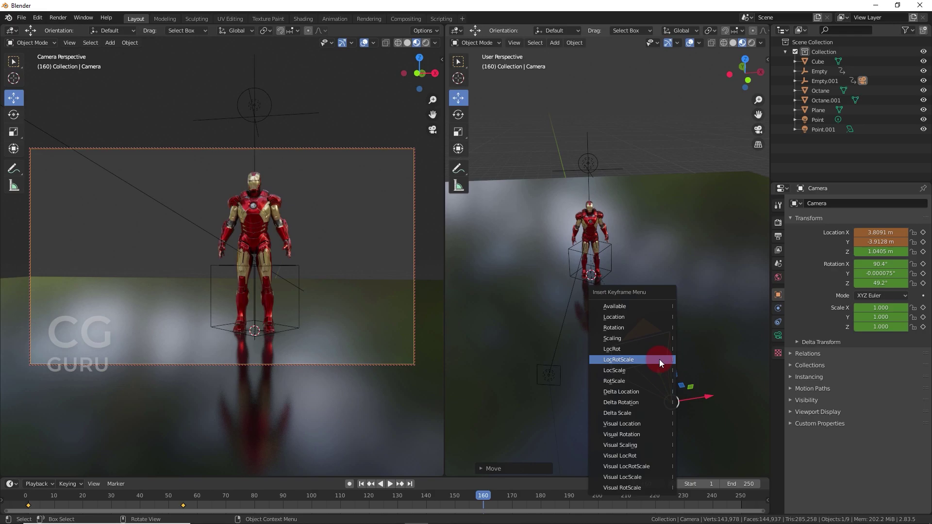
click(659, 359)
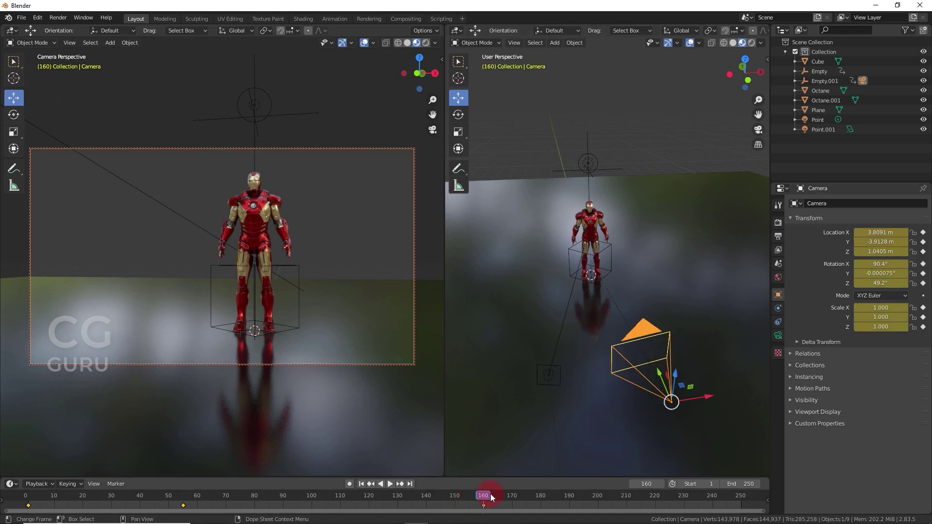
- Lower Empty.001's Z rotation at frame 140 to 316°
click(588, 276)
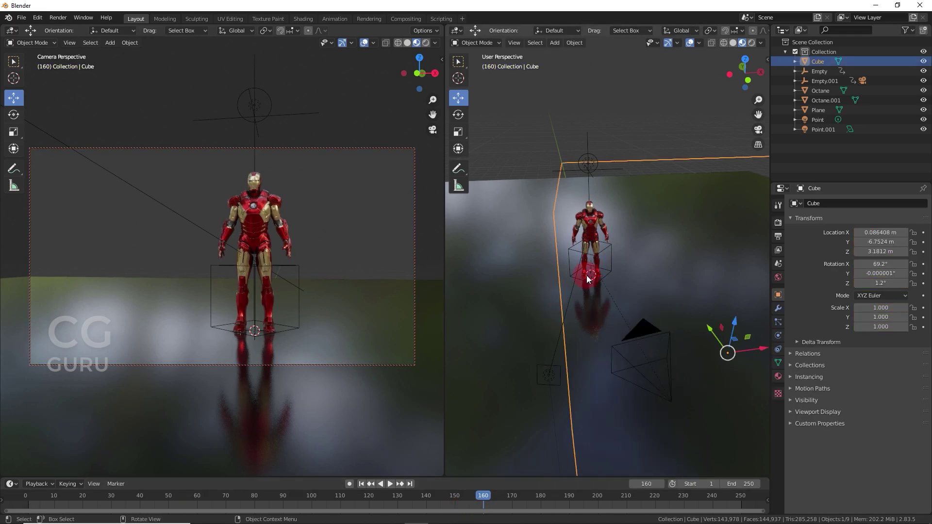
click(602, 249)
drag(502, 485, 427, 498)
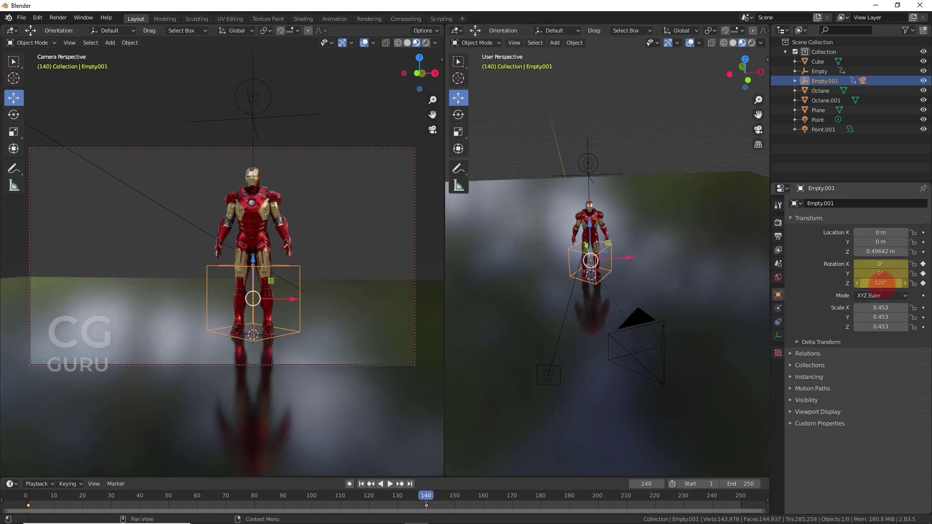
drag(879, 283, 861, 293)
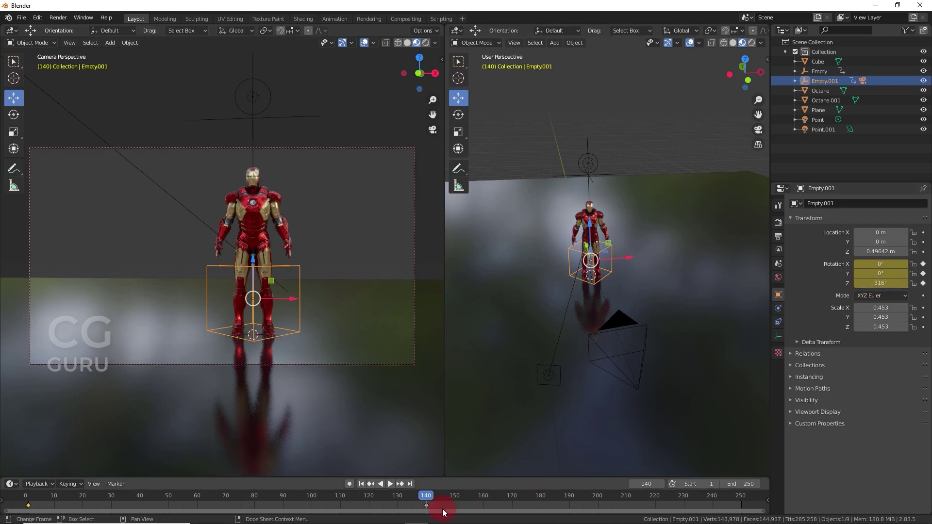
- Re-key the camera at frame 160 at about X 4.02 m, Y -3.71 m and play from the start
click(454, 461)
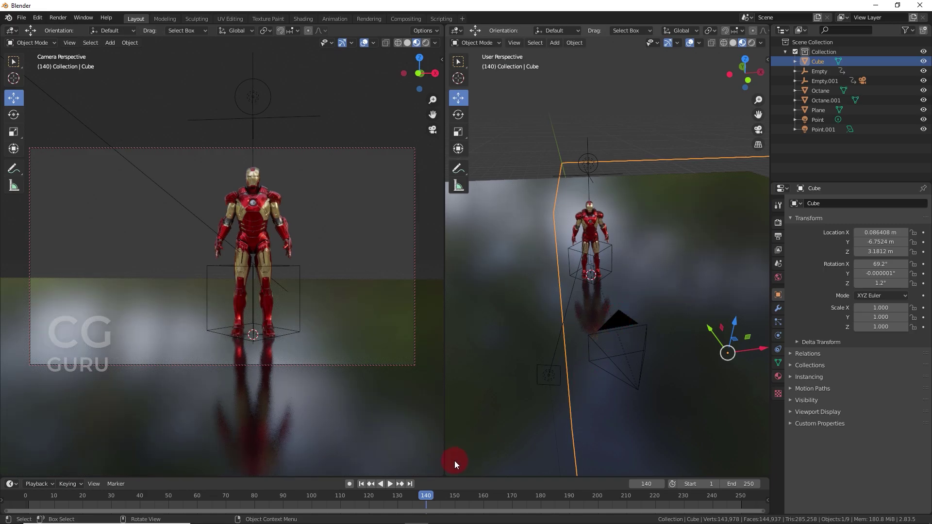
click(614, 321)
drag(432, 497, 483, 501)
drag(678, 391, 700, 403)
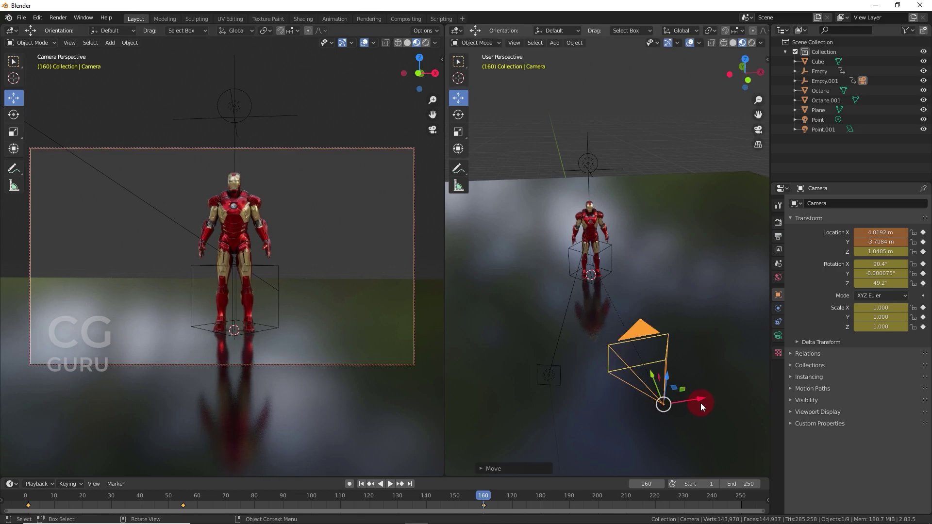
key(i)
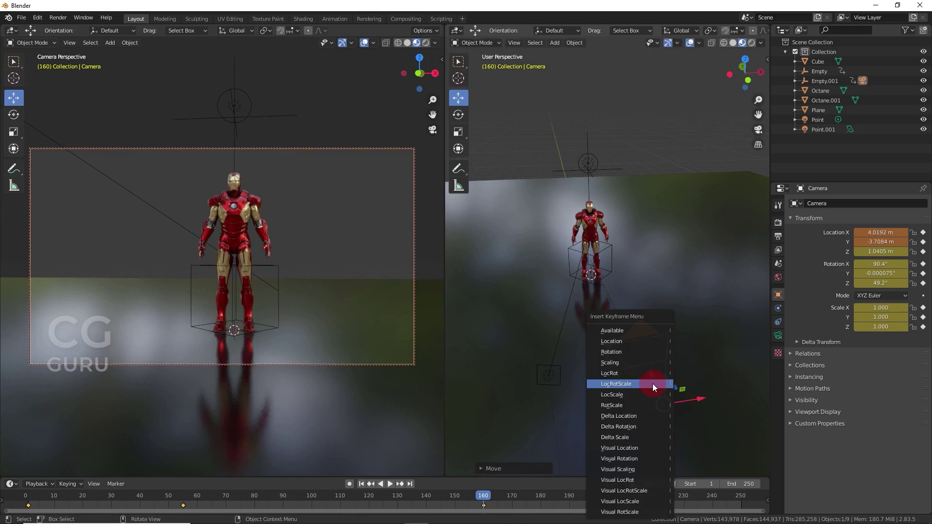
click(652, 383)
click(361, 483)
click(389, 484)
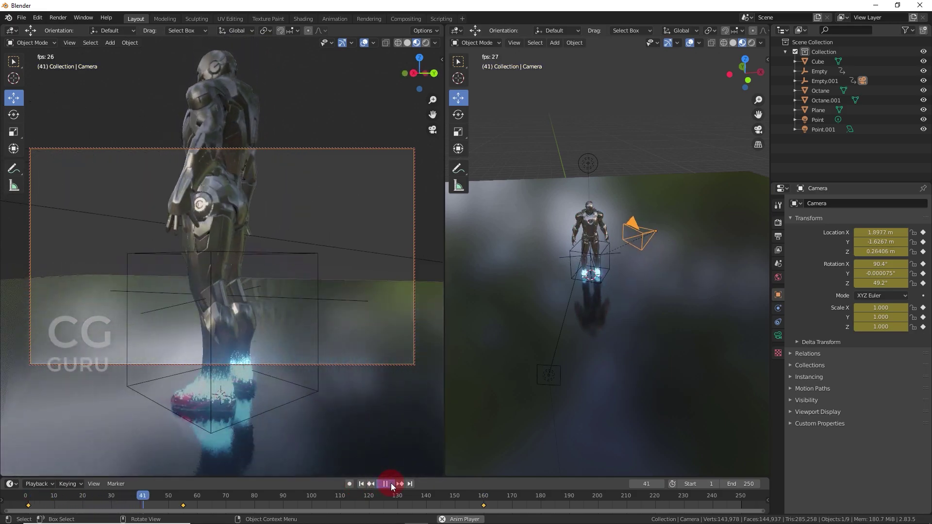
- Stop playback and retime the camera keyframes to about frames 20, 101 and 160, then replay
click(391, 482)
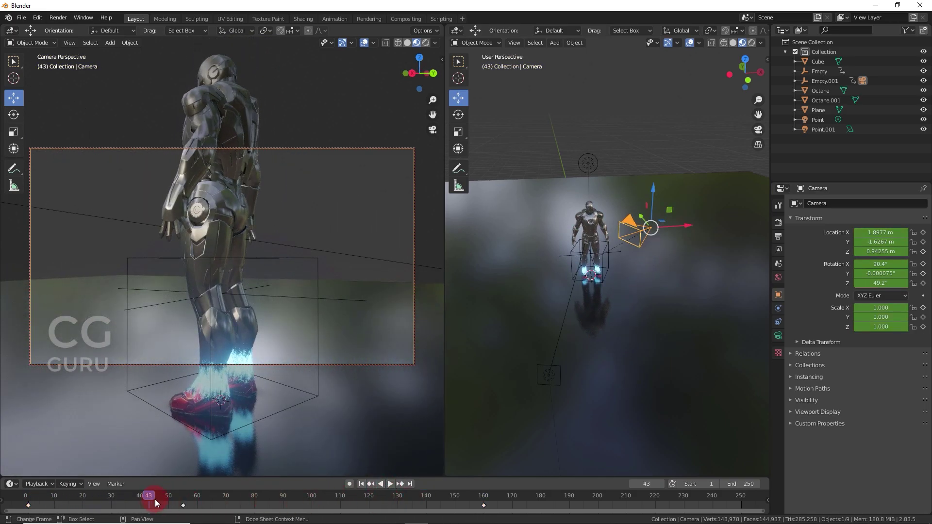
drag(184, 505, 315, 507)
drag(28, 508, 88, 505)
drag(34, 492, 19, 495)
key(space)
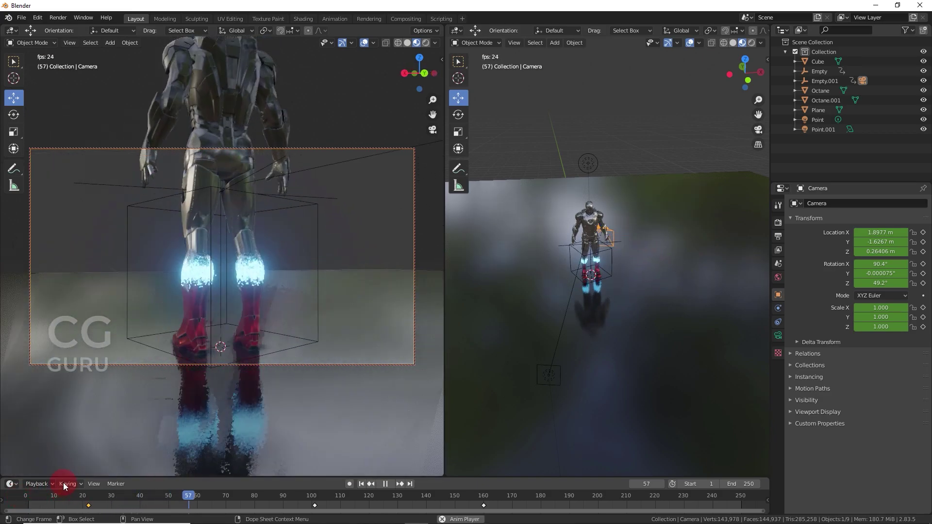
key(space)
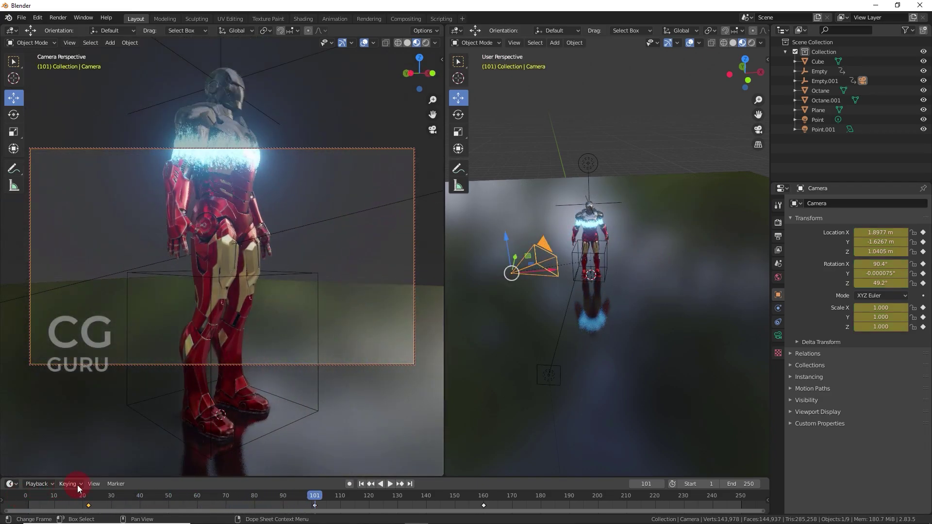
mouse_move(313, 507)
mouse_down()
mouse_move(263, 508)
mouse_move(314, 511)
mouse_up()
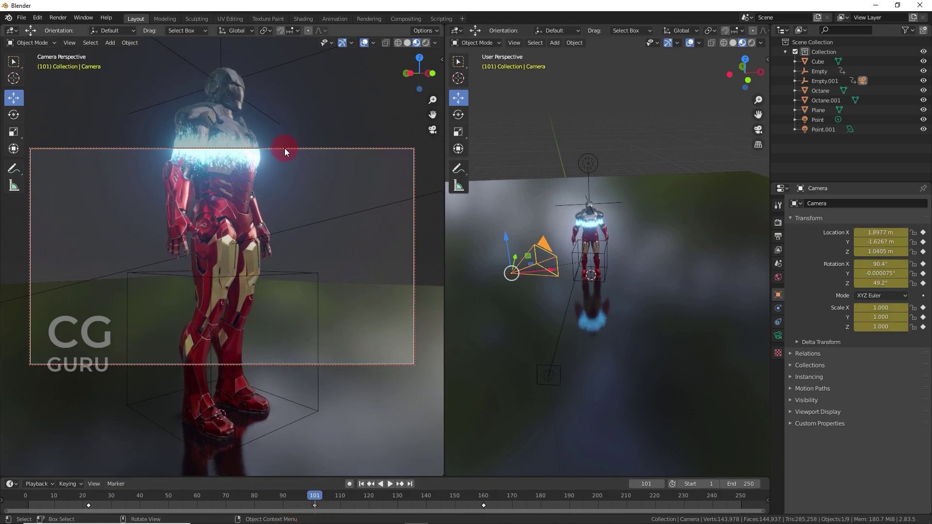
- Raise the camera to Z 1.6628 m, key its LocRotScale at frame 101, and preview playback
key(g)
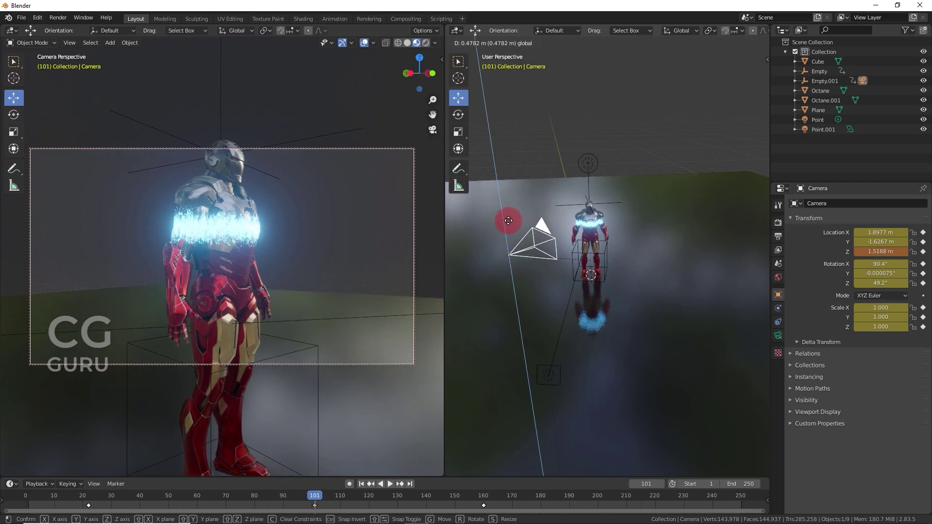
click(509, 215)
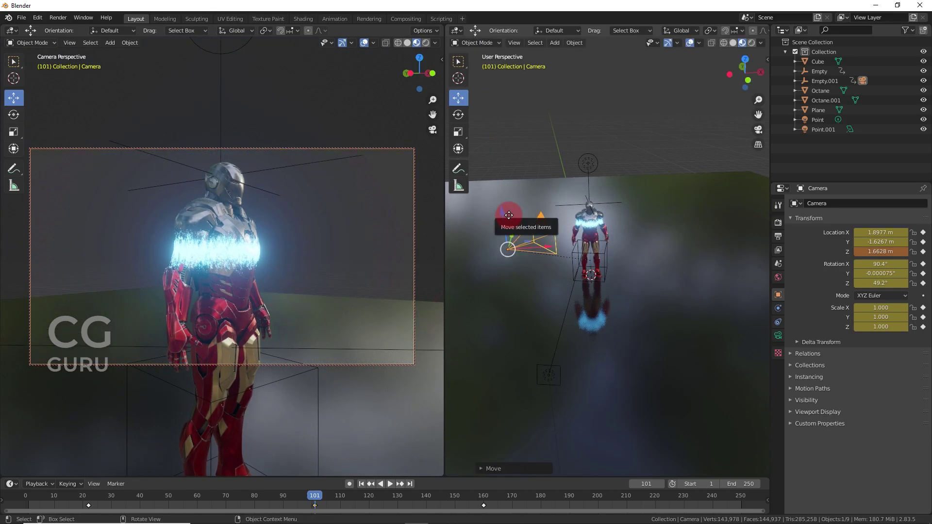
key(i)
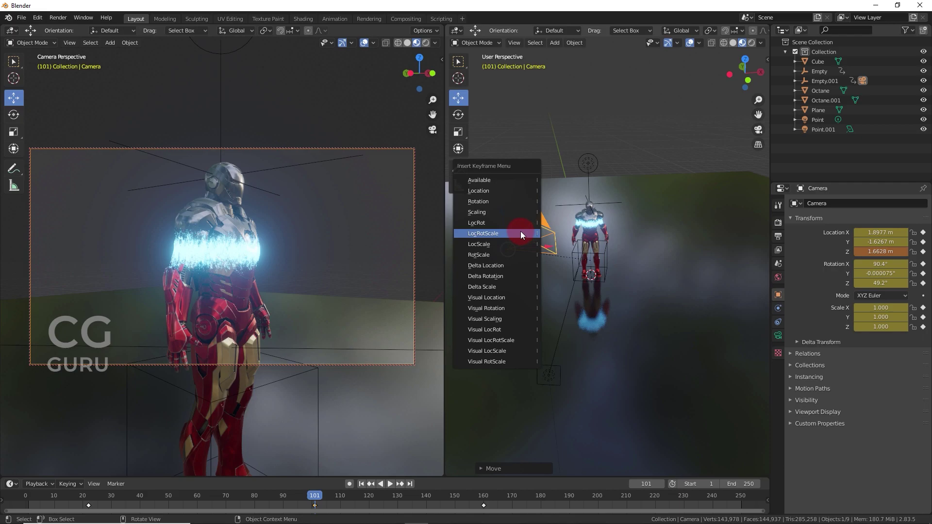
click(520, 231)
drag(322, 488, 11, 509)
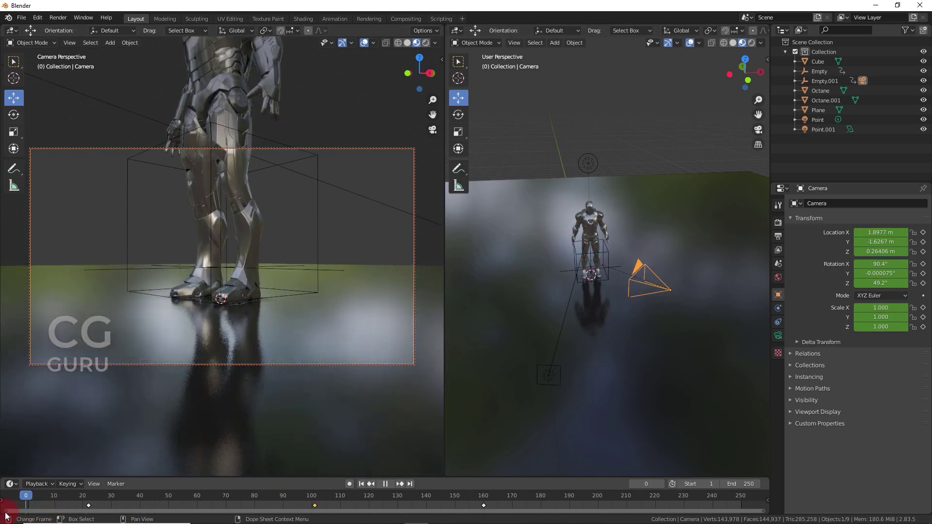
key(space)
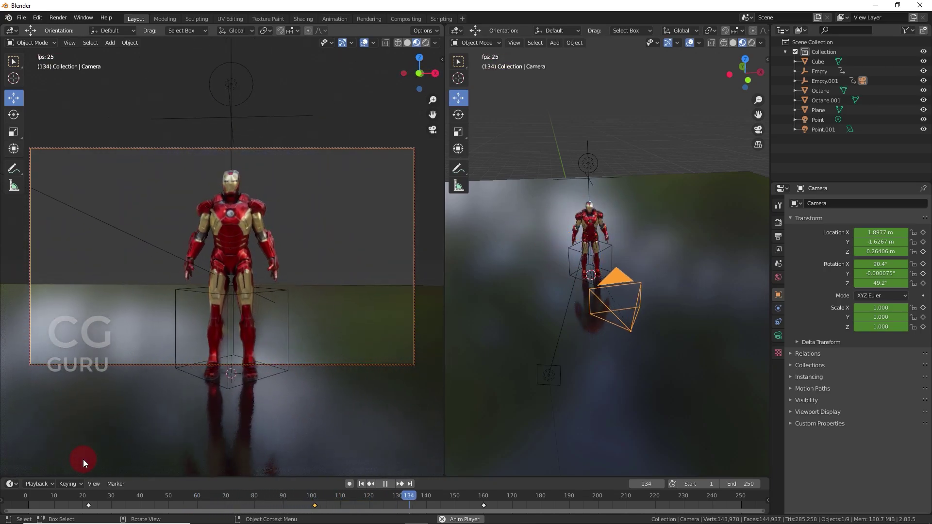
key(space)
- Set all camera keyframes to Automatic handles and return to the animation start
drag(504, 504, 80, 510)
key(v)
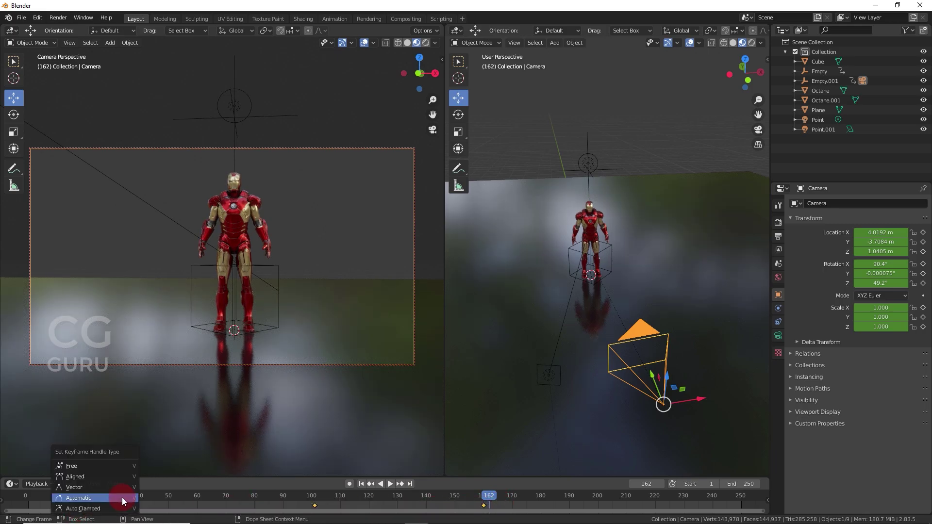
click(98, 487)
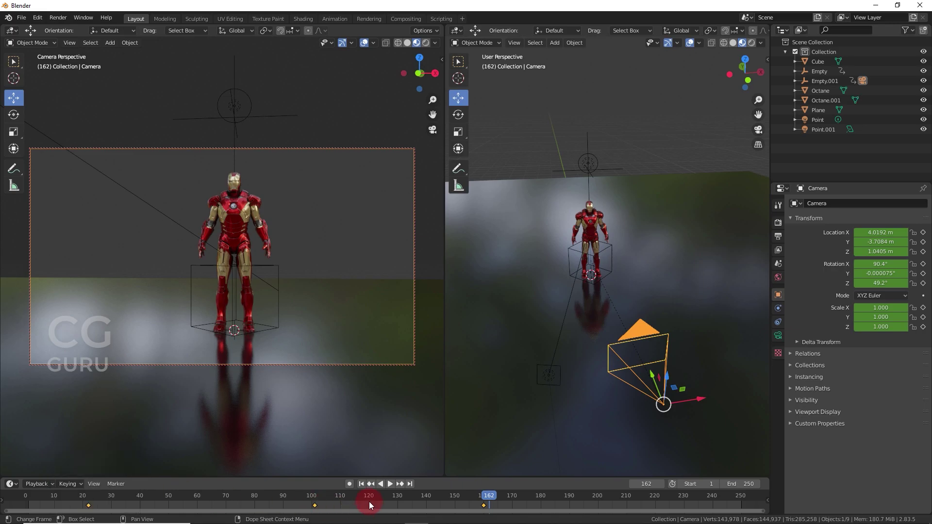
key(v)
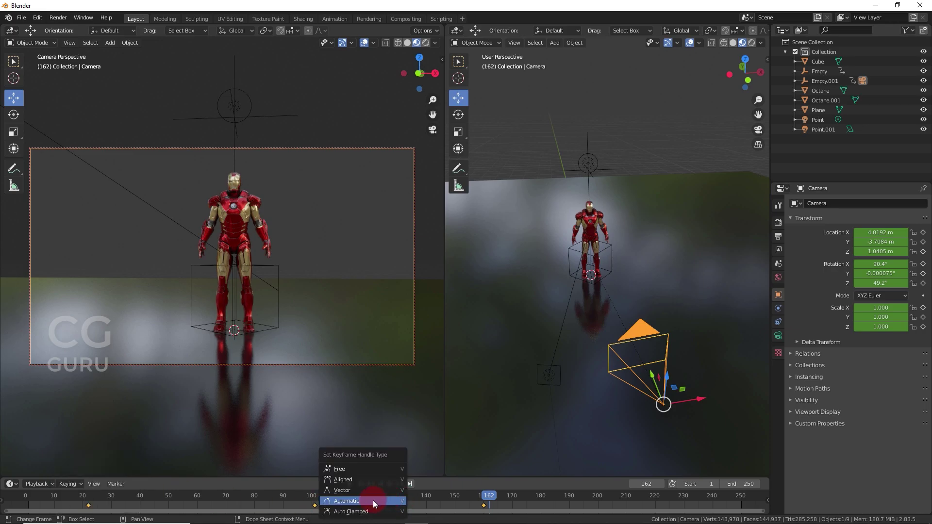
click(373, 501)
click(25, 497)
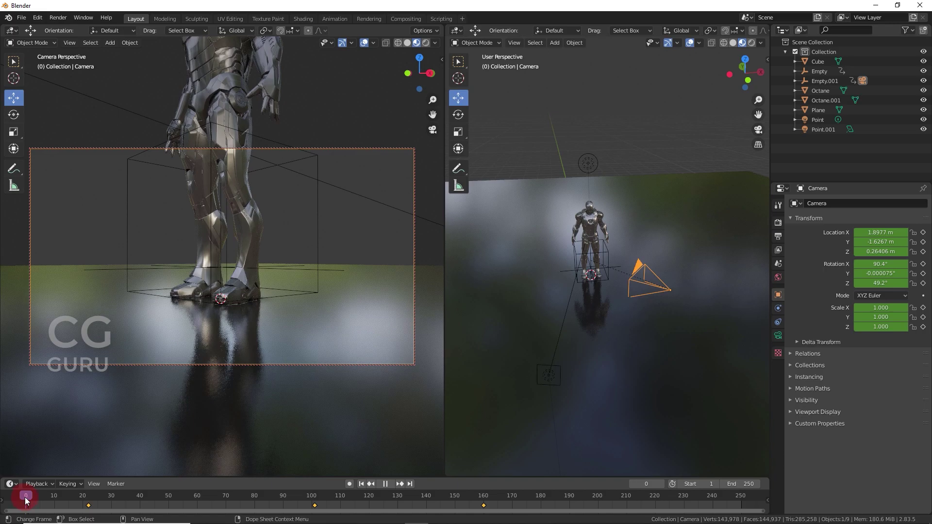
- Preview the animation in the purple fog, then select the Point.001 area light
click(426, 43)
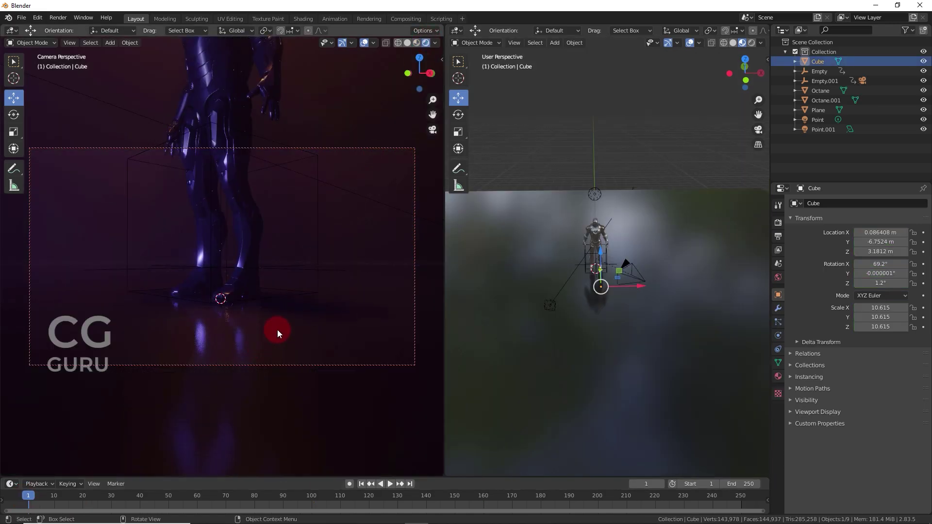
key(space)
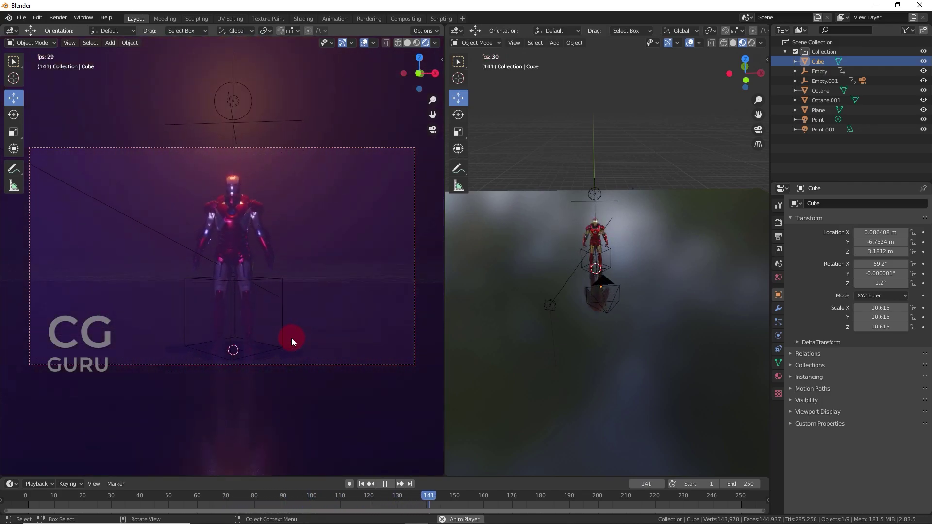
key(space)
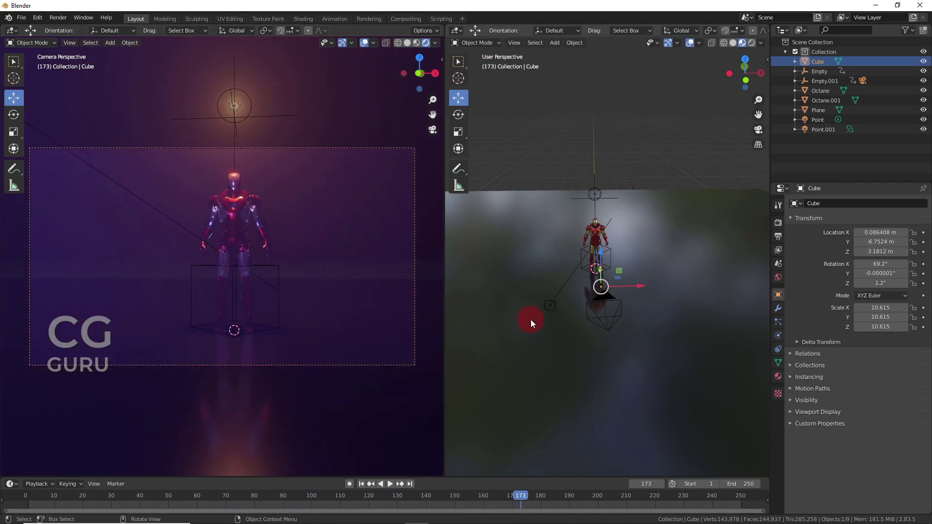
click(548, 307)
- Change the Point.001 area light's colour from deep purple to pale pink
click(777, 334)
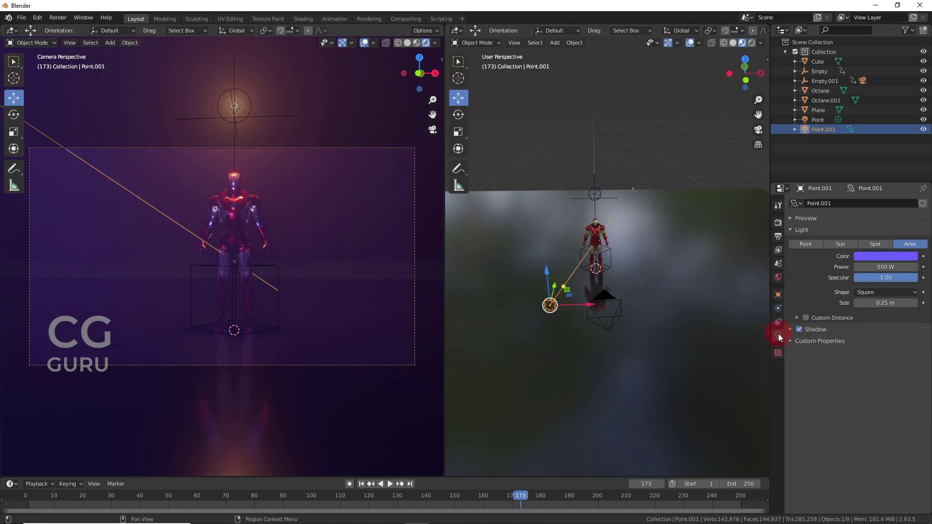
click(894, 258)
drag(884, 154, 873, 160)
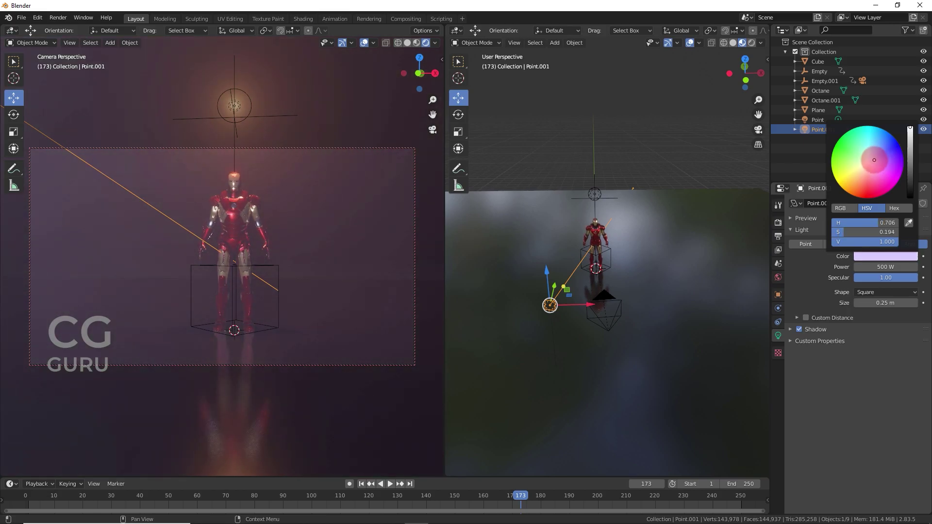
click(361, 484)
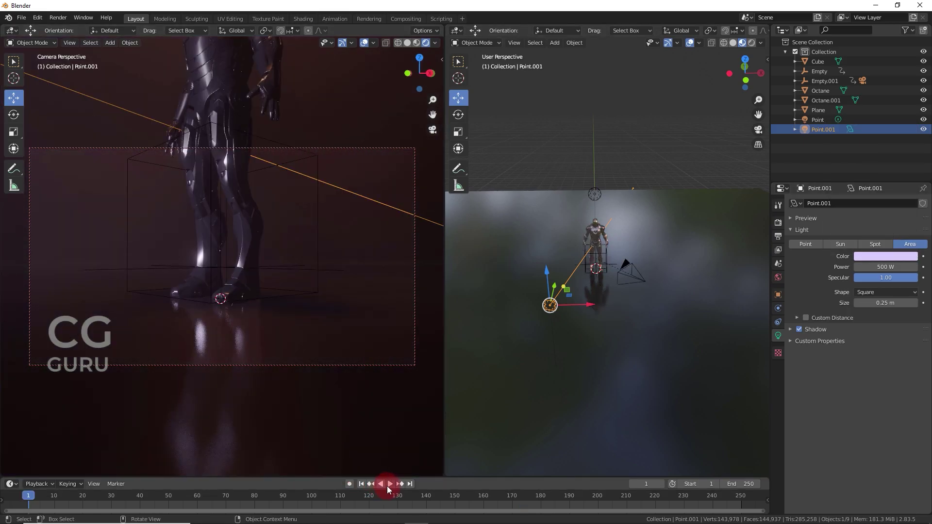
- Replay the animation, hide overlays in the camera view, and select the Empty
click(388, 484)
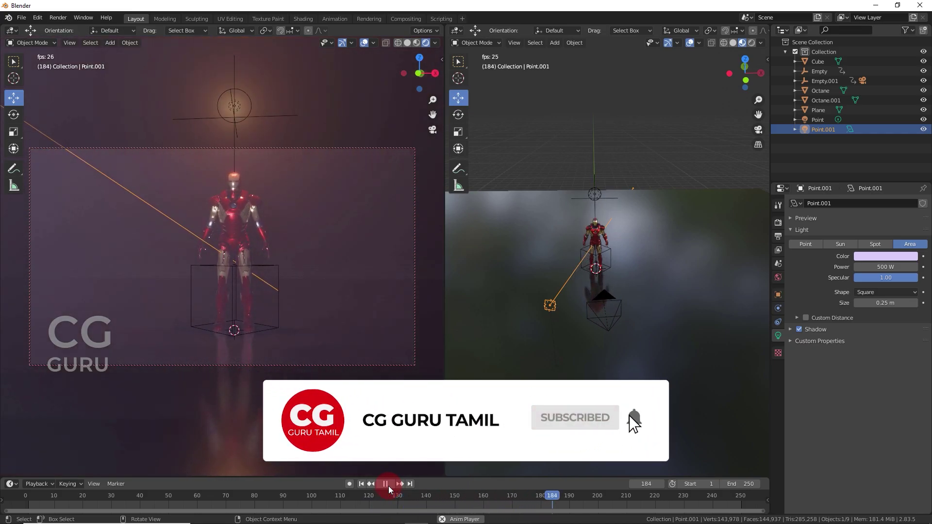
click(388, 485)
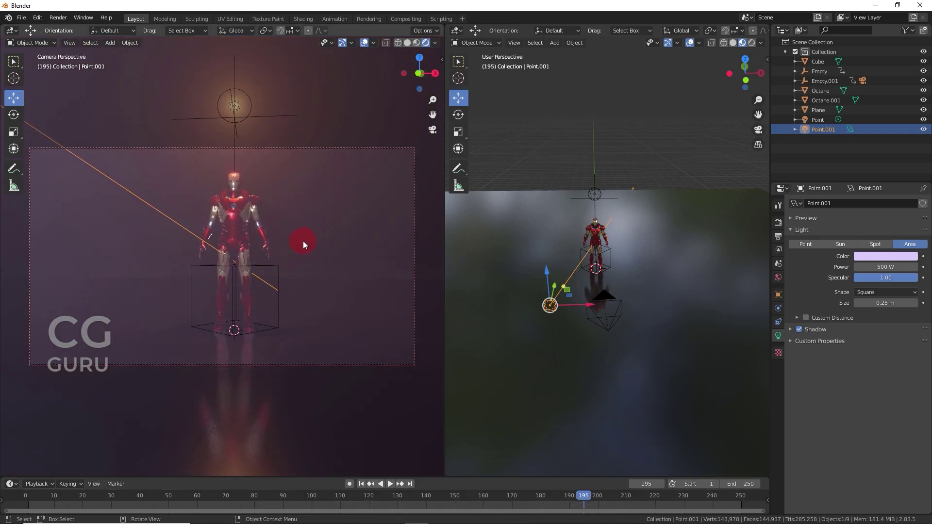
click(365, 42)
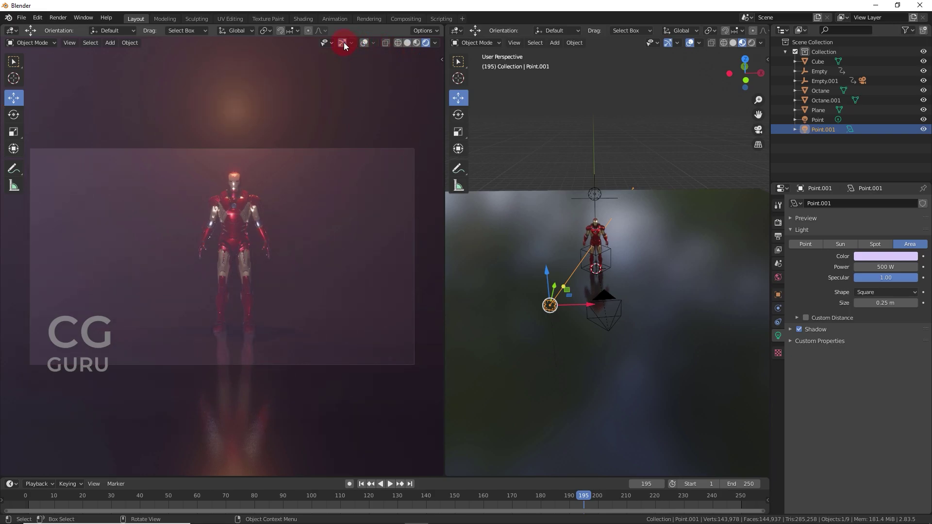
click(594, 195)
click(595, 191)
click(597, 196)
middle_drag(608, 187, 606, 188)
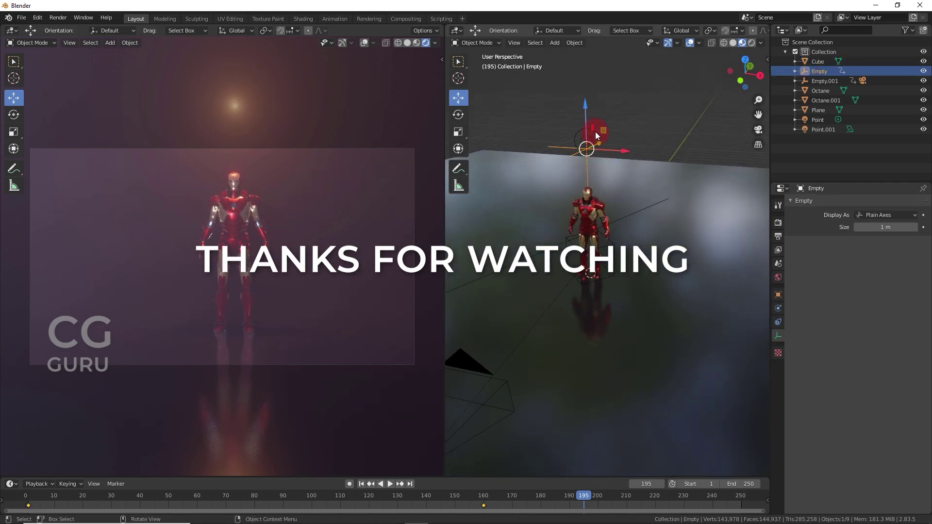